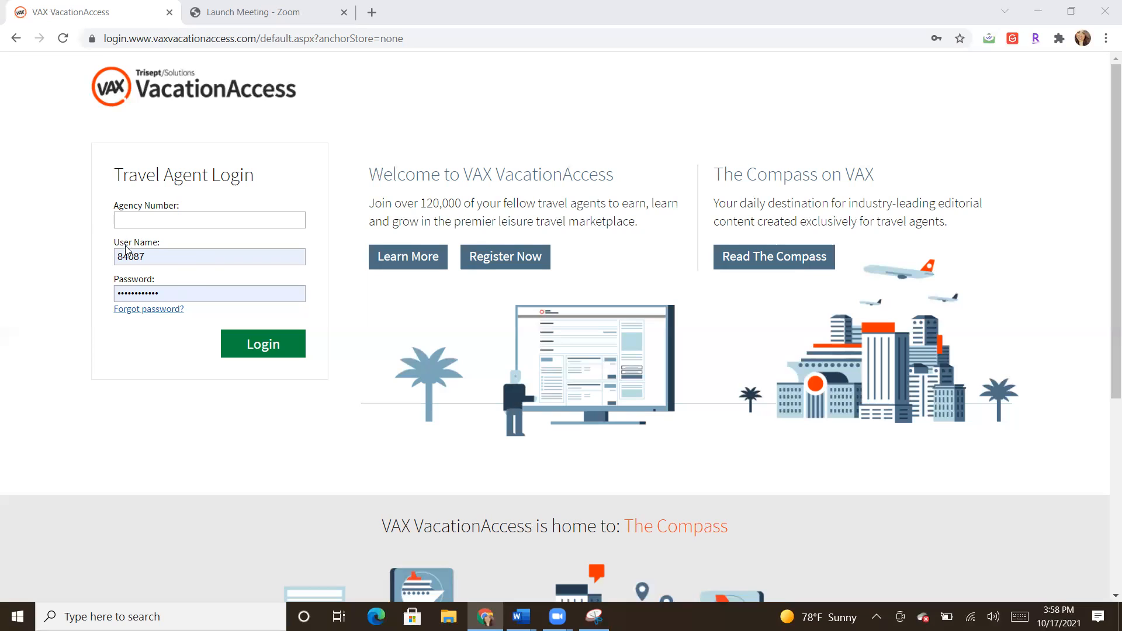
Step: Log in to VAX VacationAccess with the travel agency number
click(225, 218)
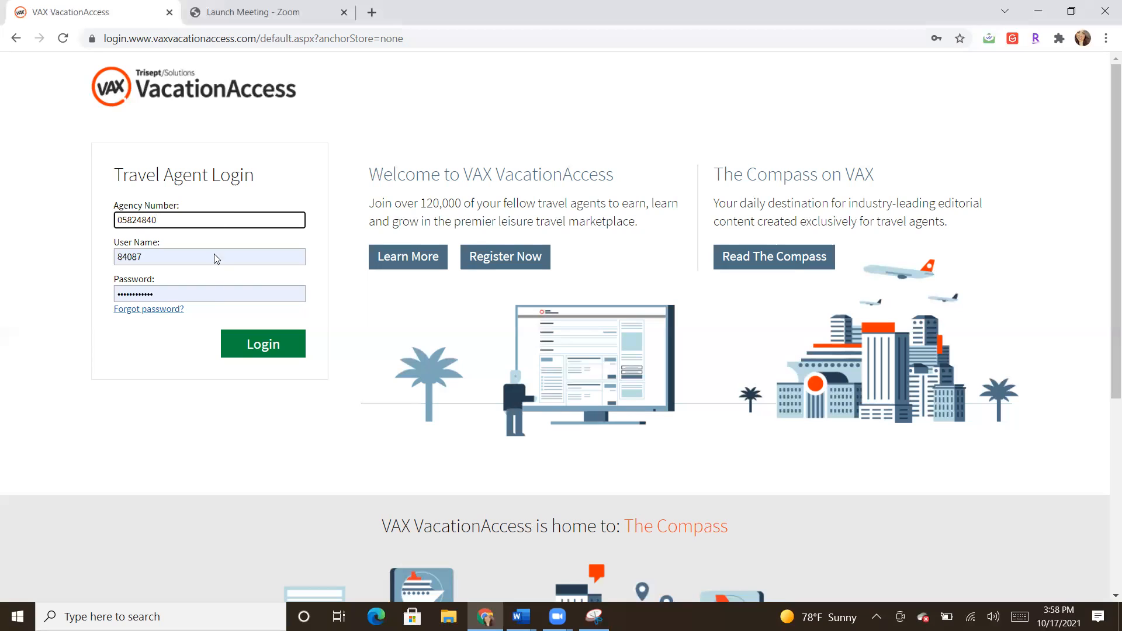
click(246, 349)
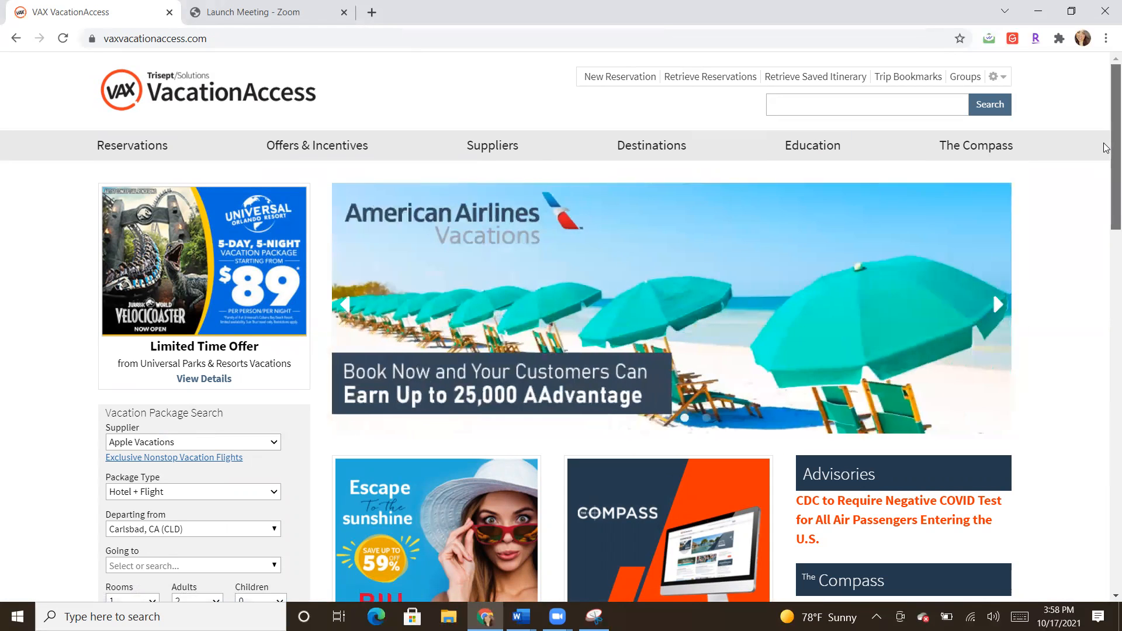
scroll(1106, 143, down, 1)
scroll(1106, 140, up, 1)
scroll(1106, 149, down, 1)
scroll(1106, 151, down, 2)
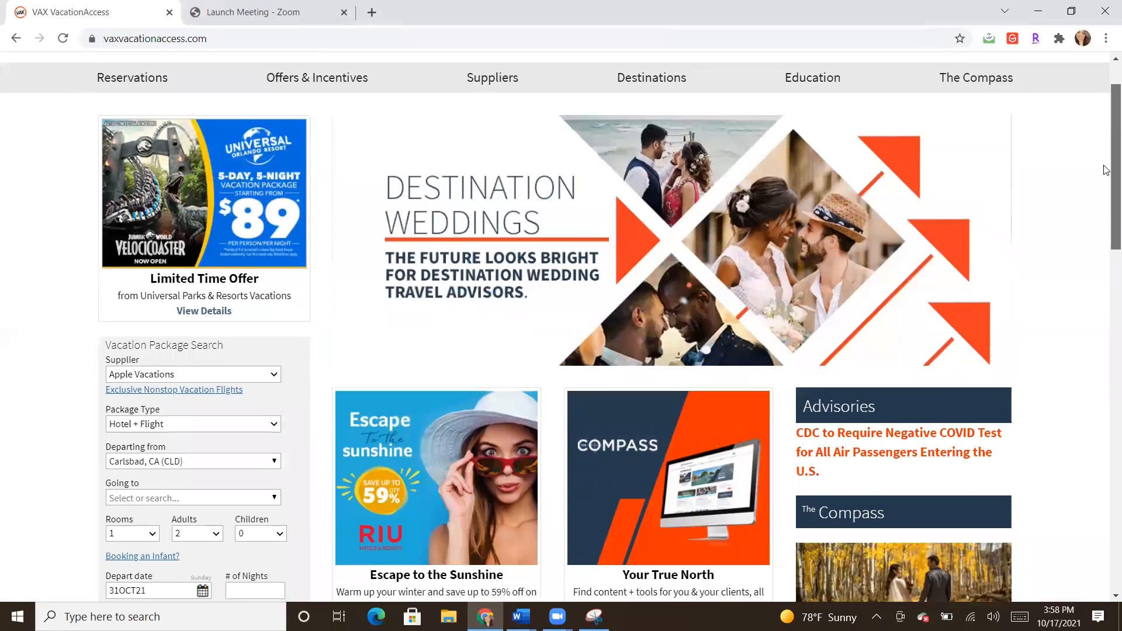
scroll(1107, 194, down, 3)
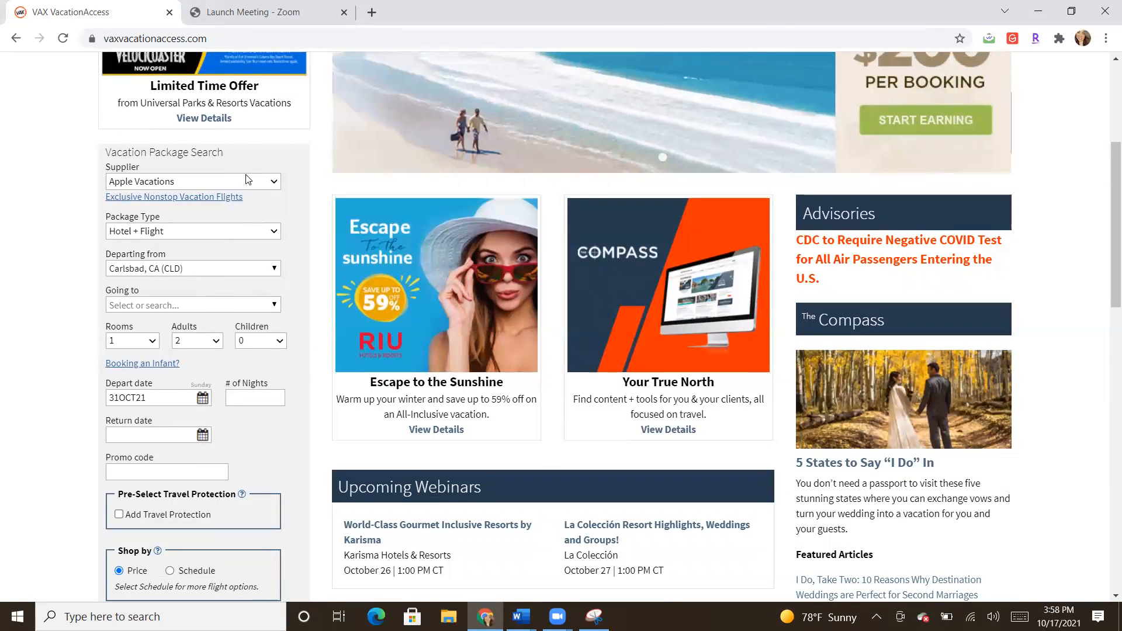
click(246, 185)
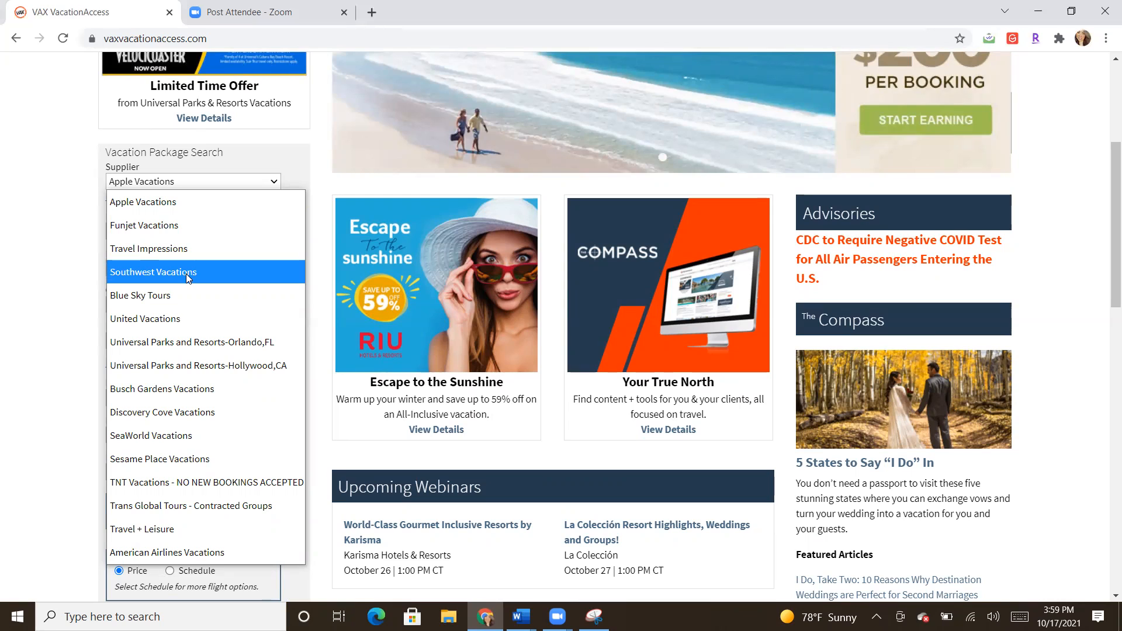
click(29, 239)
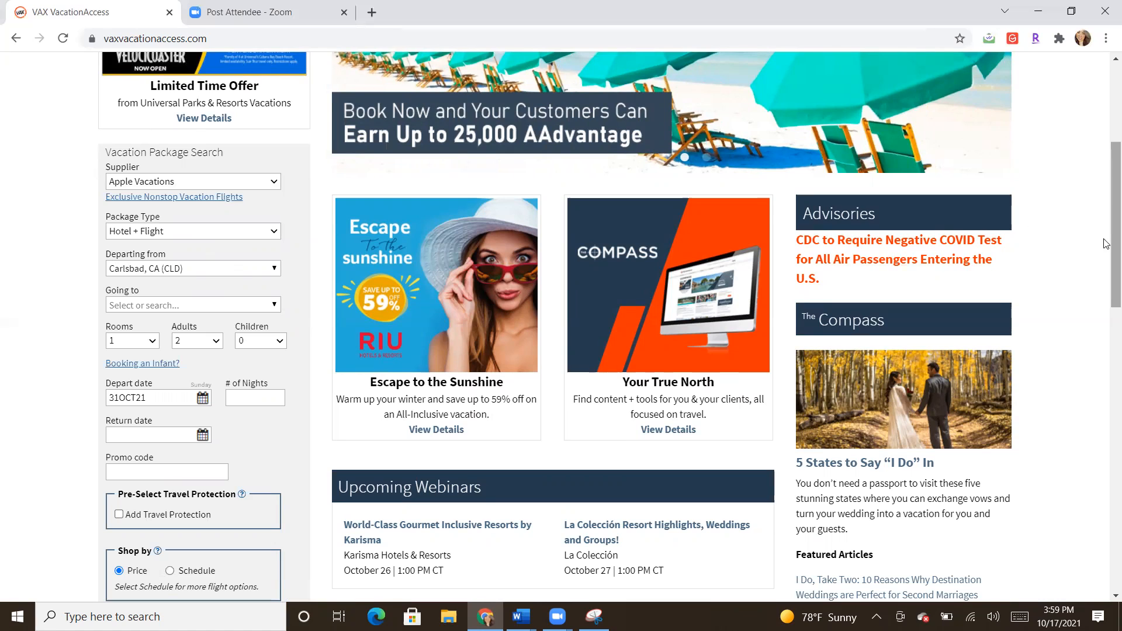
drag(1106, 244, 1107, 169)
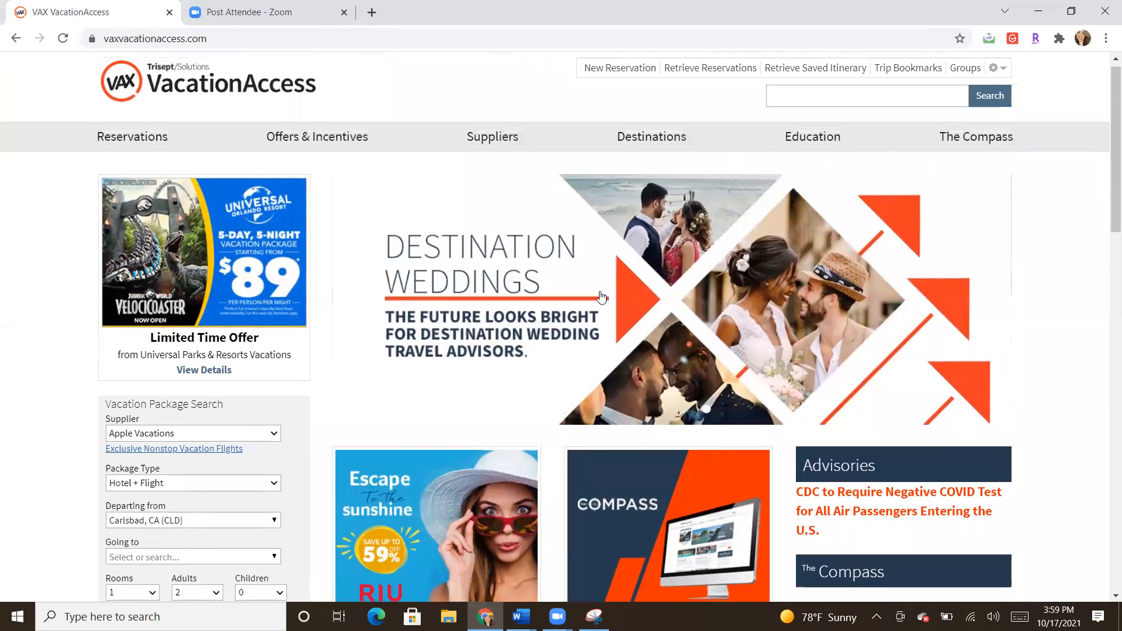
mouse_move(504, 134)
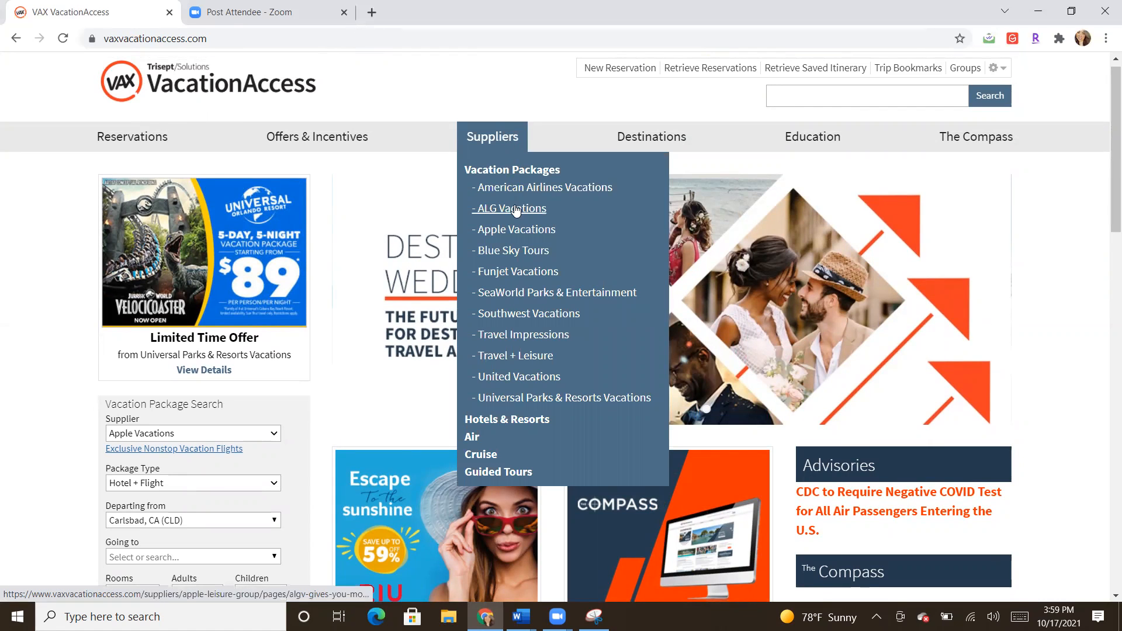
mouse_move(643, 139)
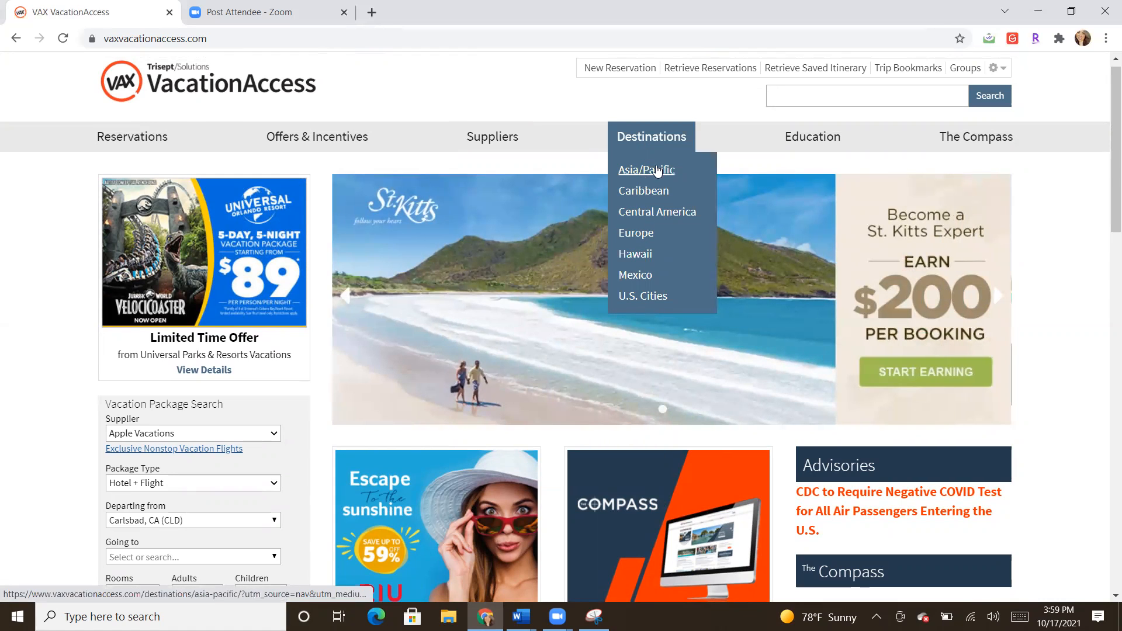
mouse_move(784, 133)
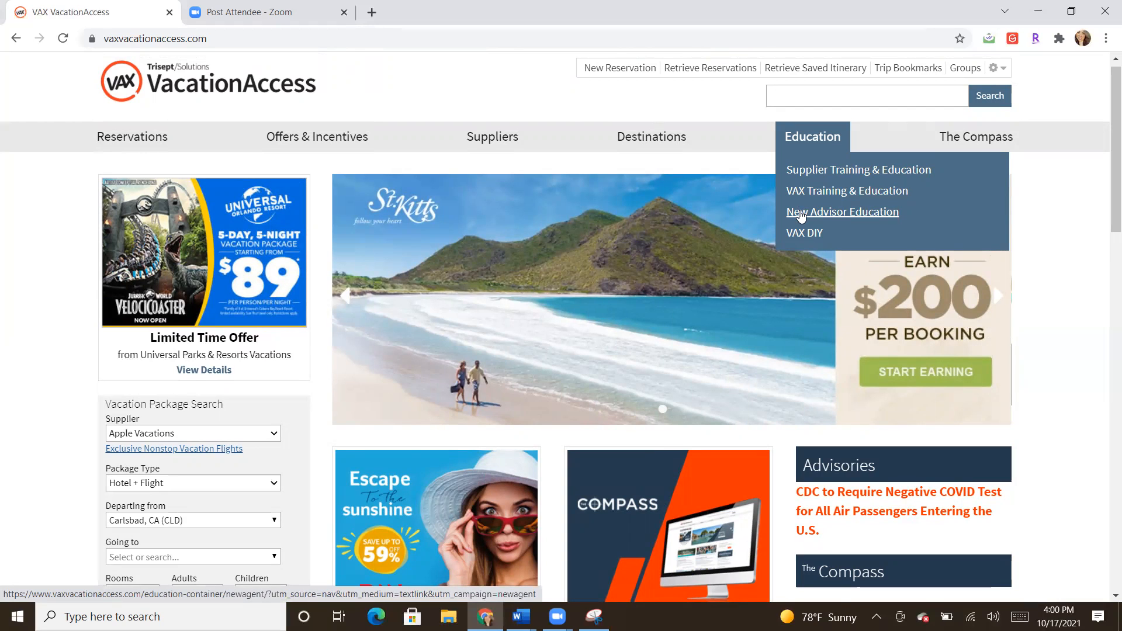
mouse_move(966, 152)
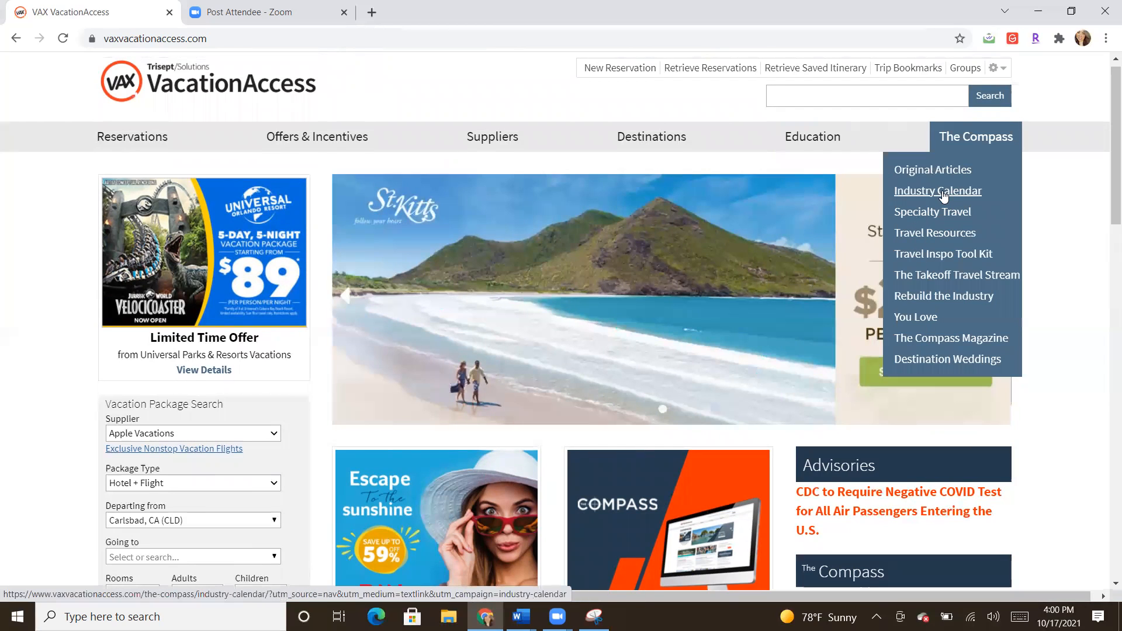
mouse_move(349, 134)
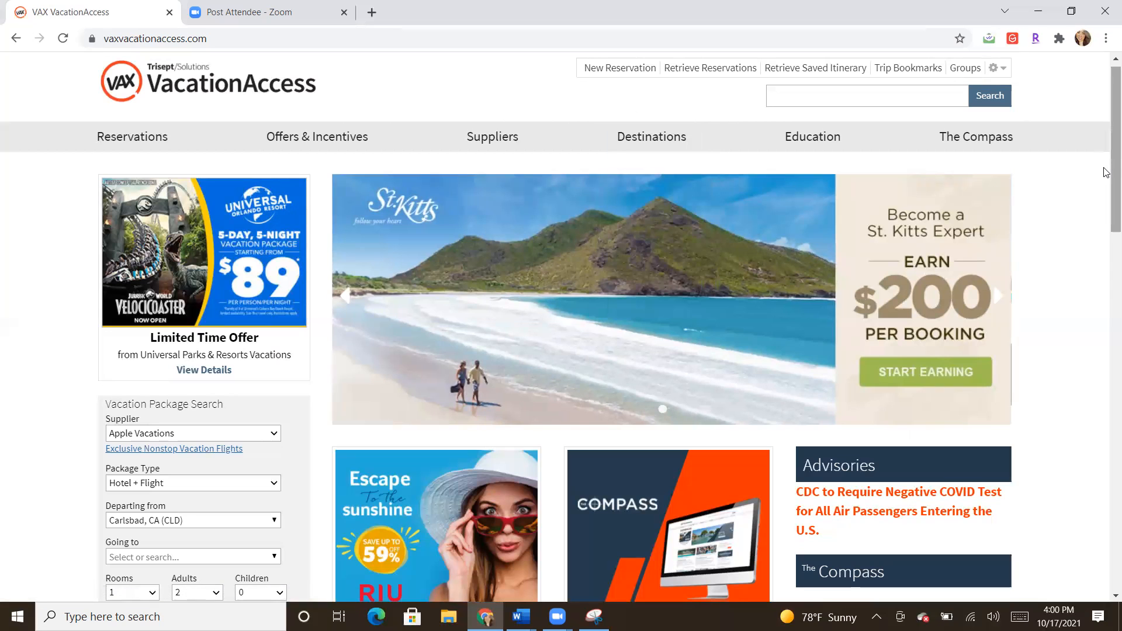
drag(1106, 174, 1107, 263)
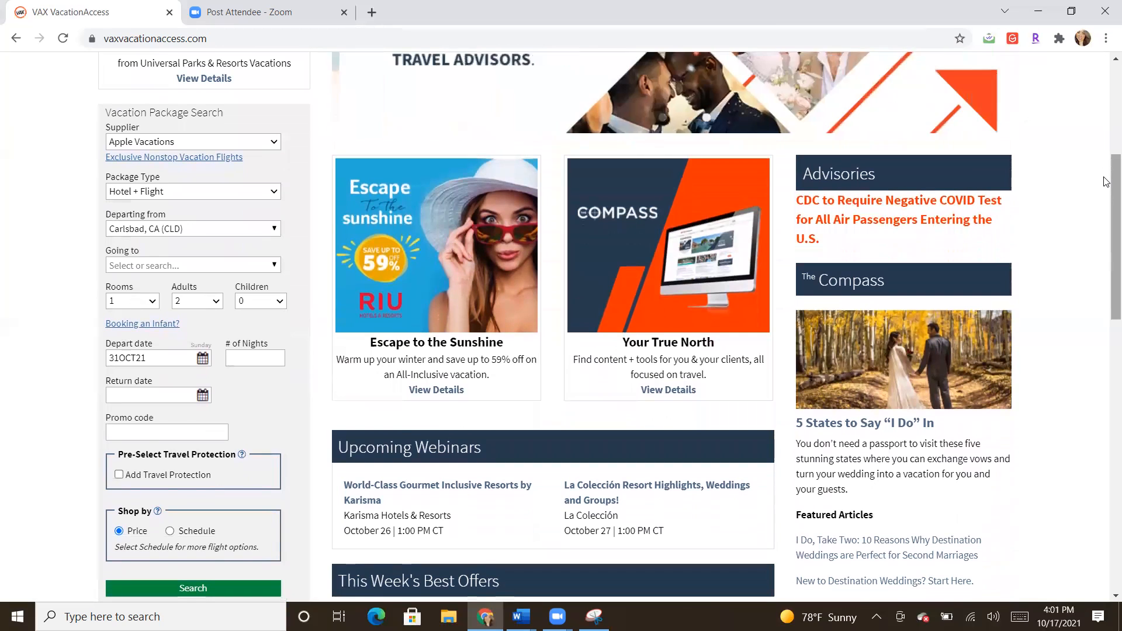
drag(1107, 181, 1106, 205)
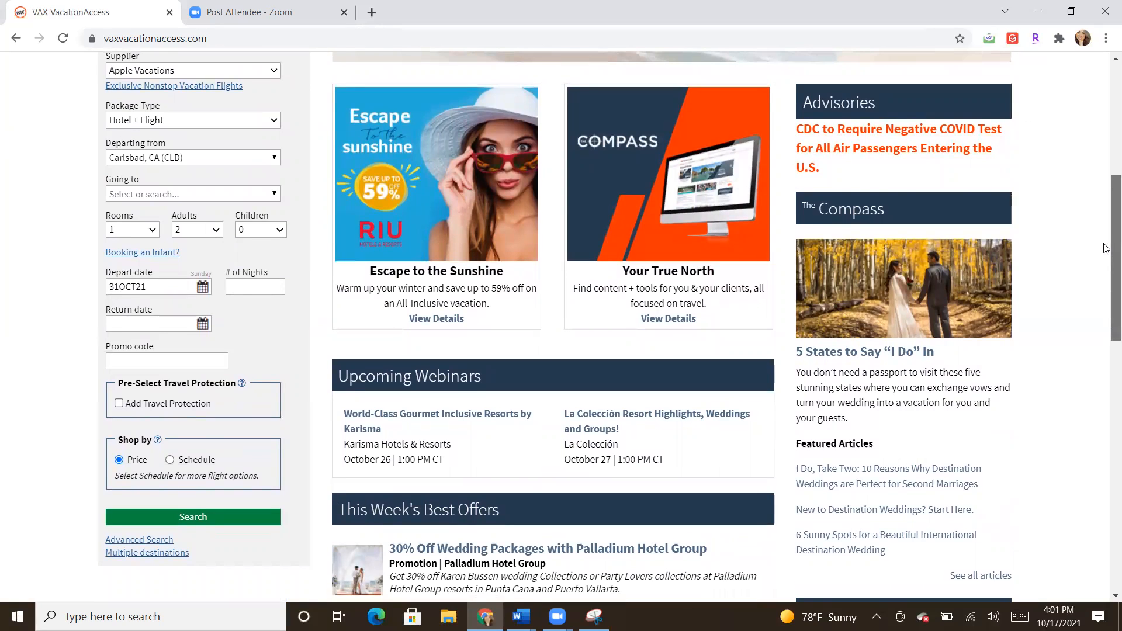
scroll(906, 333, down, 3)
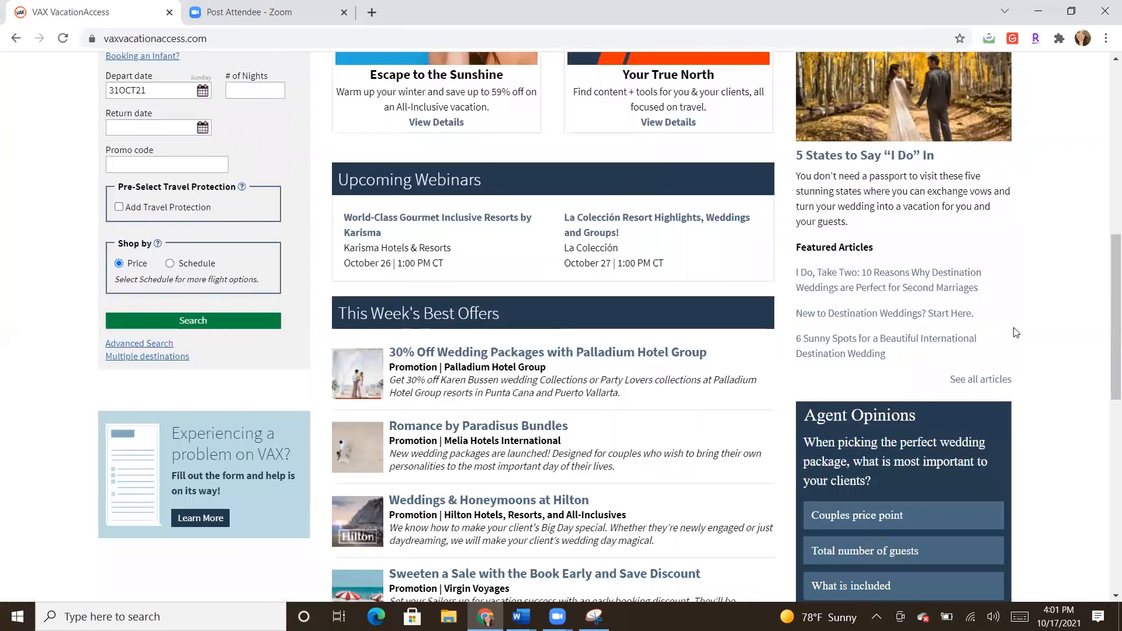
drag(1107, 288, 1057, 218)
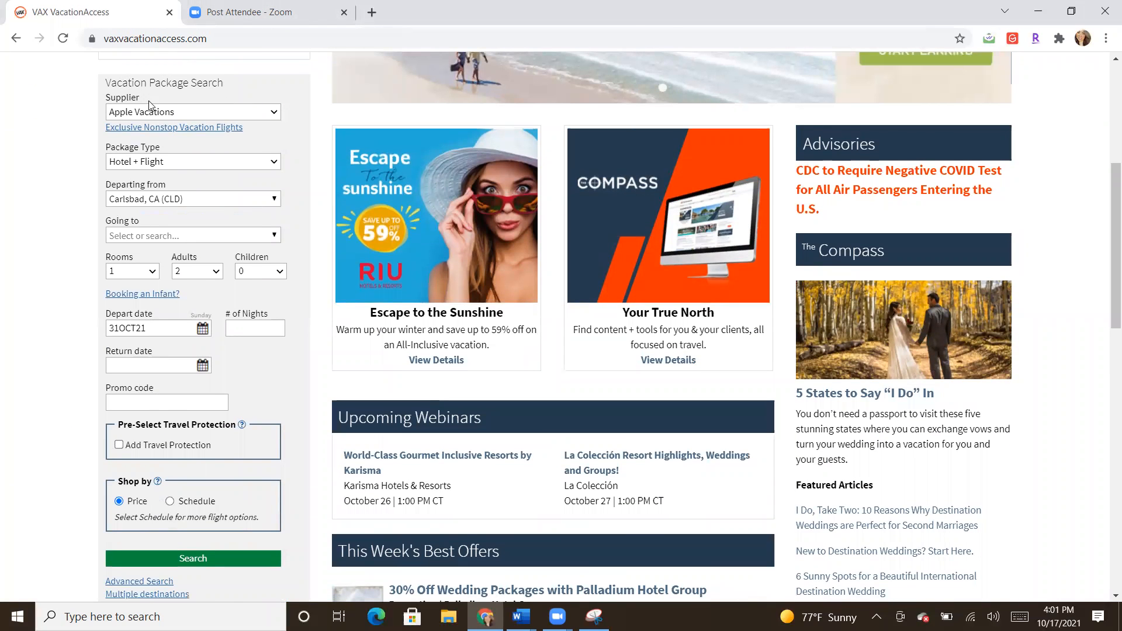
Step: Choose Funjet Vacations as the package supplier
click(164, 116)
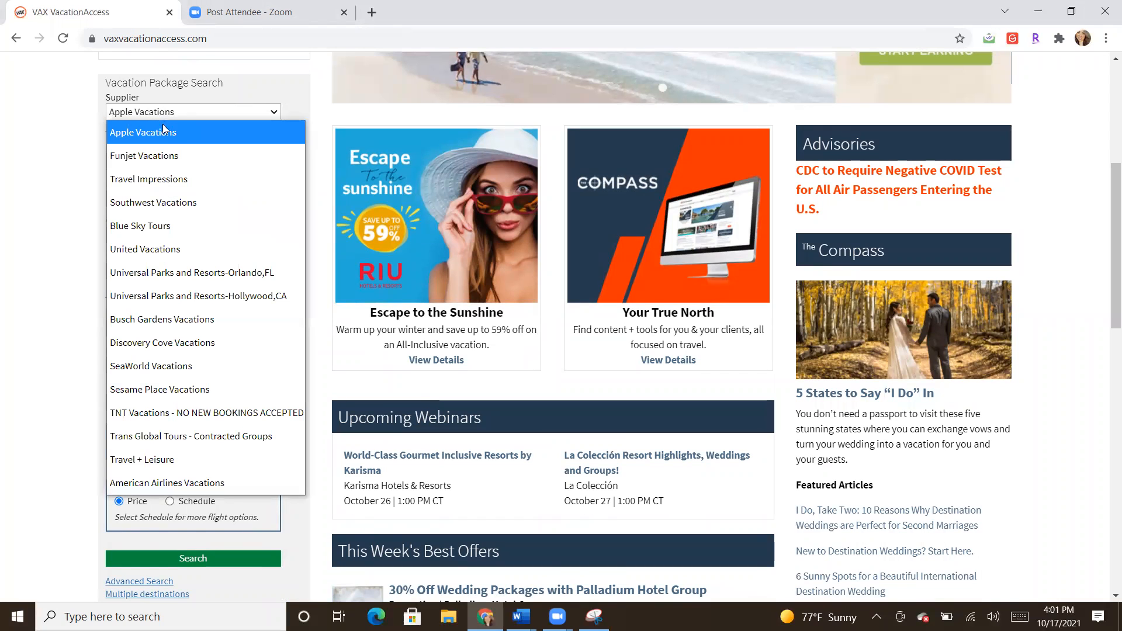
click(167, 148)
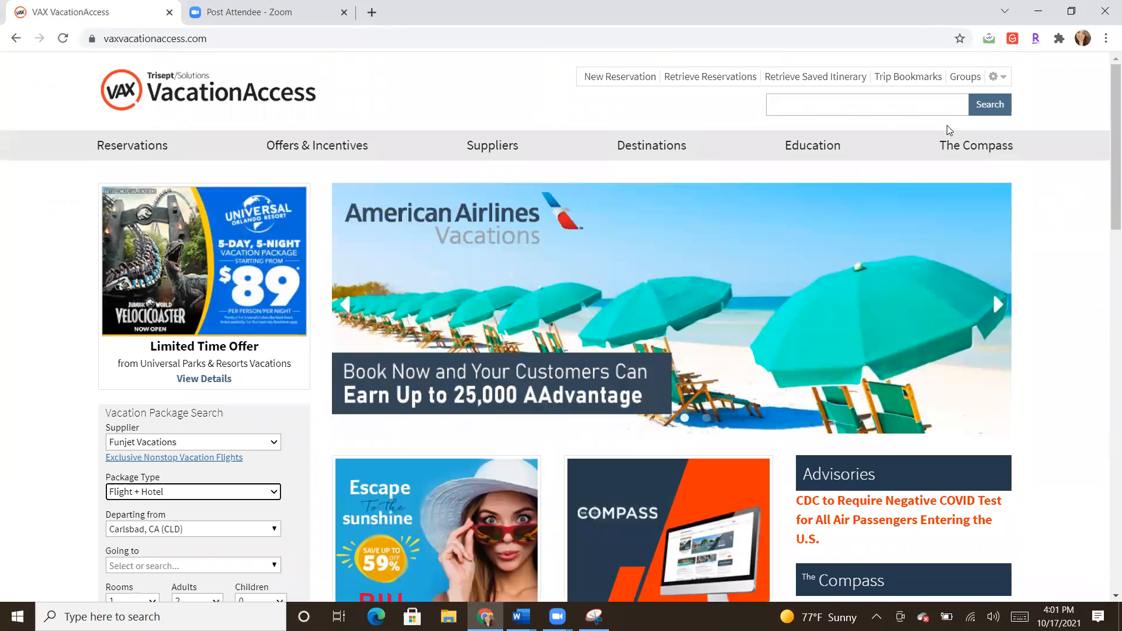
click(1106, 129)
drag(1104, 166, 1103, 169)
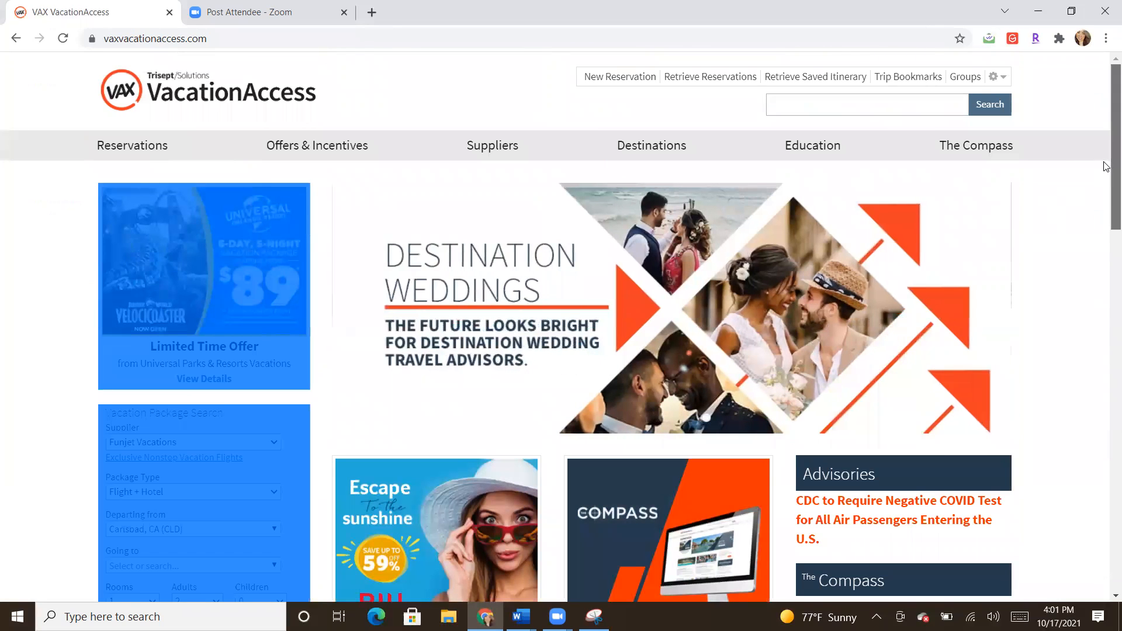
click(1095, 208)
scroll(1105, 205, down, 2)
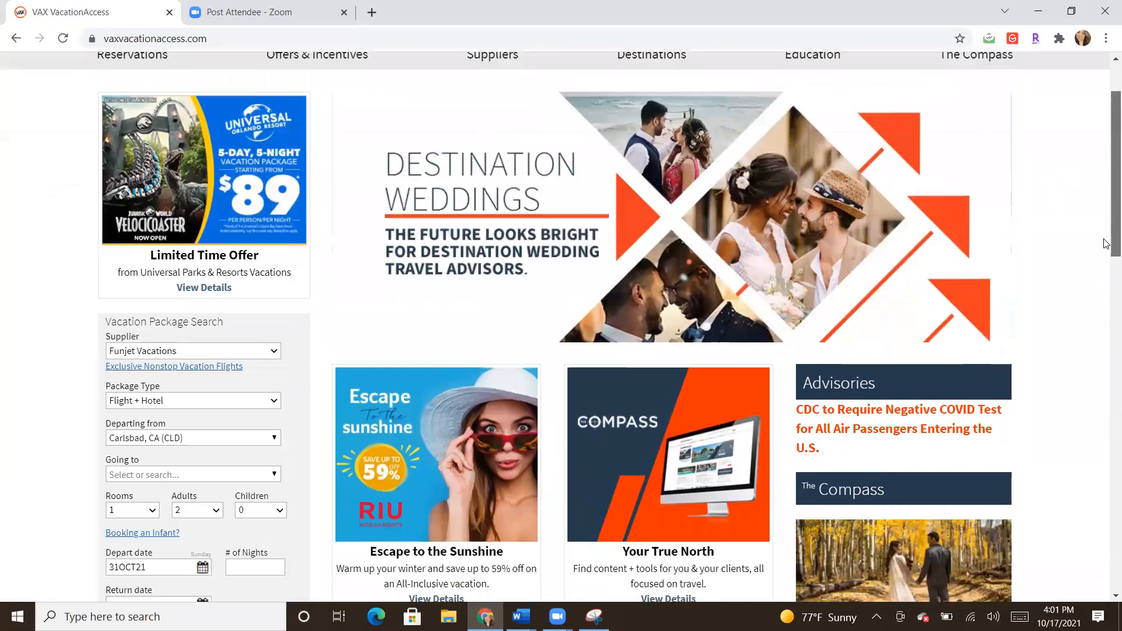
scroll(1106, 244, down, 4)
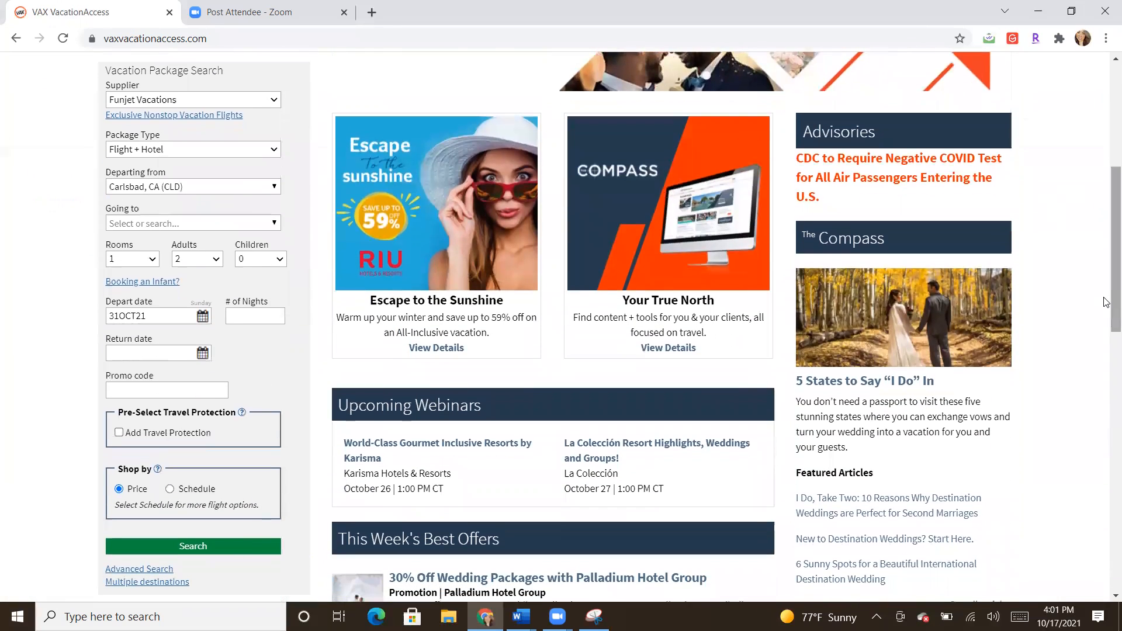
Step: Set the route from Miami, FL (MIA) to Jamaica, Montego Bay (MBJ)
click(210, 184)
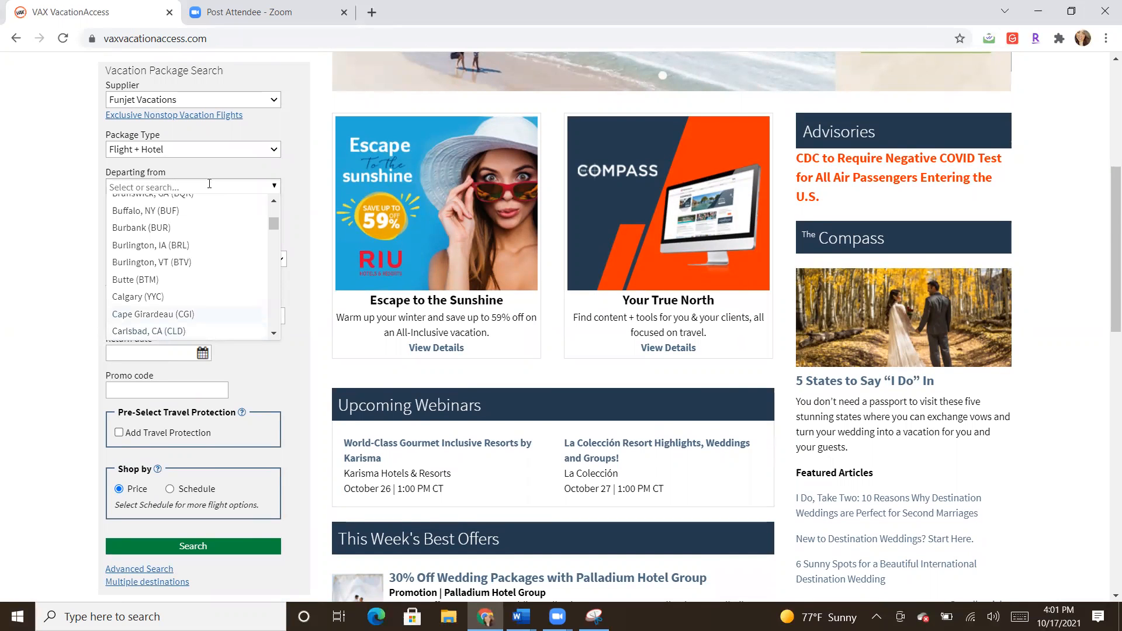
text(miam)
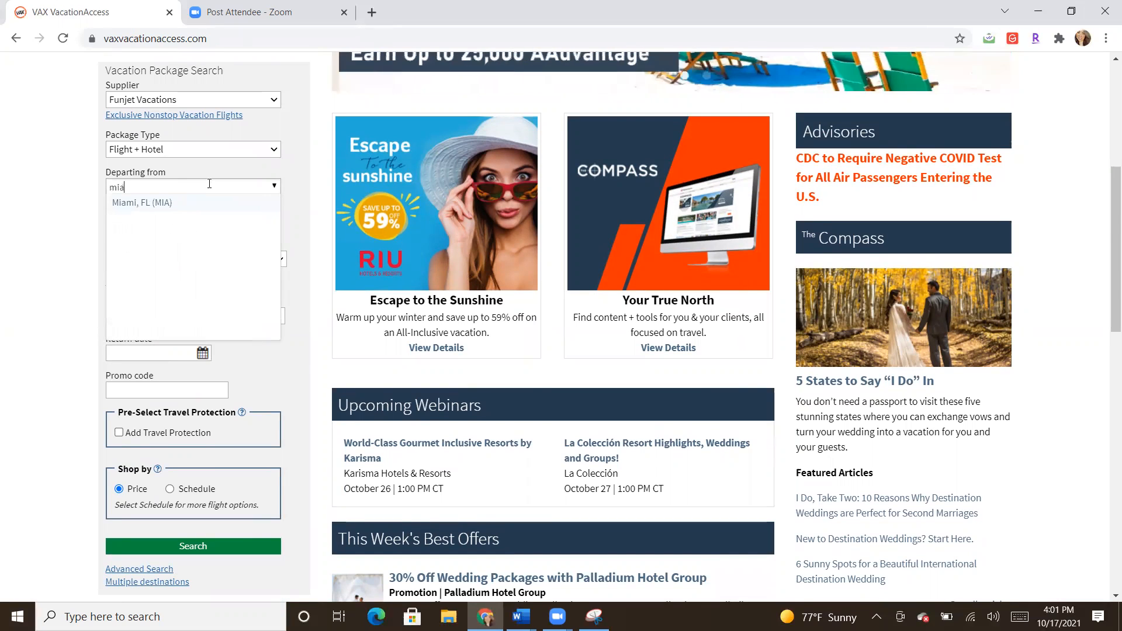
click(200, 204)
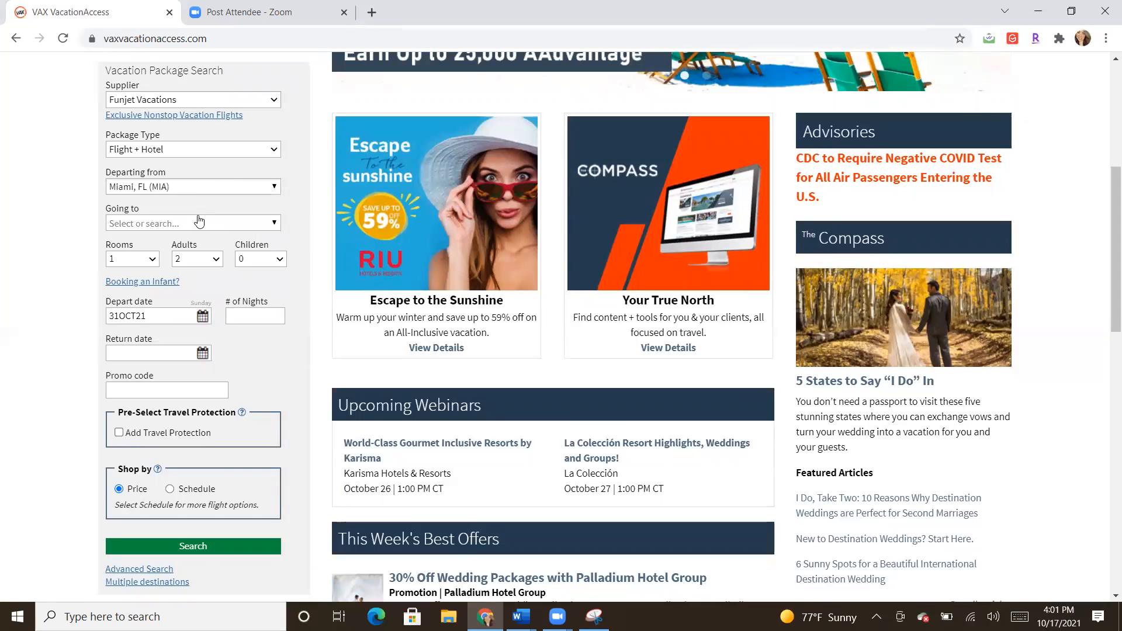
click(197, 221)
text(jam)
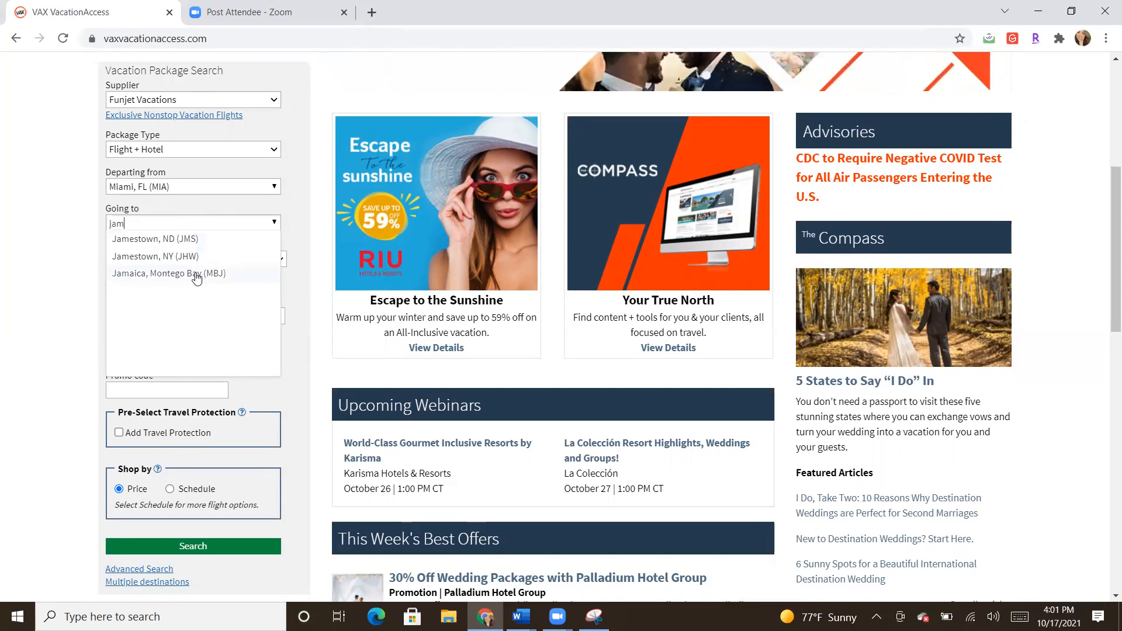
click(196, 274)
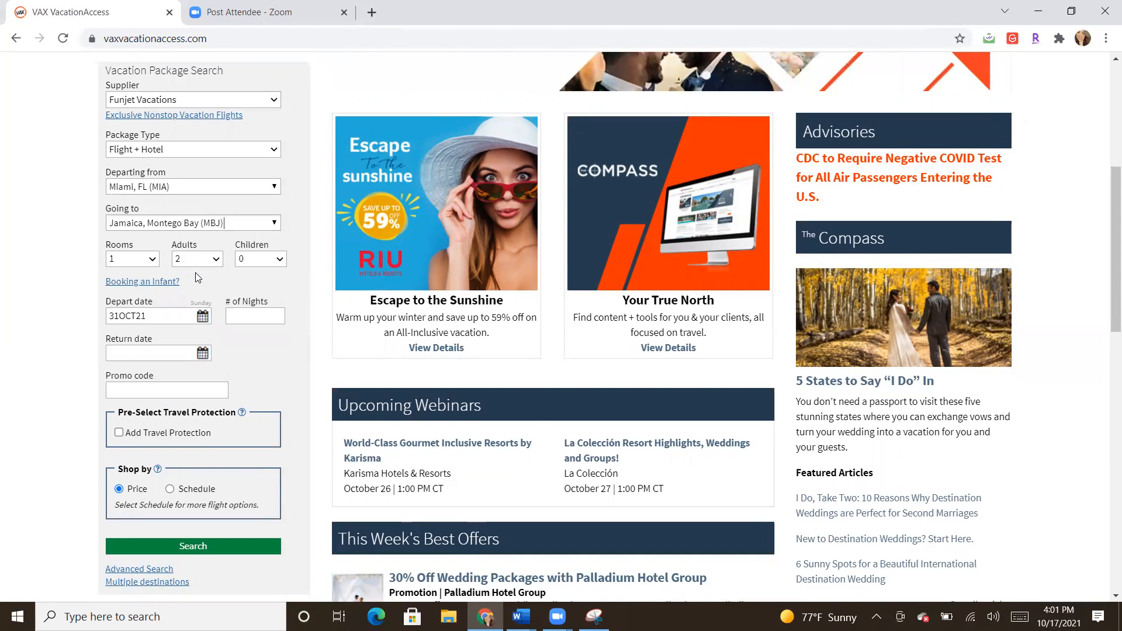
Step: Set the party to 1 room, 2 adults and 0 children
click(197, 266)
click(198, 267)
click(198, 266)
click(198, 267)
click(130, 259)
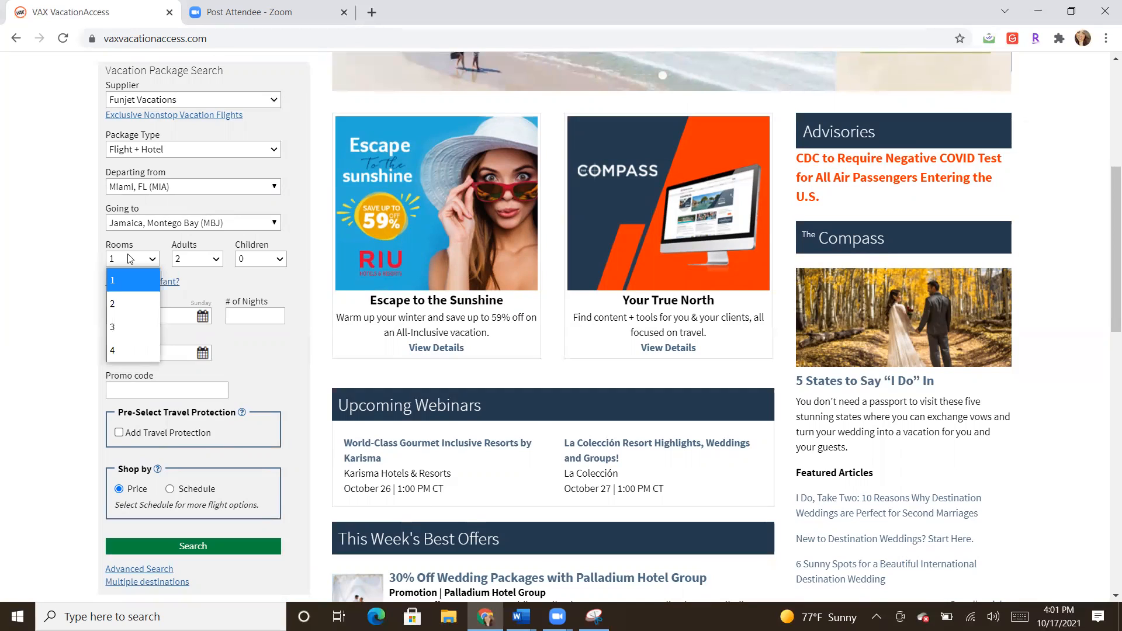
click(262, 259)
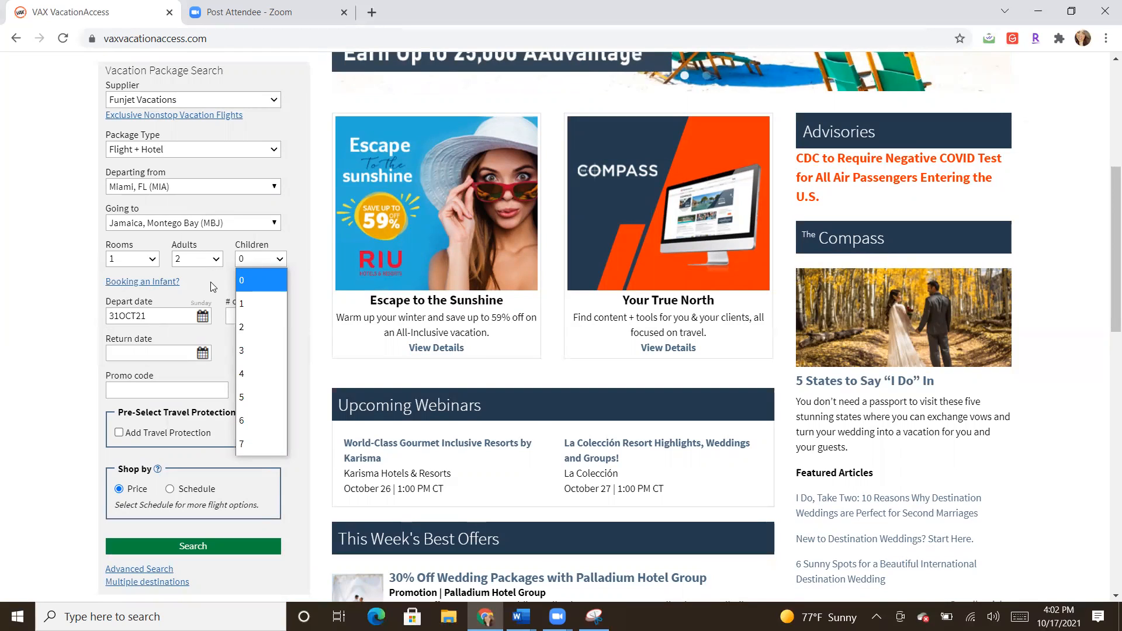
click(202, 266)
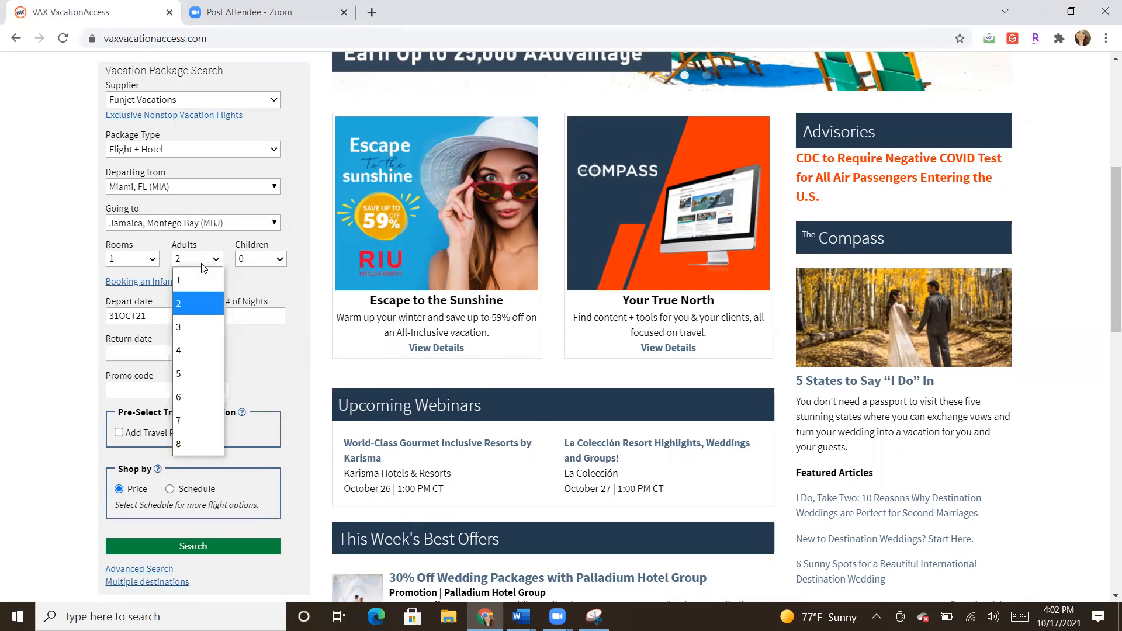
click(205, 307)
Step: Set departure to 07APR22 for 6 nights, returning 13APR22
click(203, 319)
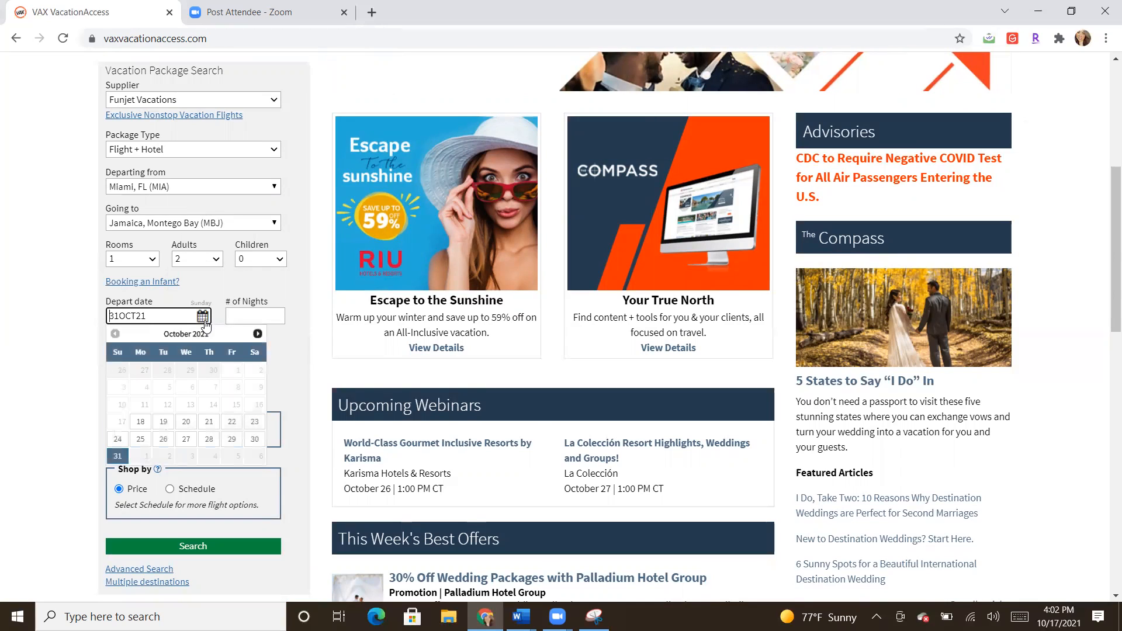
click(255, 334)
click(256, 334)
click(256, 333)
click(256, 334)
click(255, 334)
click(256, 333)
click(209, 388)
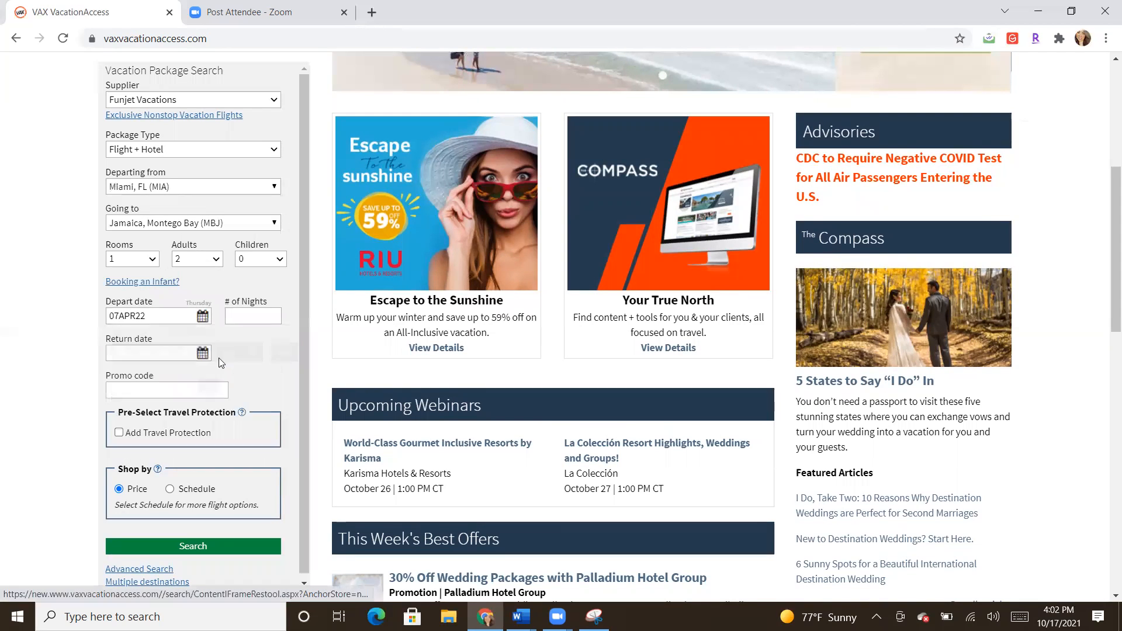
click(264, 318)
text(6)
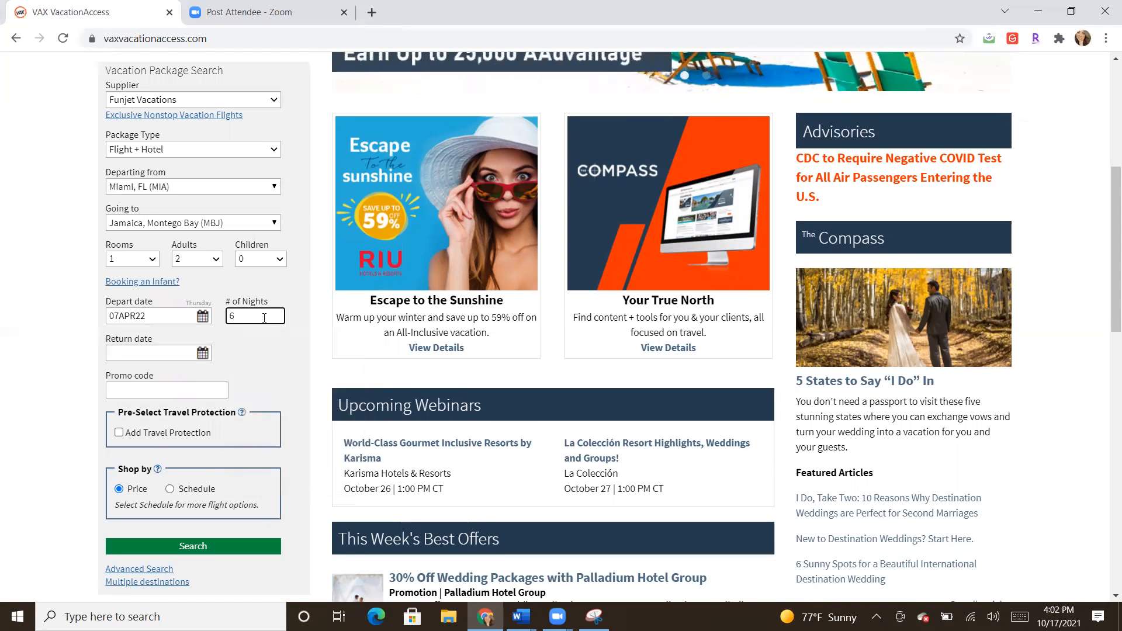
click(267, 359)
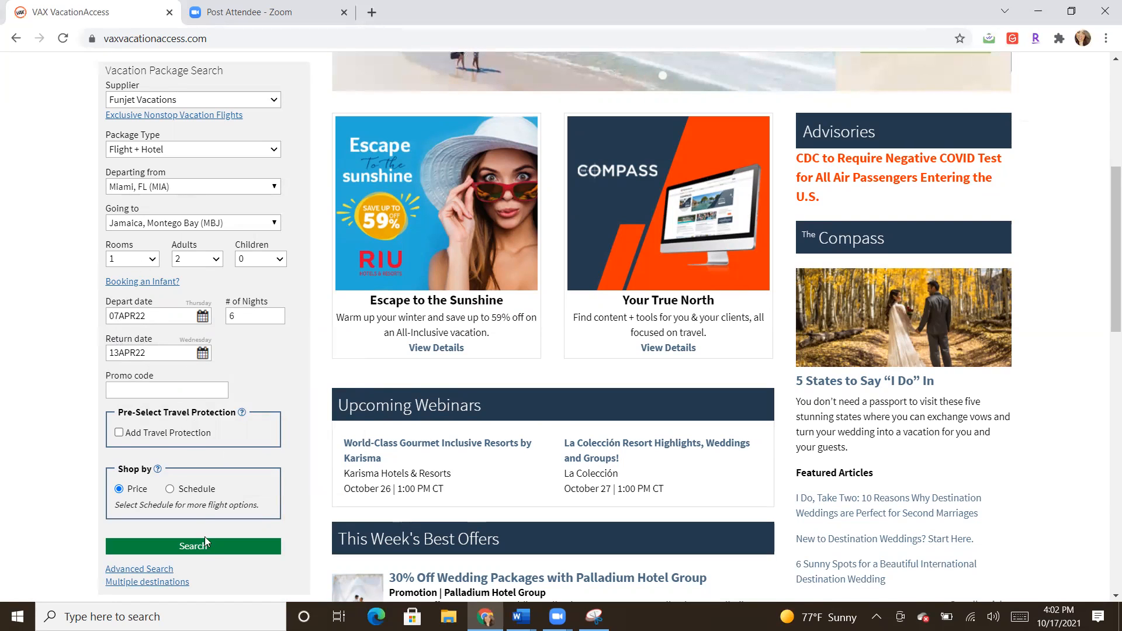
Step: Search Funjet Flight + Hotel packages Miami to Montego Bay, 07APR22–13APR22, yielding 54 hotels
click(209, 552)
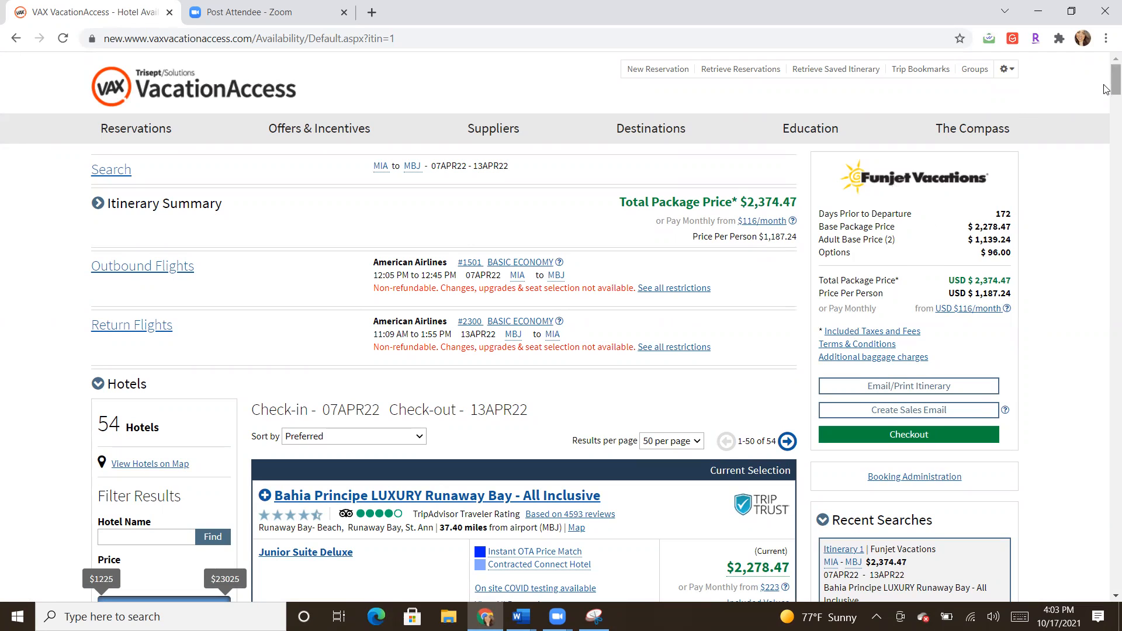
scroll(643, 102, down, 2)
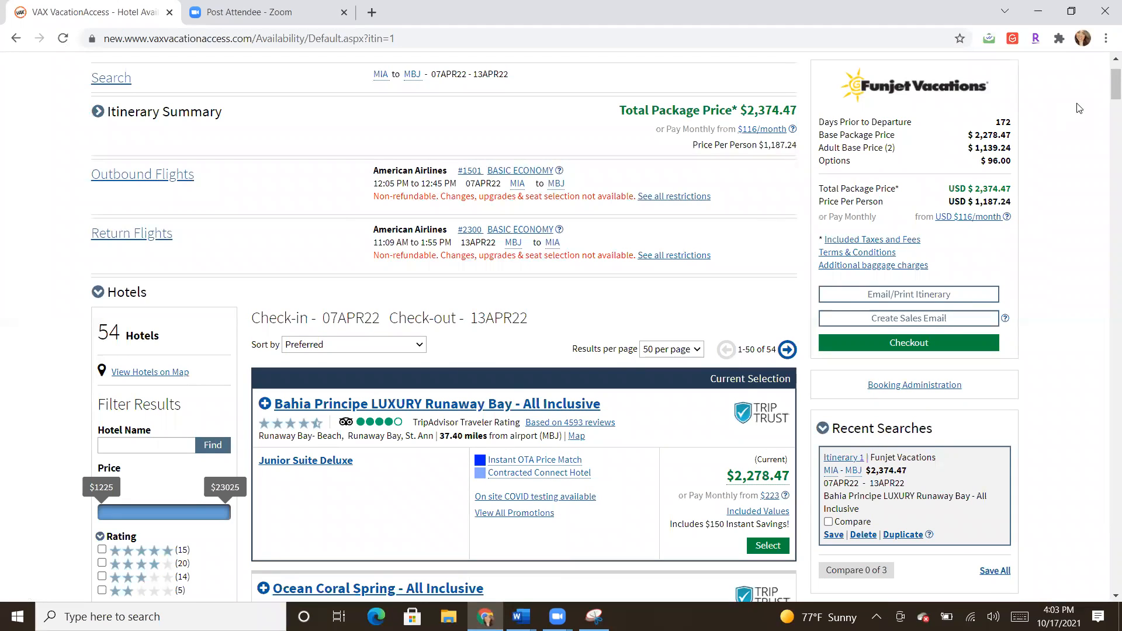
scroll(1106, 106, down, 1)
scroll(1106, 106, up, 1)
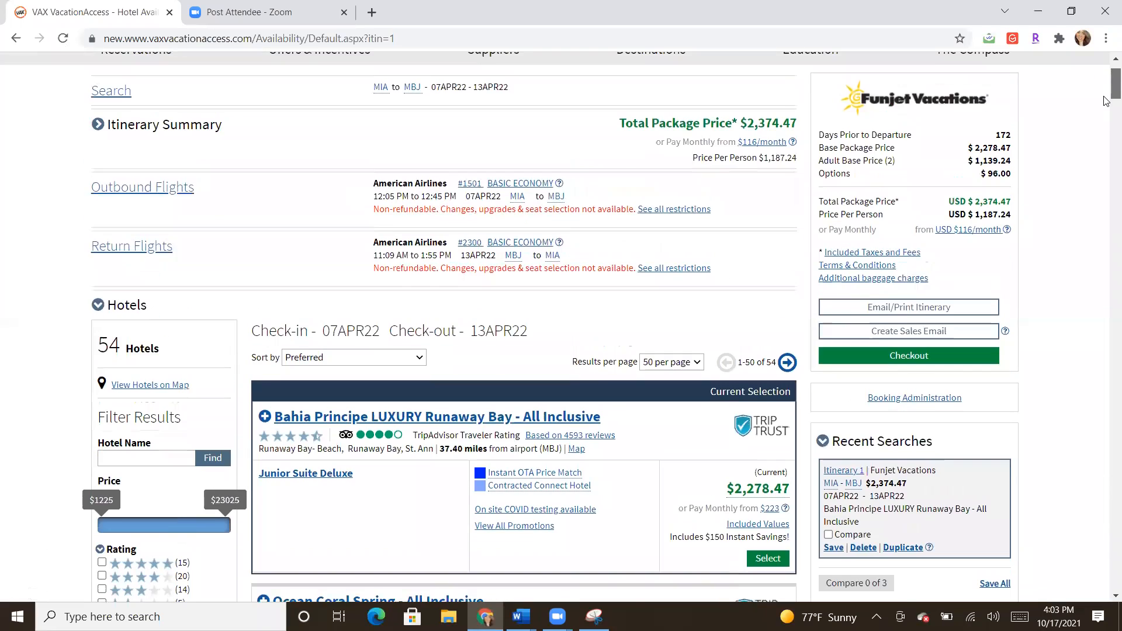
scroll(1107, 111, down, 4)
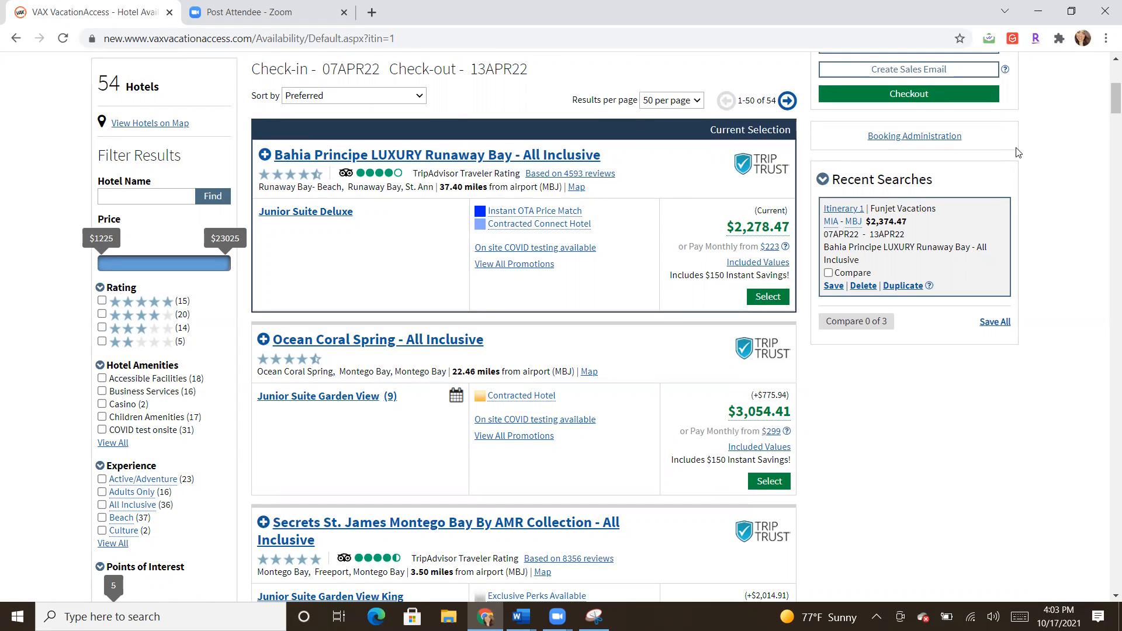
scroll(1106, 102, up, 4)
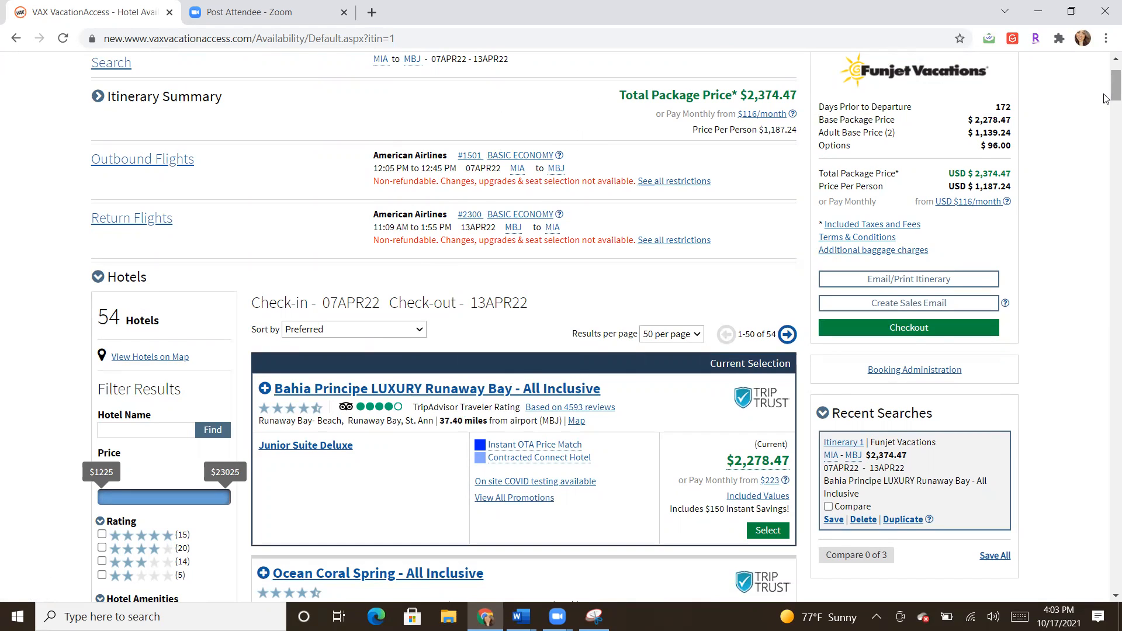
scroll(1106, 98, down, 4)
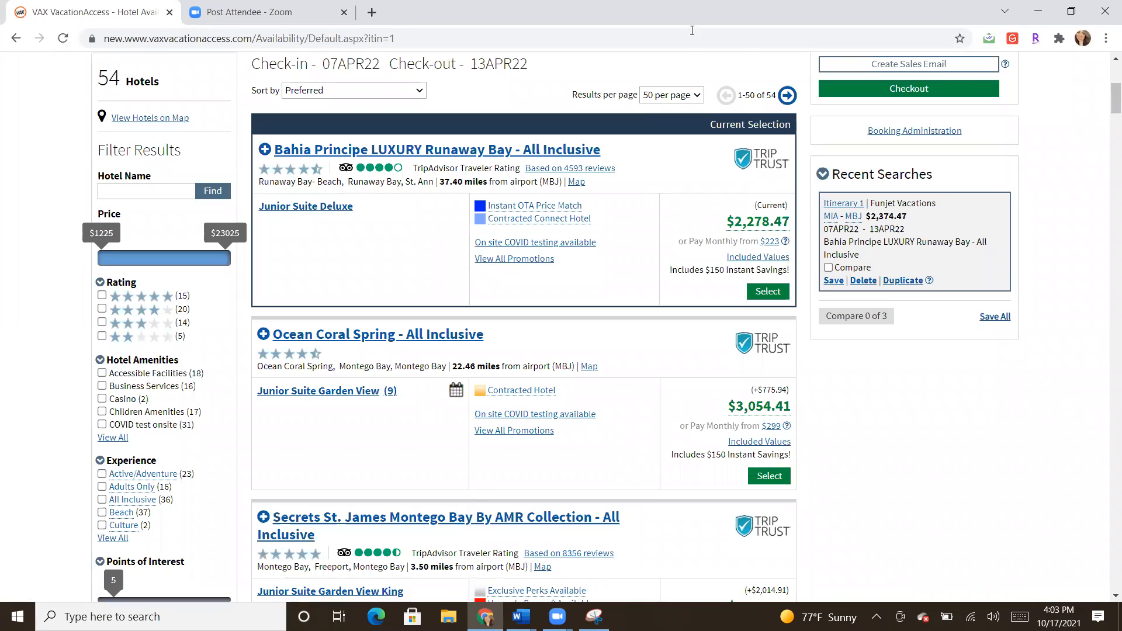
Step: Close the hotel details and filter to 4- and 5-star All Inclusive hotels (29 results)
click(580, 168)
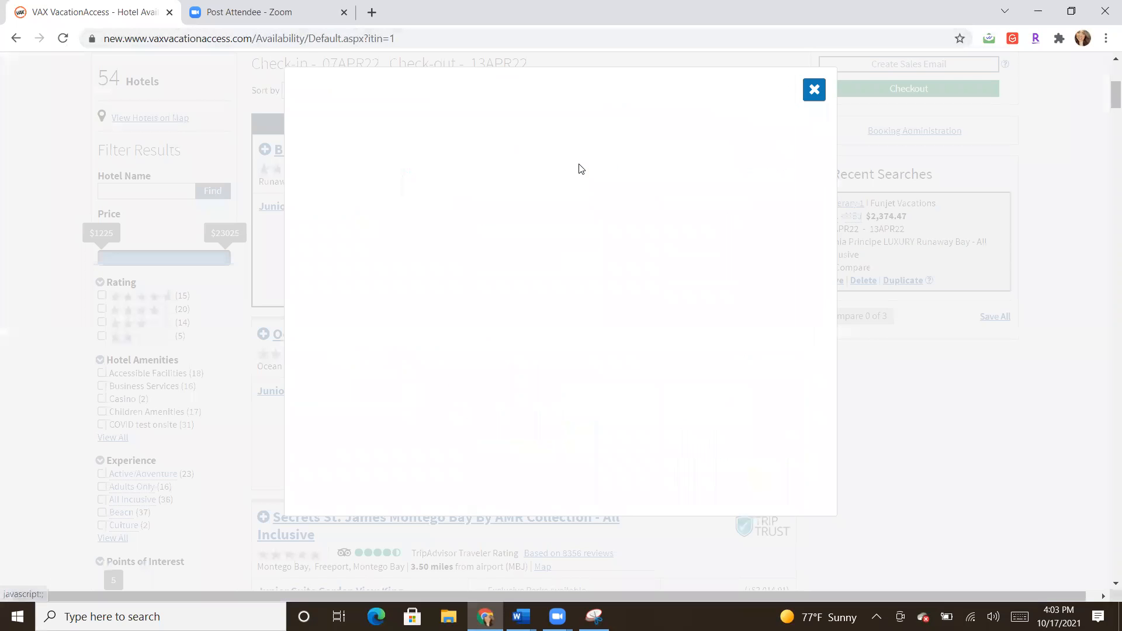
click(809, 88)
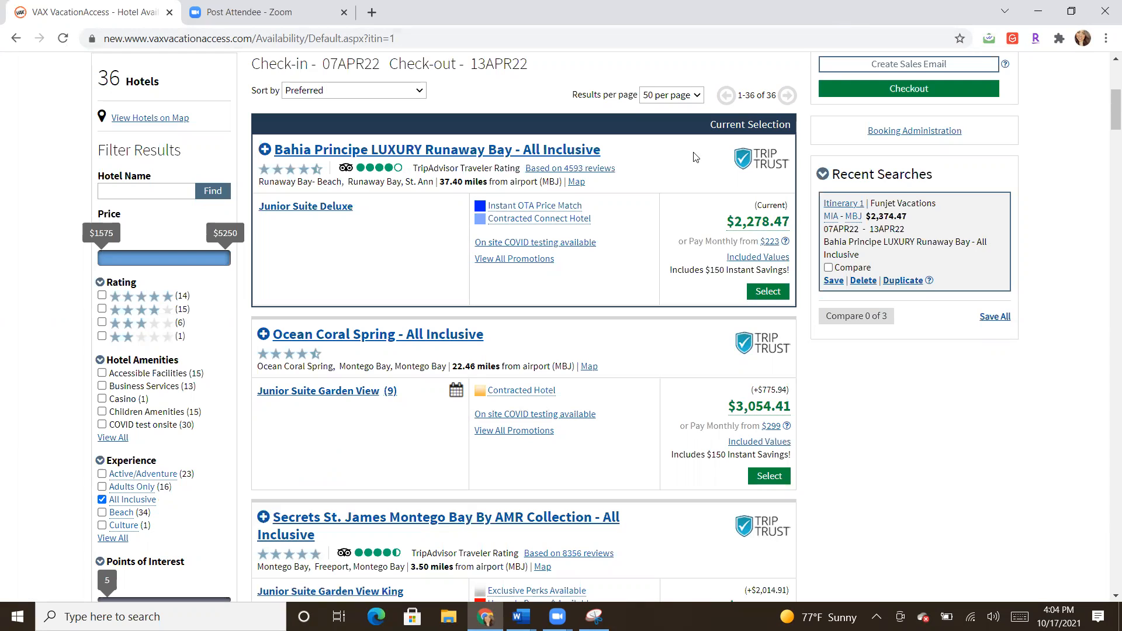
click(103, 309)
click(103, 297)
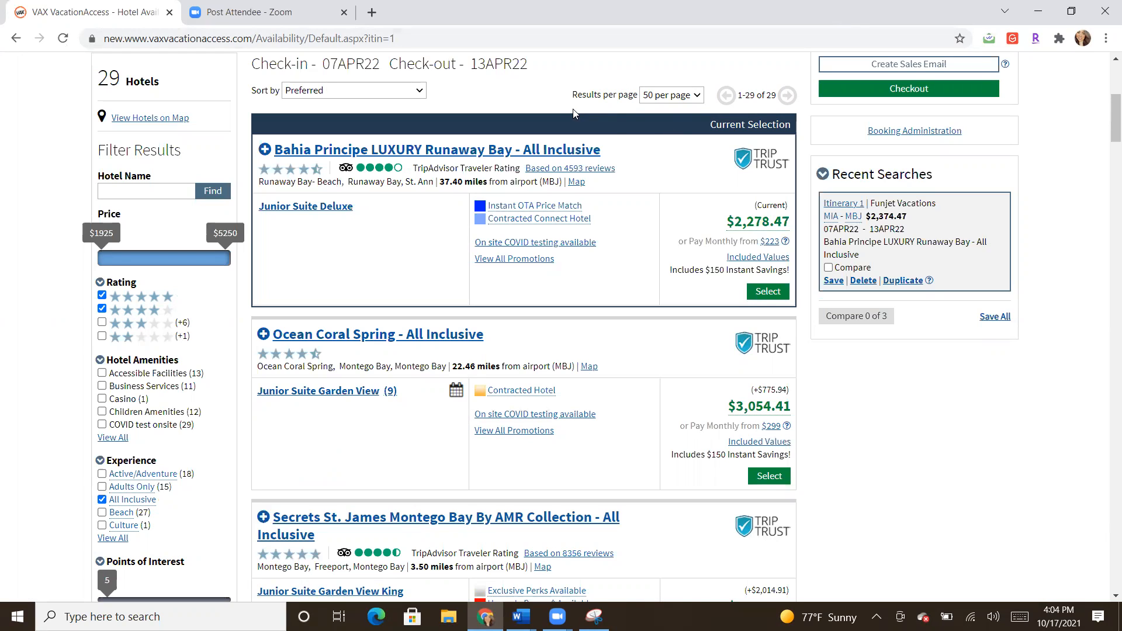
click(390, 92)
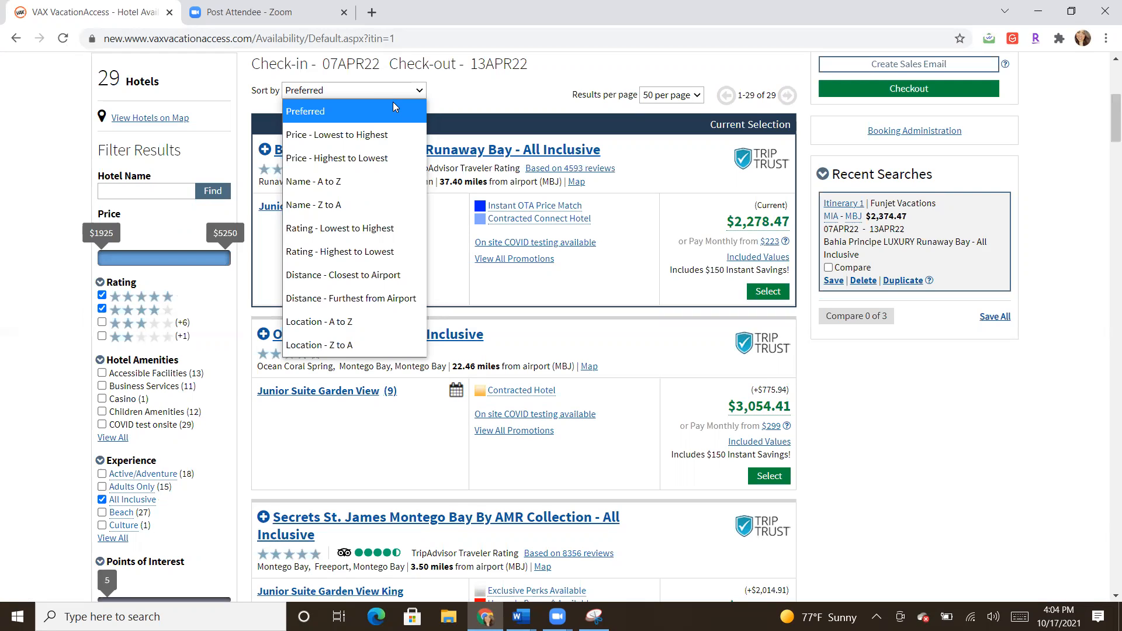
Step: Sort by Price - Lowest to Highest so Bahia Principe Grand Jamaica ($1,925.56) leads
click(381, 137)
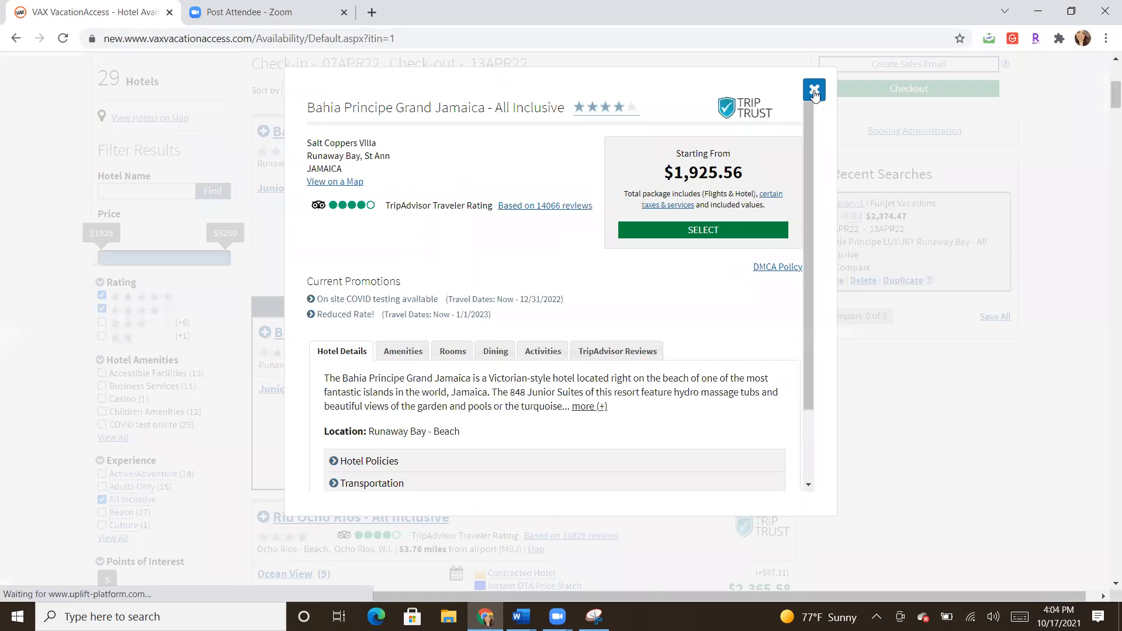
click(815, 91)
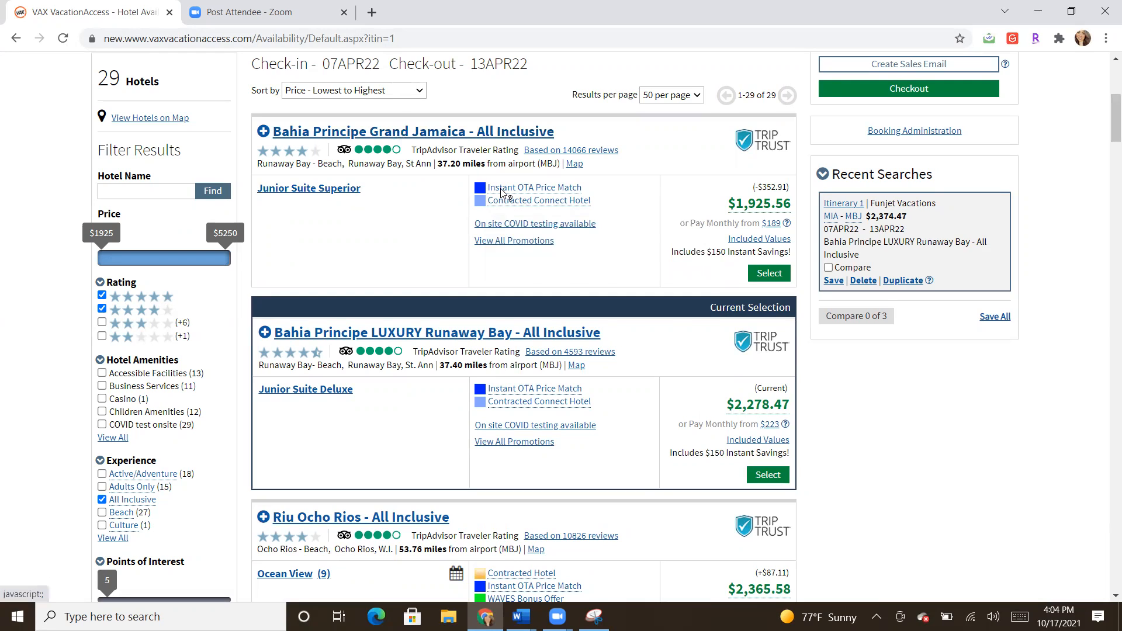
mouse_move(503, 192)
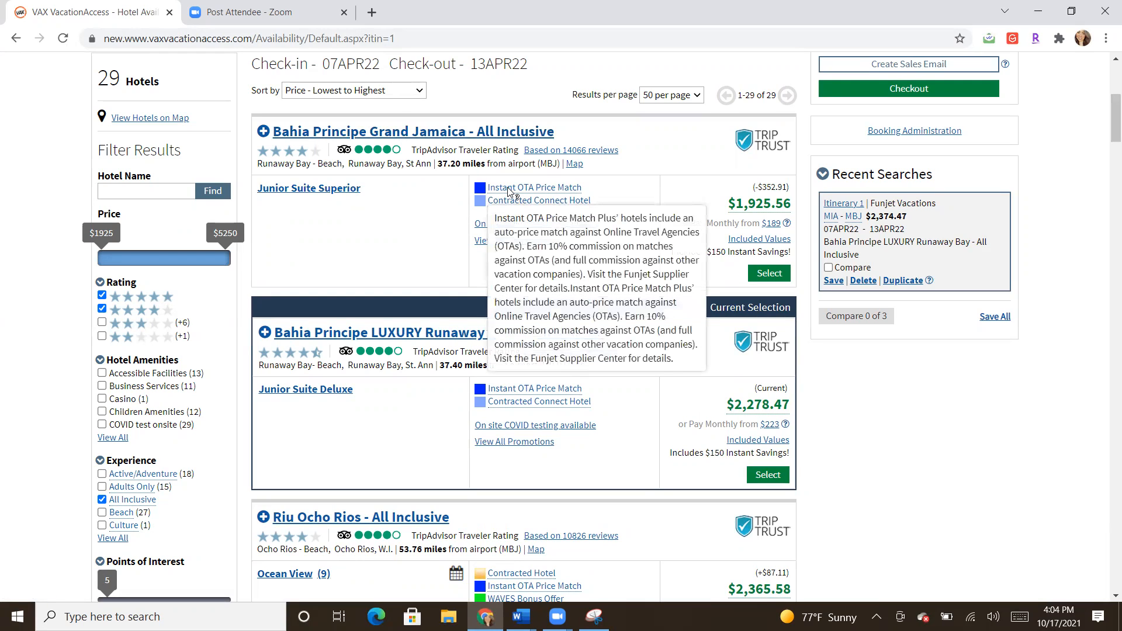
Step: Browse Bahia Principe Grand Jamaica's Junior Suite Superior details and resort photos, then close them
click(306, 189)
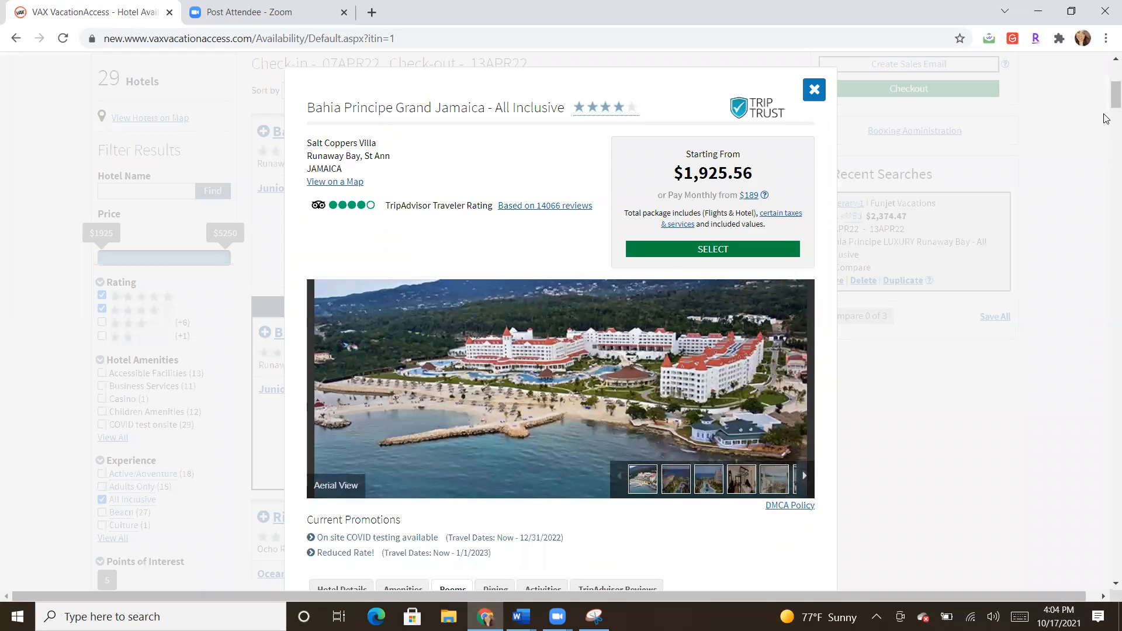
scroll(1106, 114, down, 2)
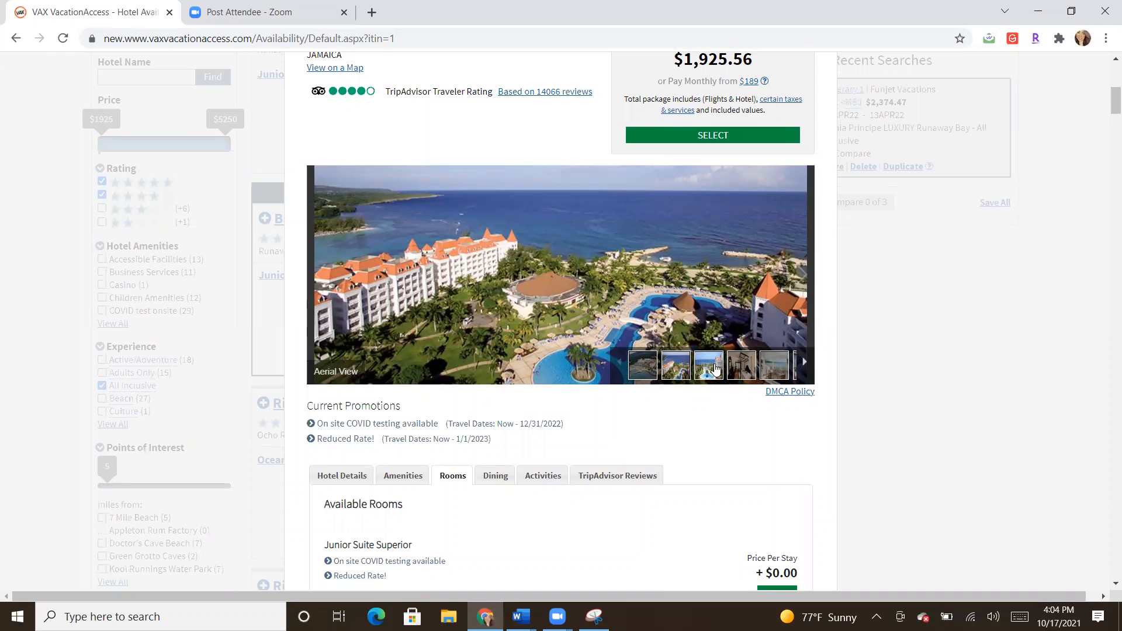
click(683, 367)
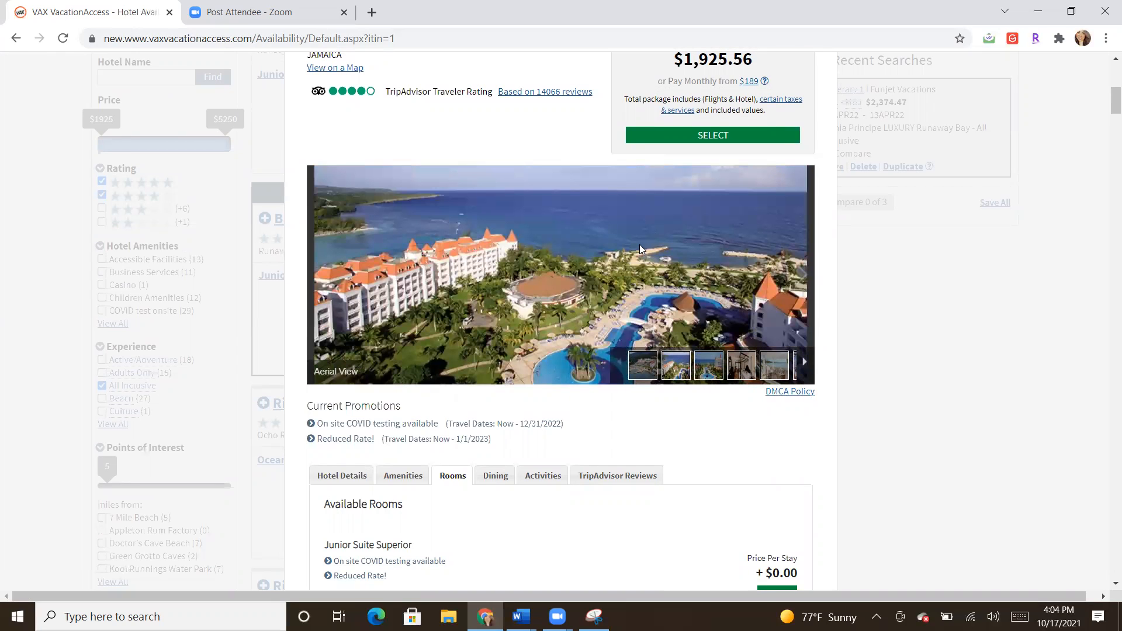
click(741, 369)
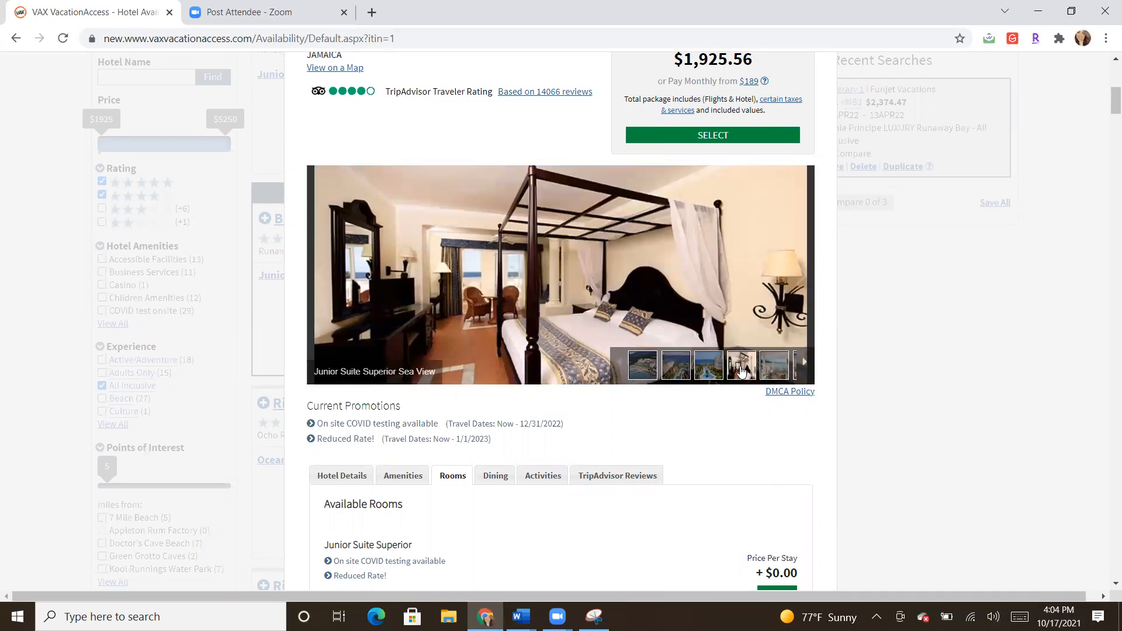
click(773, 379)
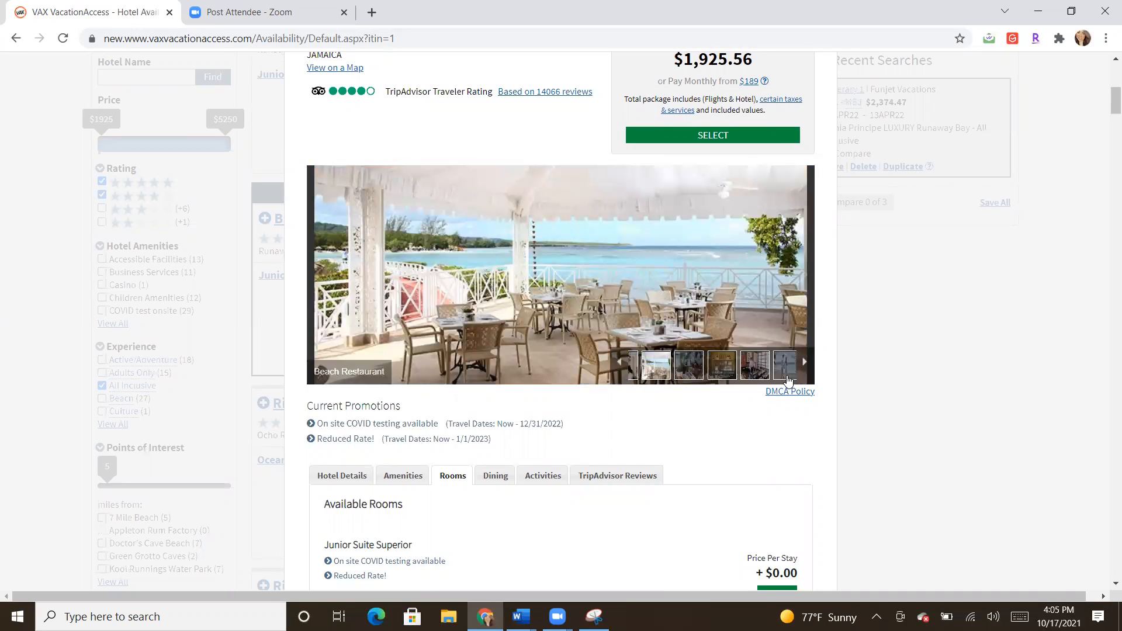
click(786, 379)
click(708, 374)
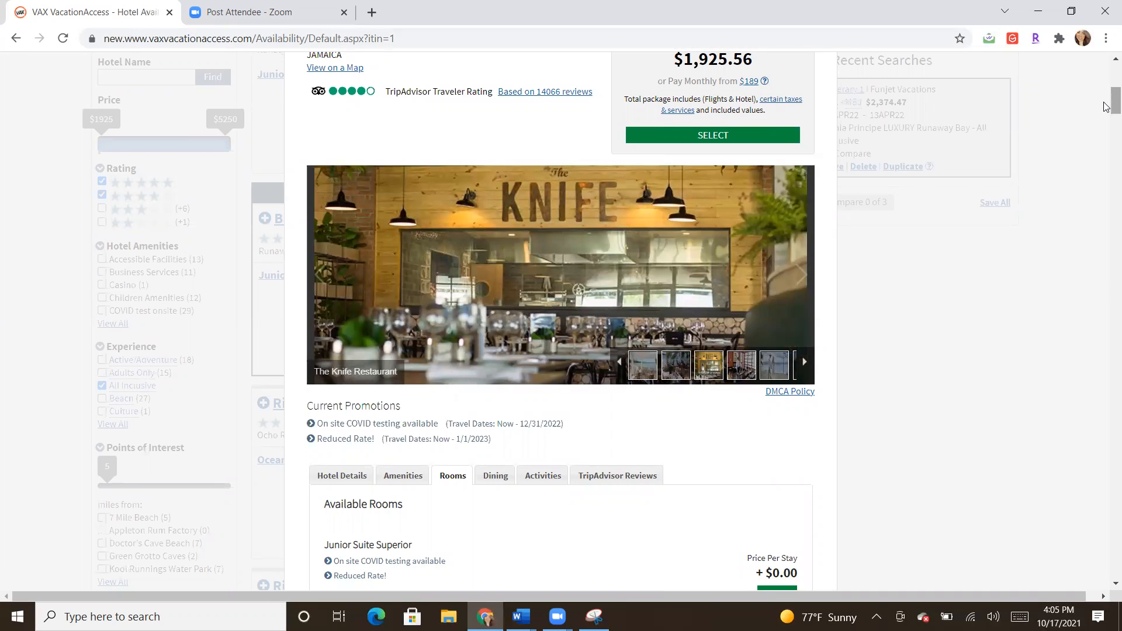
scroll(1105, 105, up, 1)
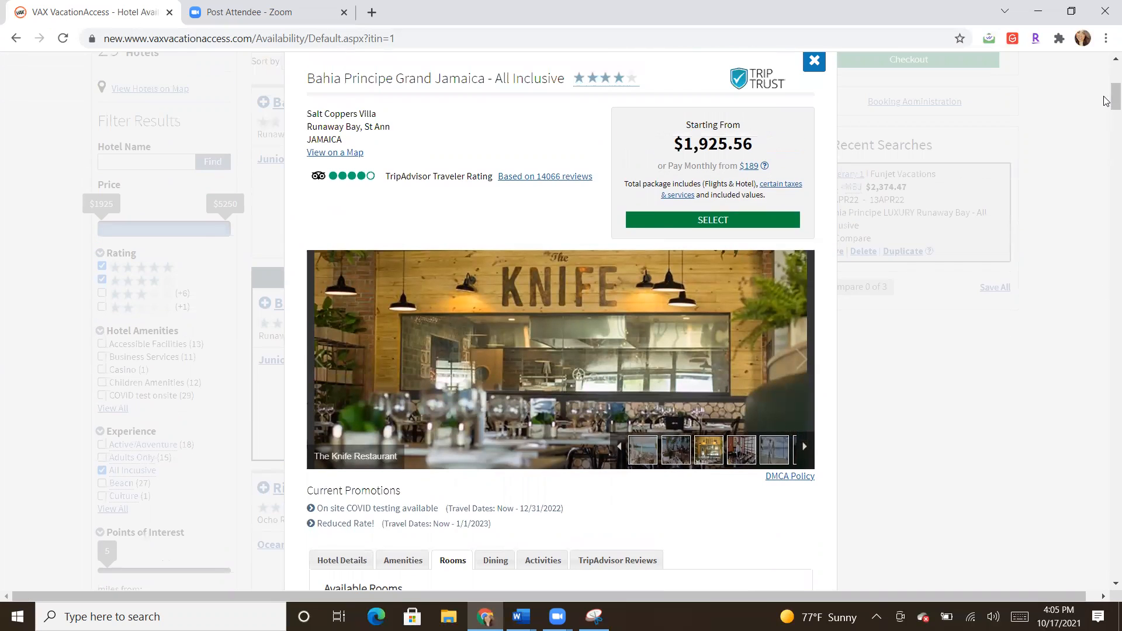
click(814, 62)
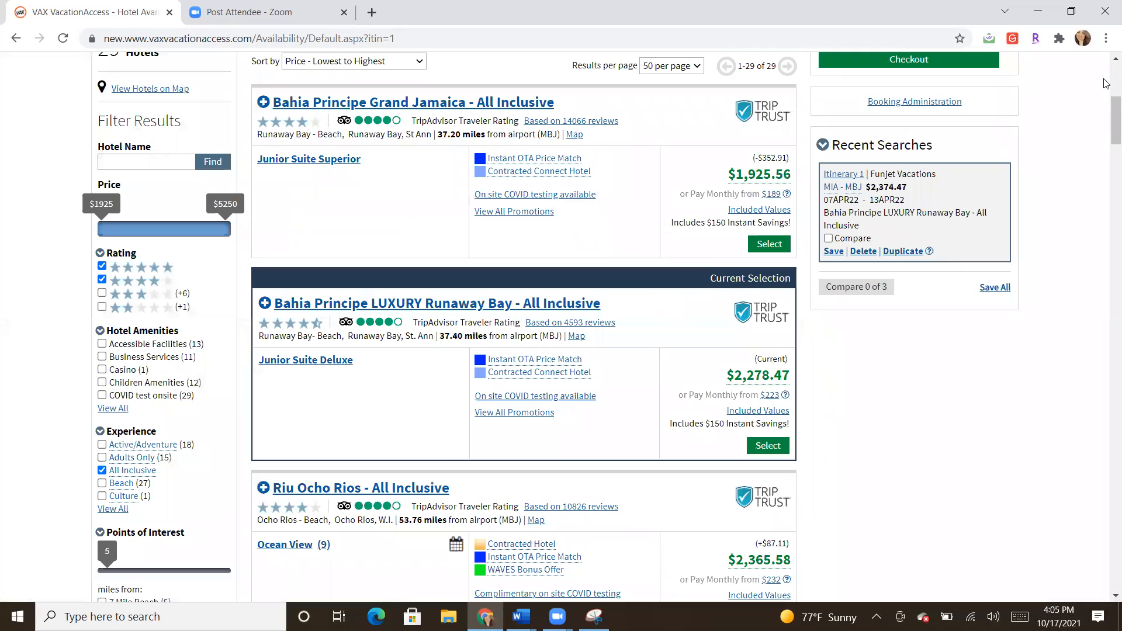
Step: Open Grand Palladium Jamaica Resort and Spa details and browse its lobby and suite photos
drag(1107, 122, 1106, 284)
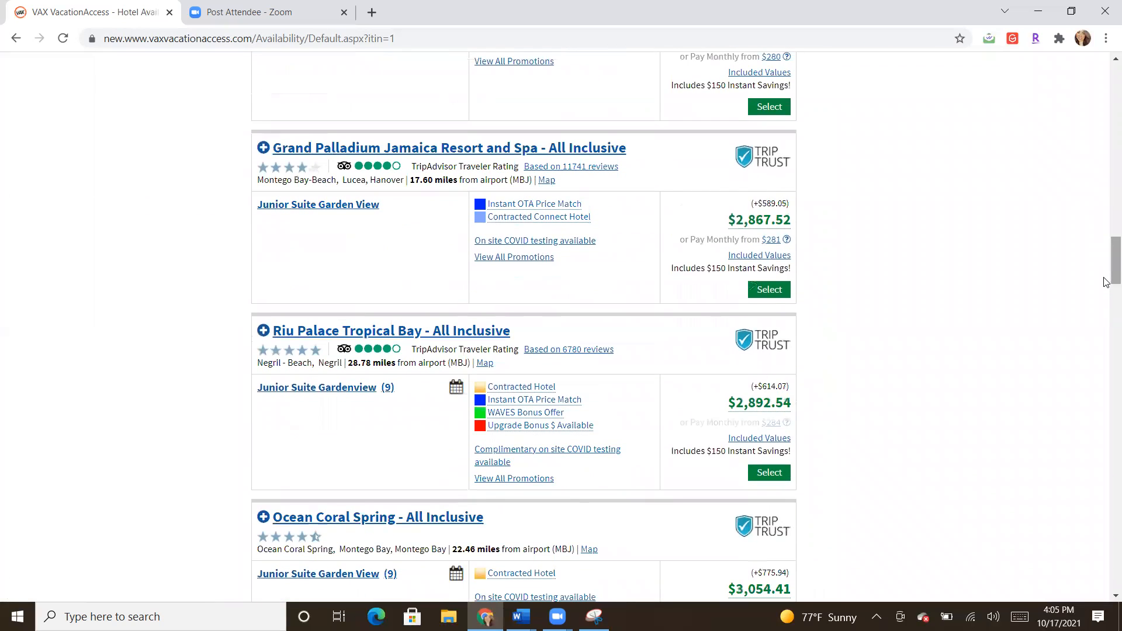
click(527, 152)
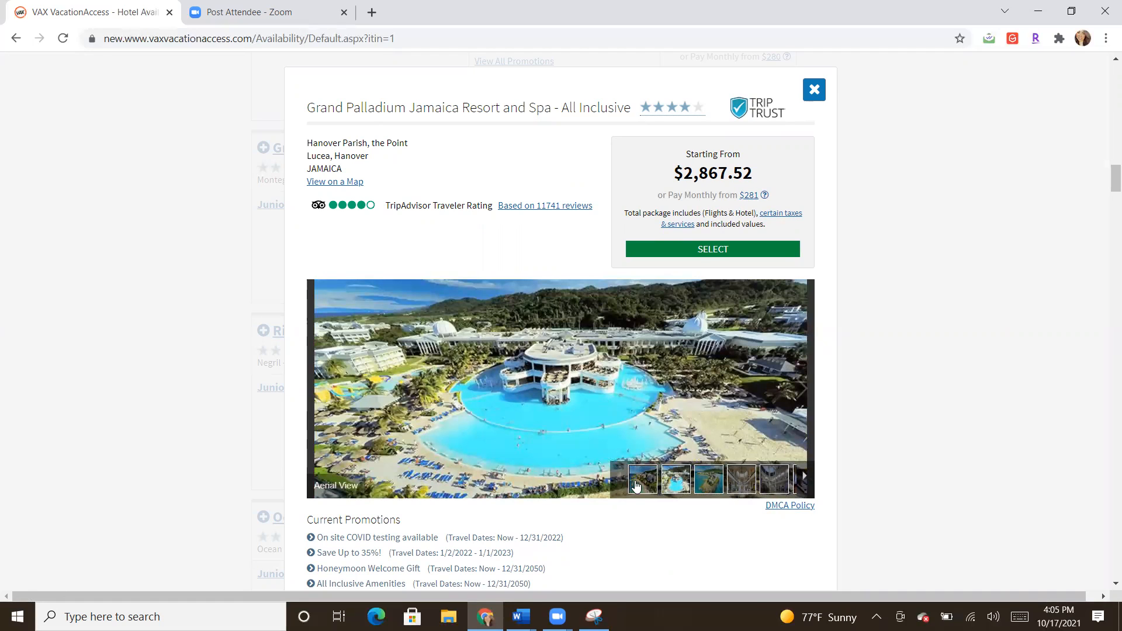
click(718, 489)
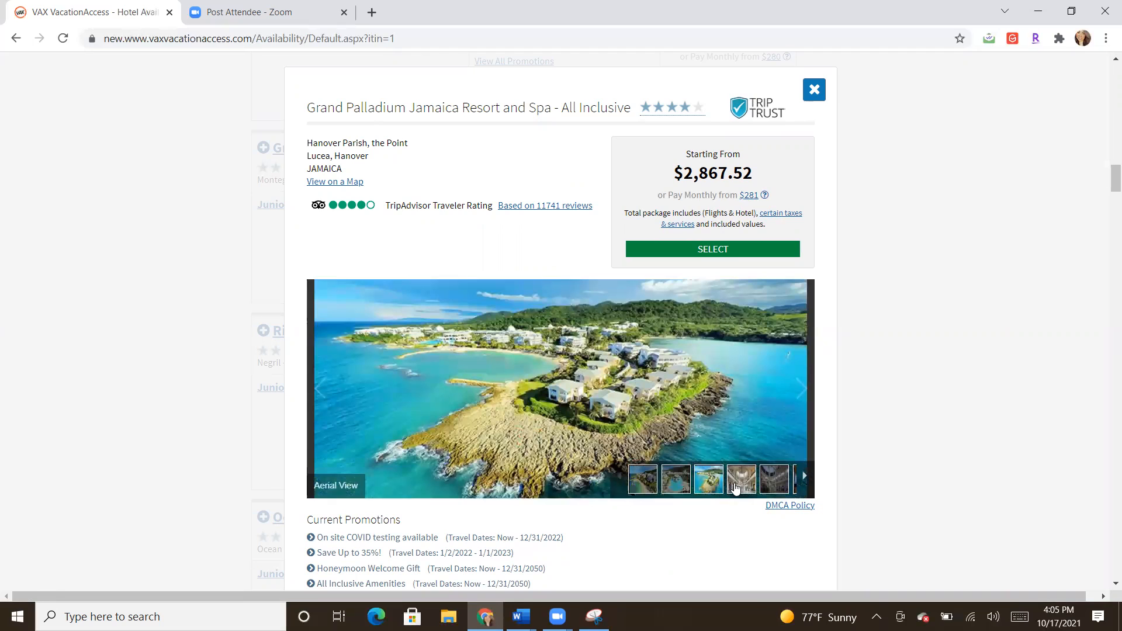
click(736, 488)
click(781, 486)
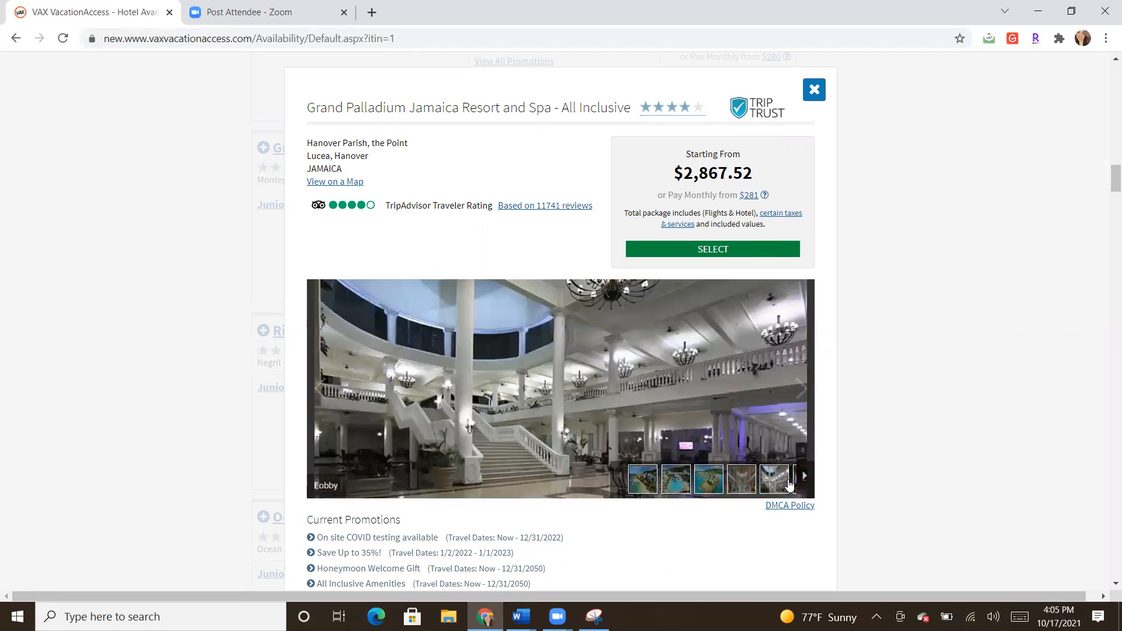
click(808, 487)
click(775, 485)
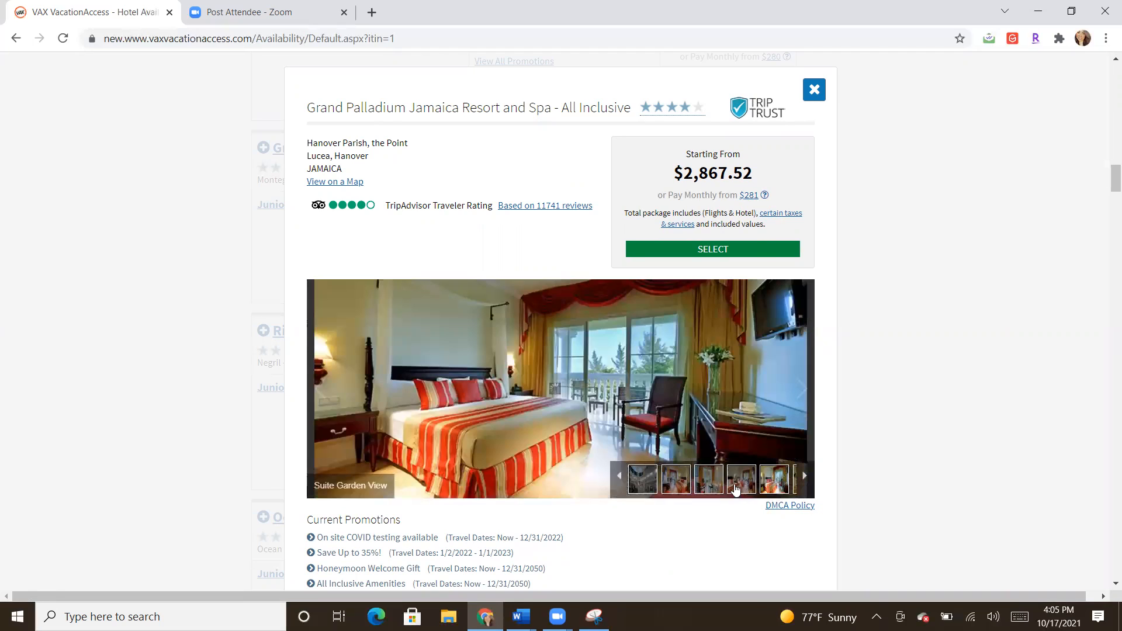
click(697, 488)
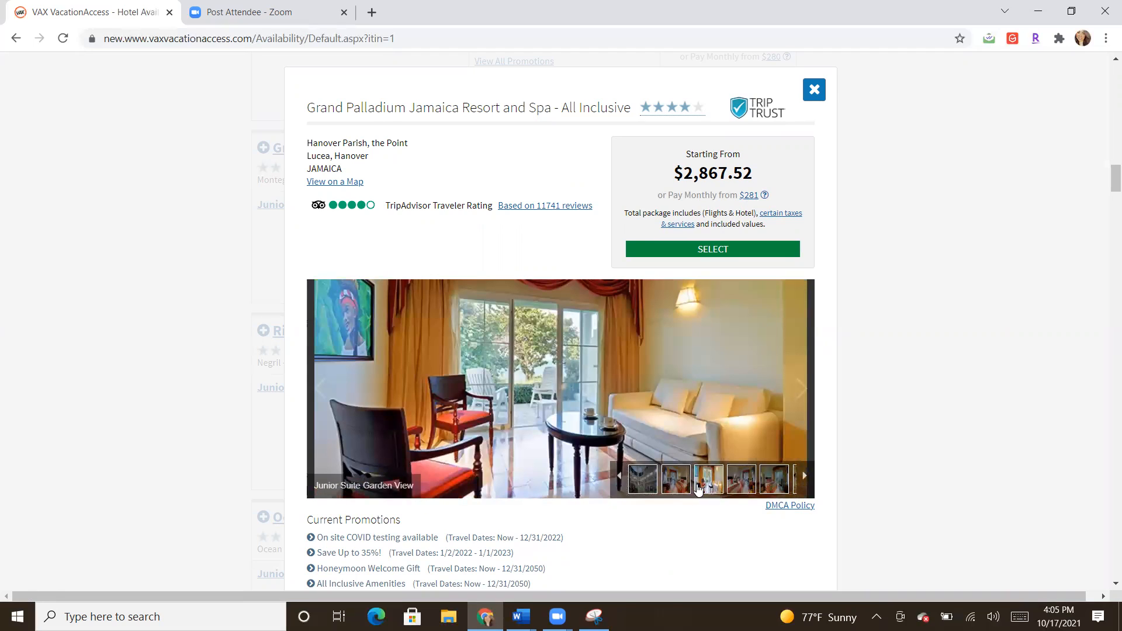
click(679, 487)
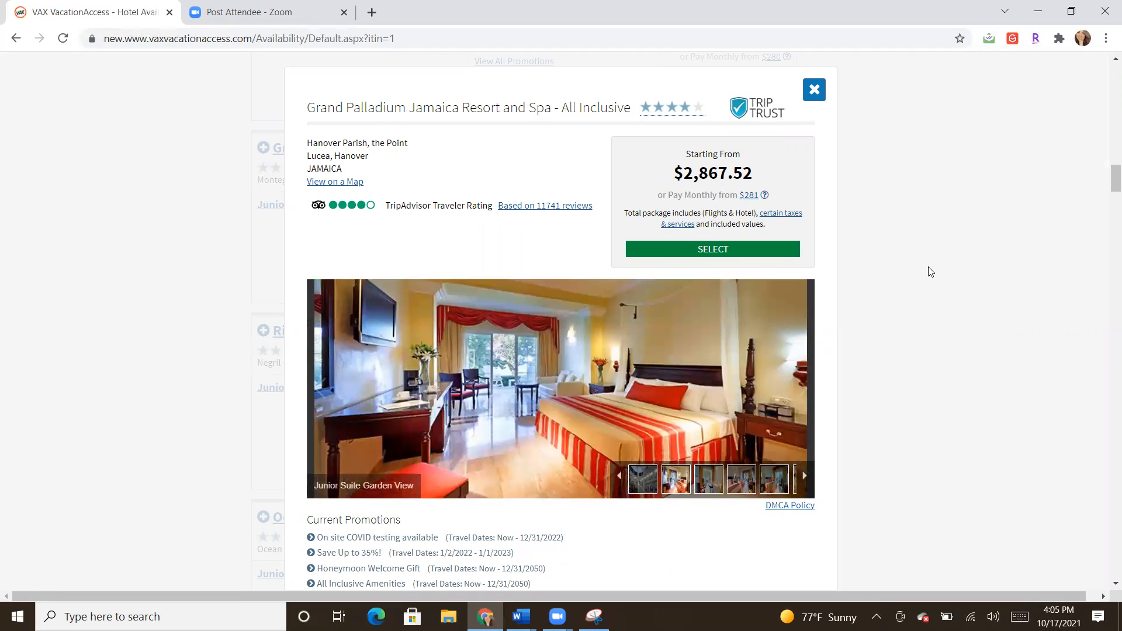
scroll(1106, 190, down, 3)
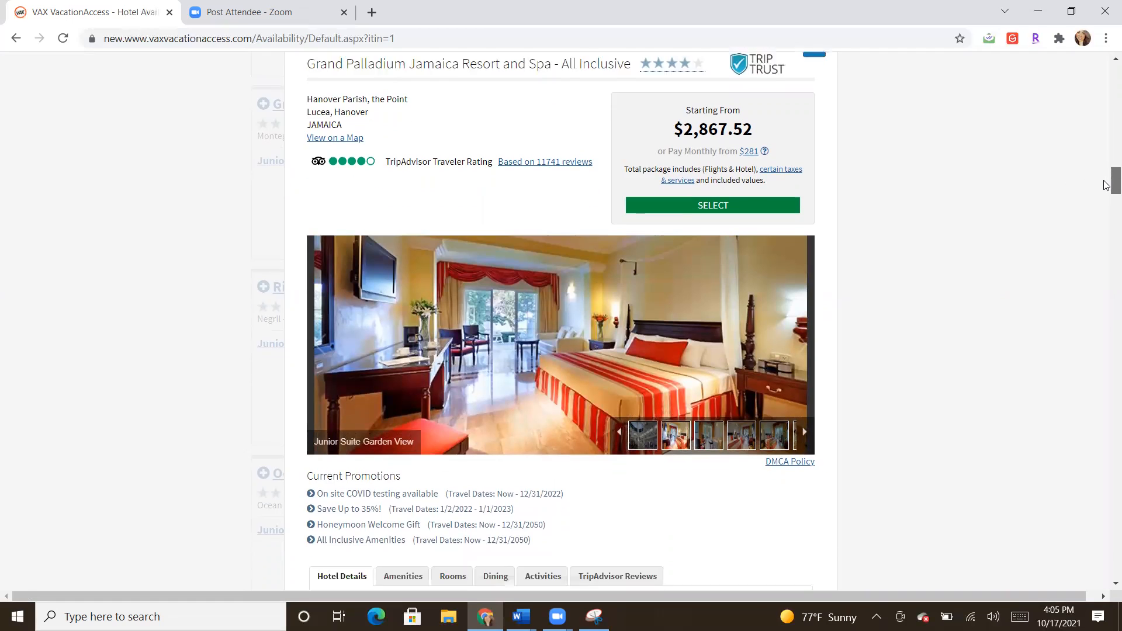
scroll(1106, 191, down, 4)
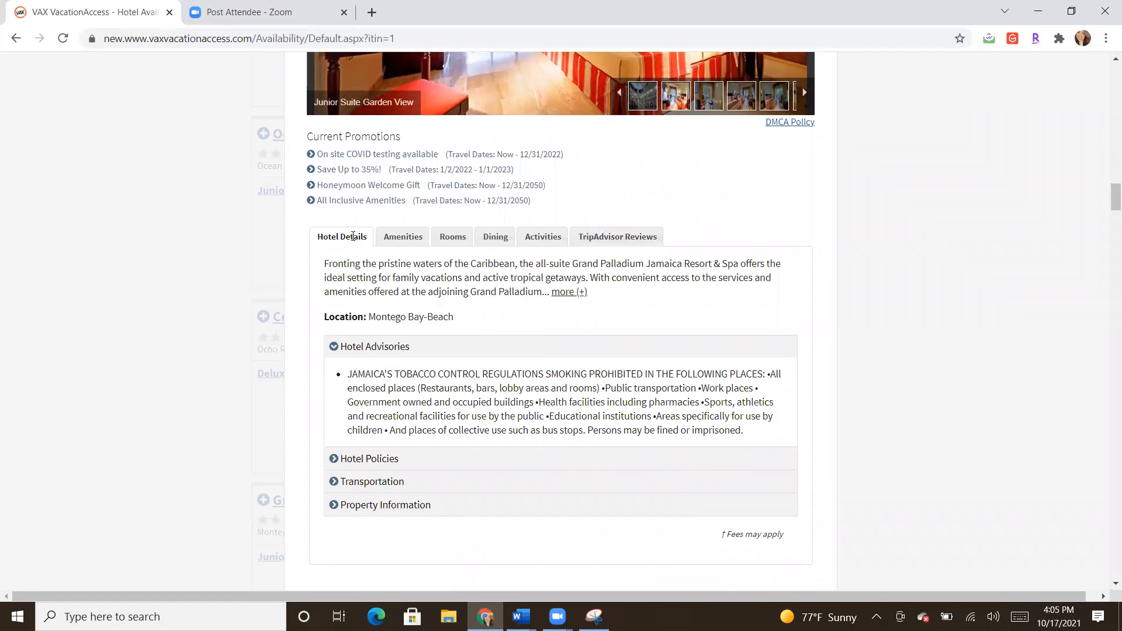
Step: Select Grand Palladium's Junior Suite Oceanfront View room (+$179.78) from the Rooms list
click(402, 241)
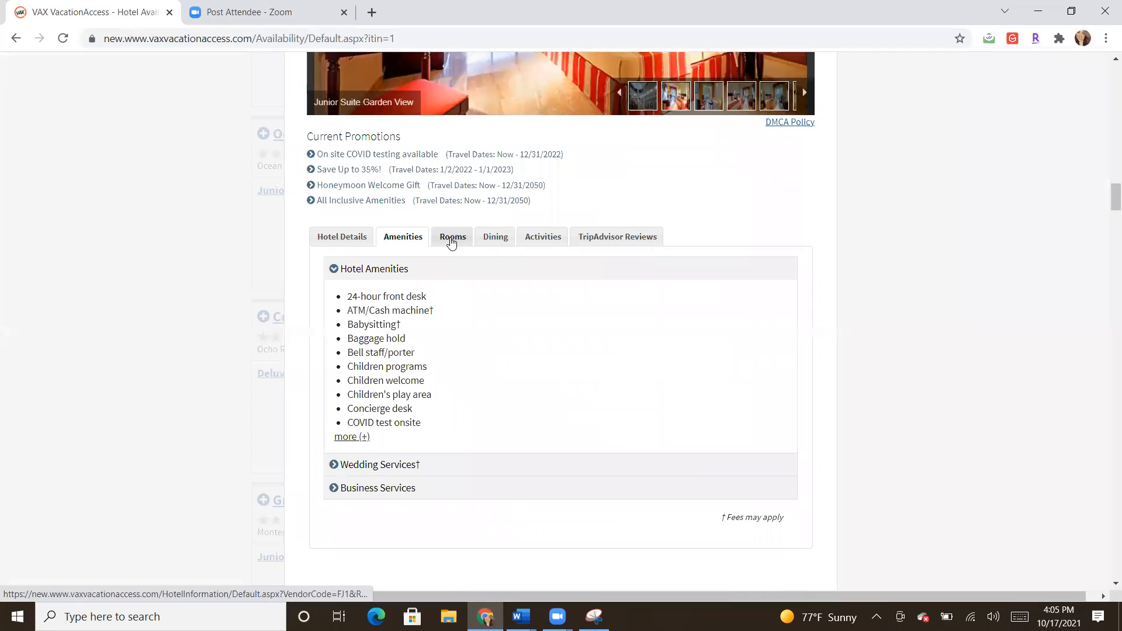
click(450, 242)
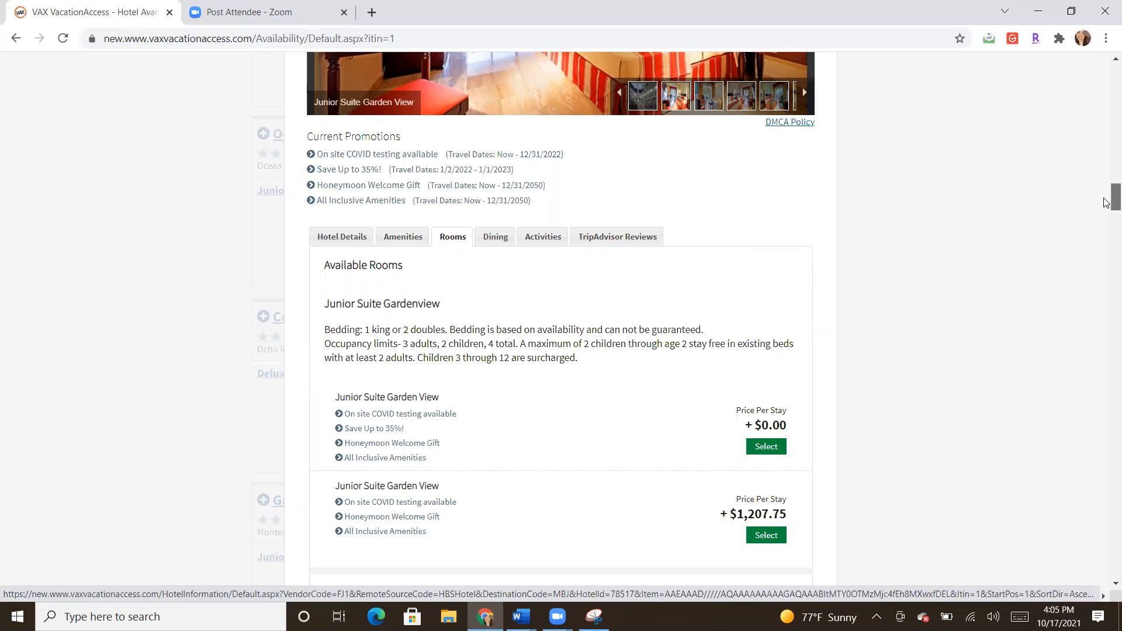
scroll(1107, 202, down, 5)
scroll(1106, 232, down, 3)
scroll(1107, 244, down, 3)
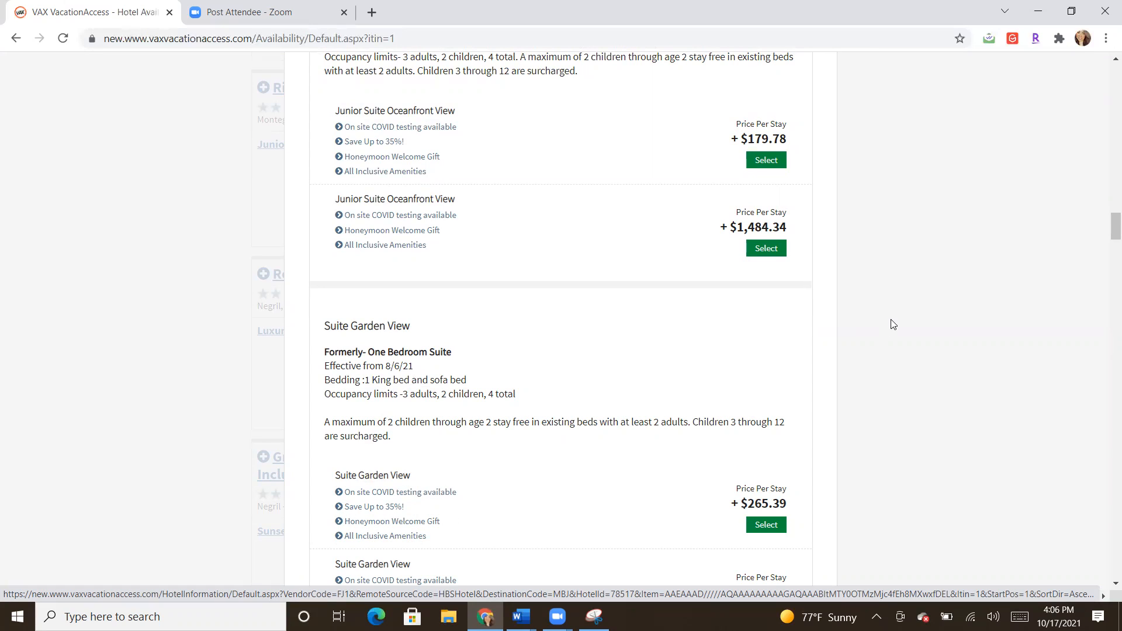
mouse_move(1106, 226)
mouse_down()
mouse_move(1105, 197)
mouse_move(1105, 213)
mouse_up()
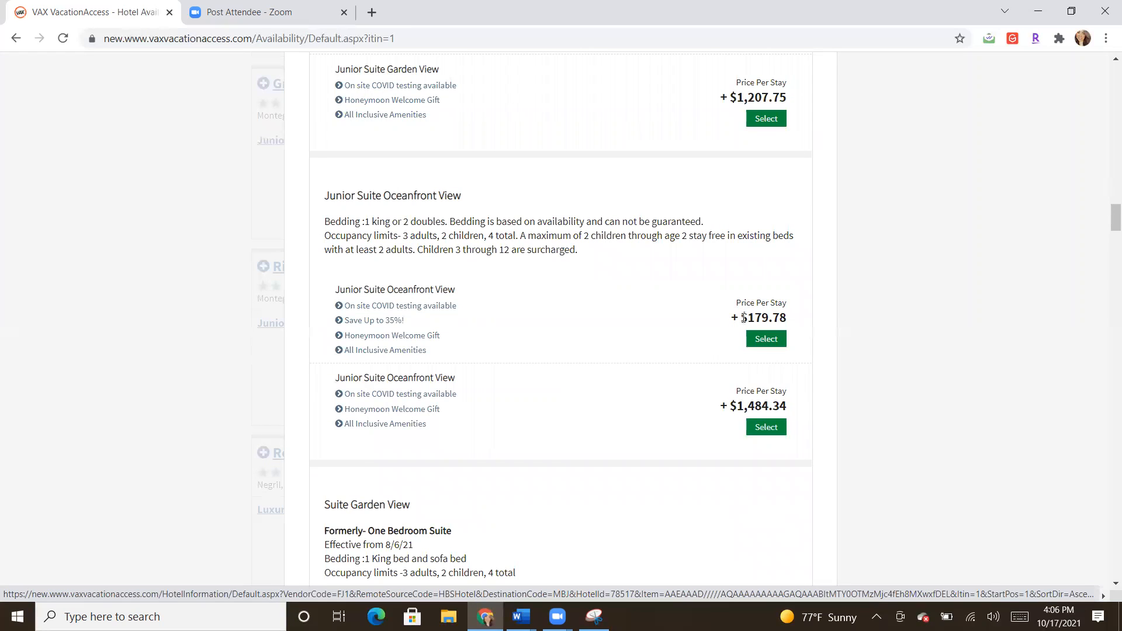
click(769, 342)
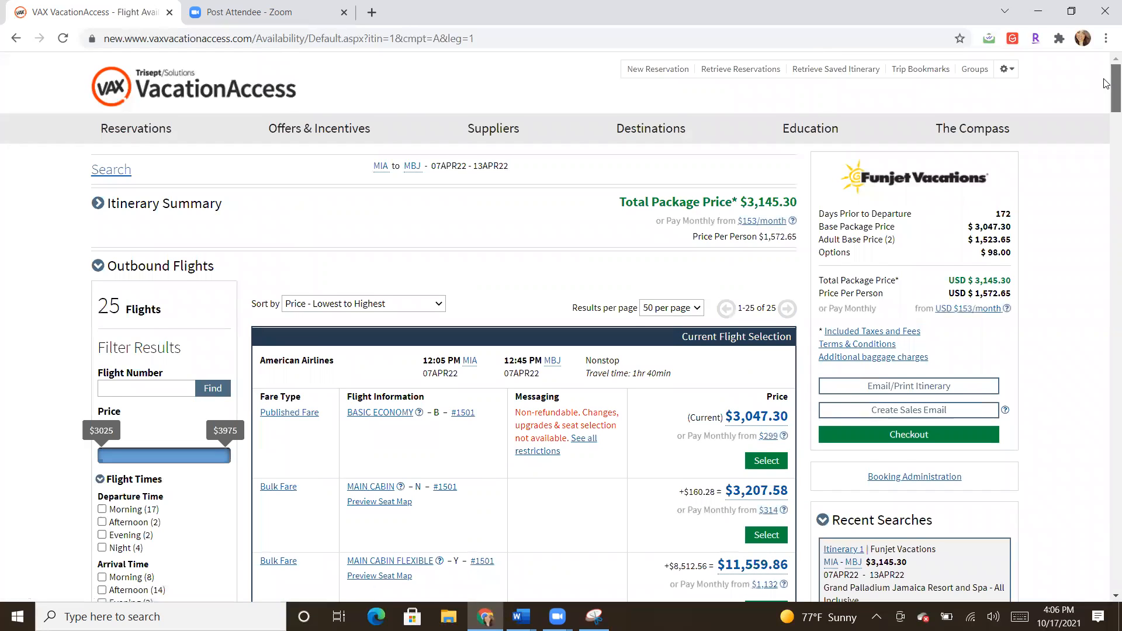
Step: Scroll through the 25 outbound flights and review the non-refundable fare restrictions
scroll(1106, 88, down, 3)
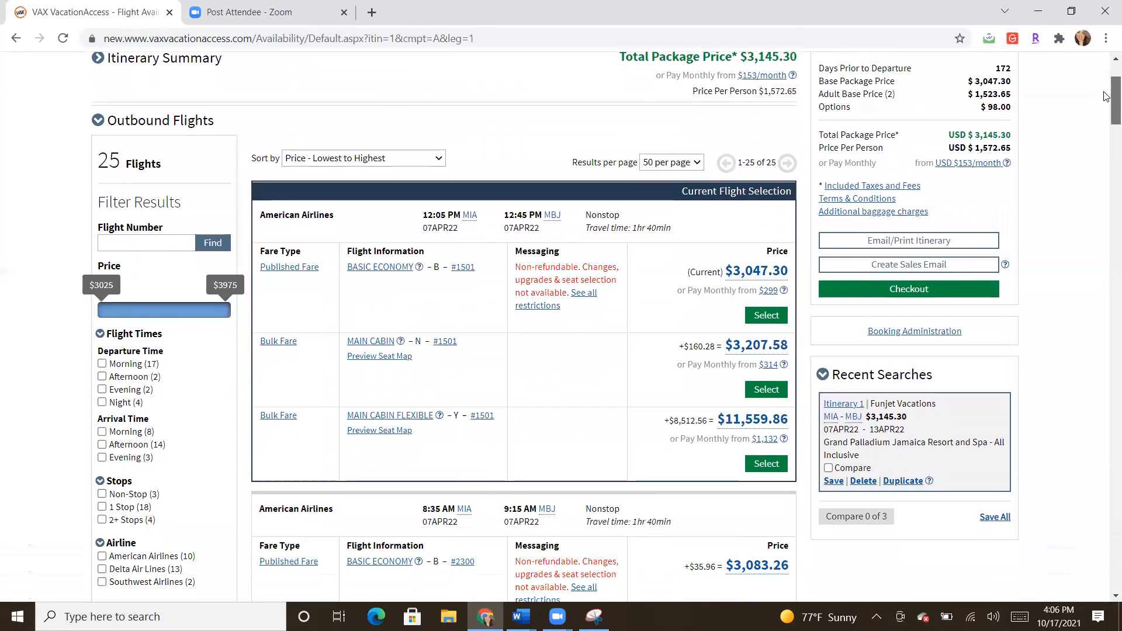
scroll(1106, 97, down, 1)
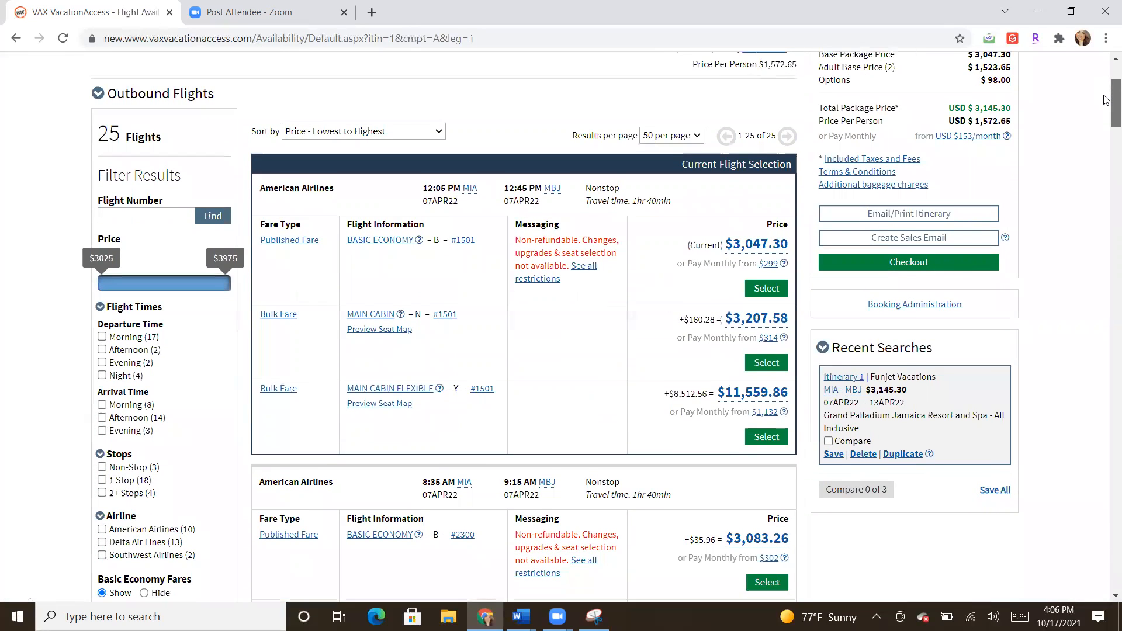
scroll(1106, 100, down, 2)
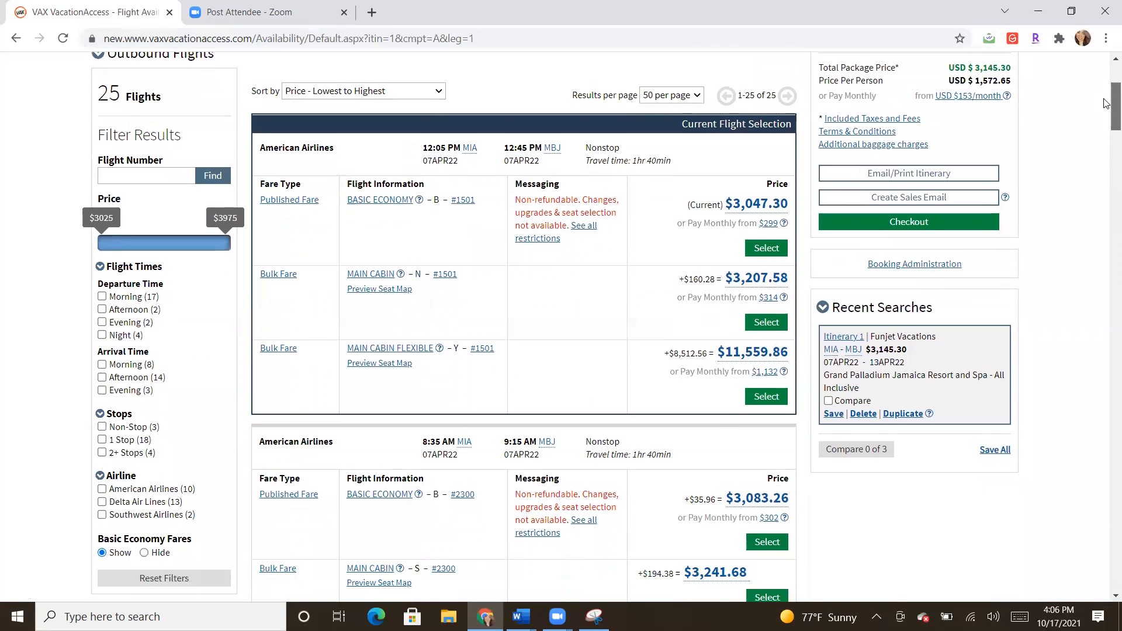
scroll(1106, 104, down, 1)
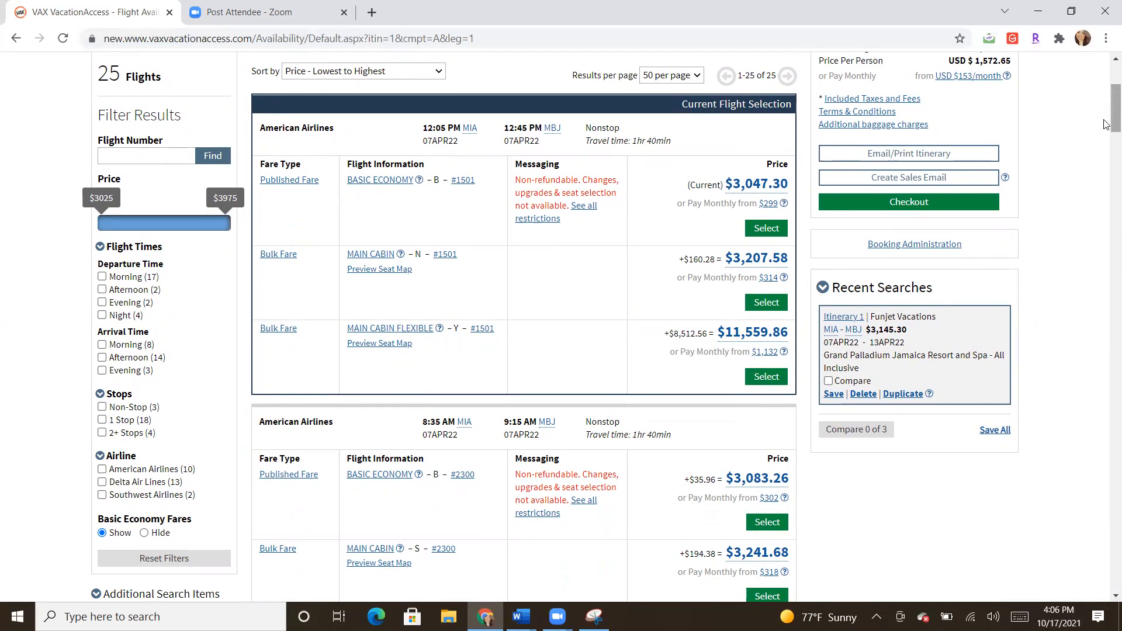
drag(1107, 124, 1106, 132)
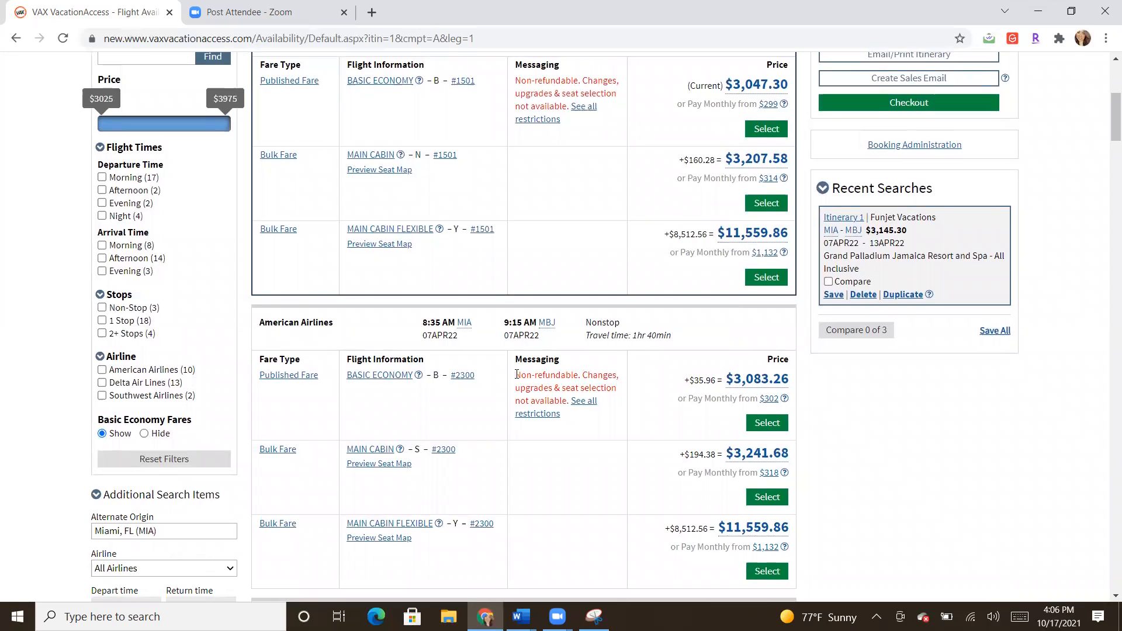
drag(517, 377, 560, 399)
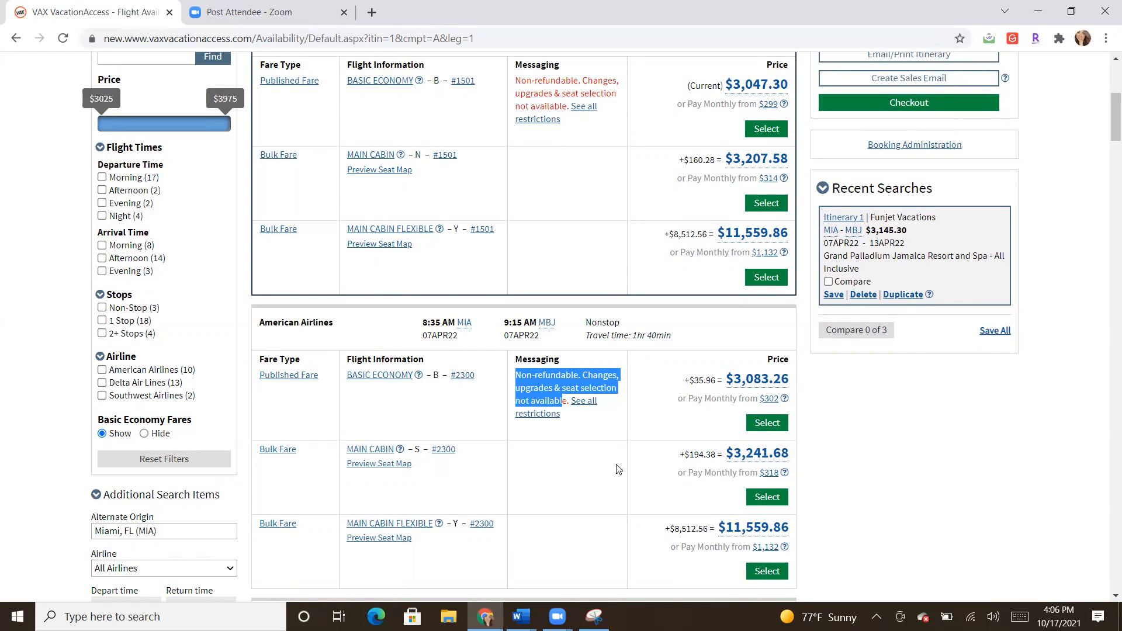
click(601, 462)
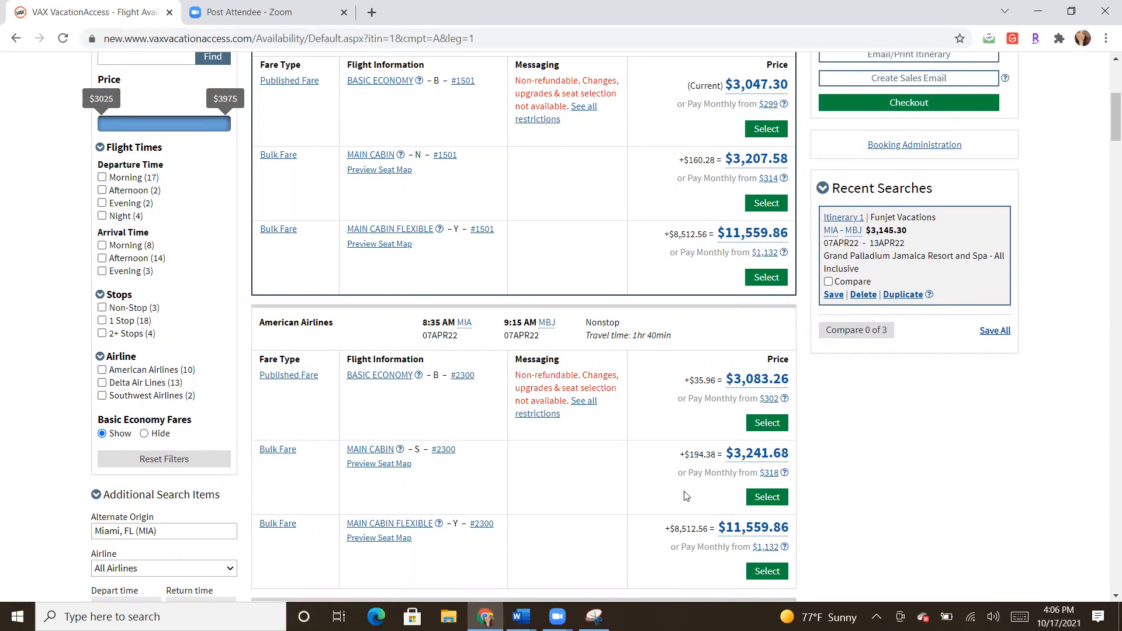
Step: Select the 8:35 AM American Airlines MAIN CABIN #2300 outbound, then scan the 15 return flights
click(759, 501)
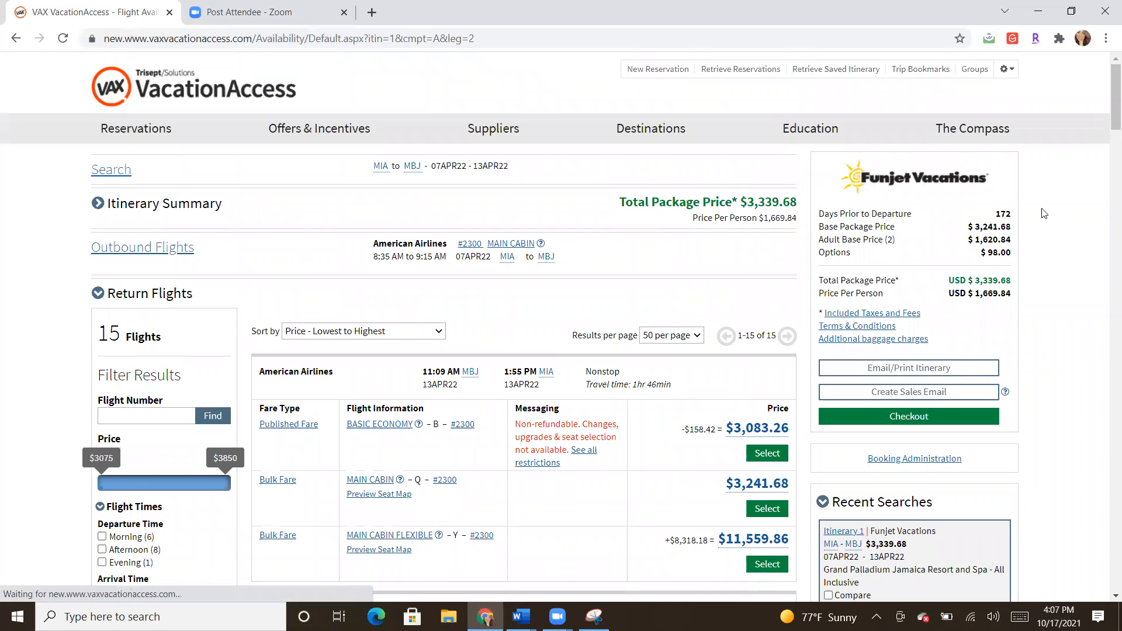
scroll(1106, 133, down, 6)
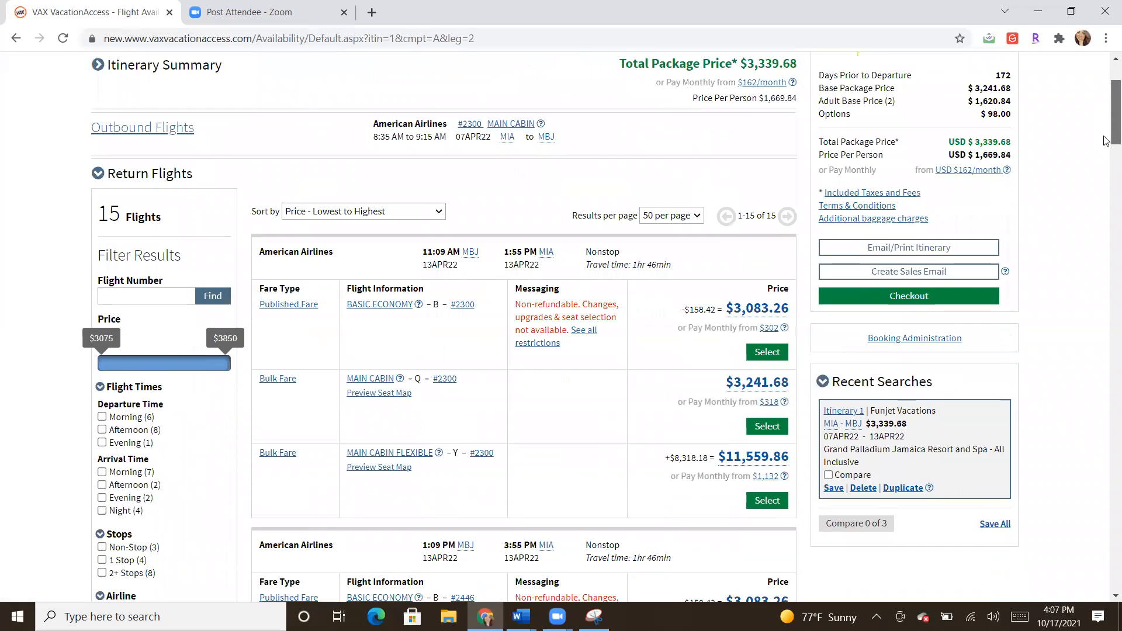
scroll(1106, 165, up, 2)
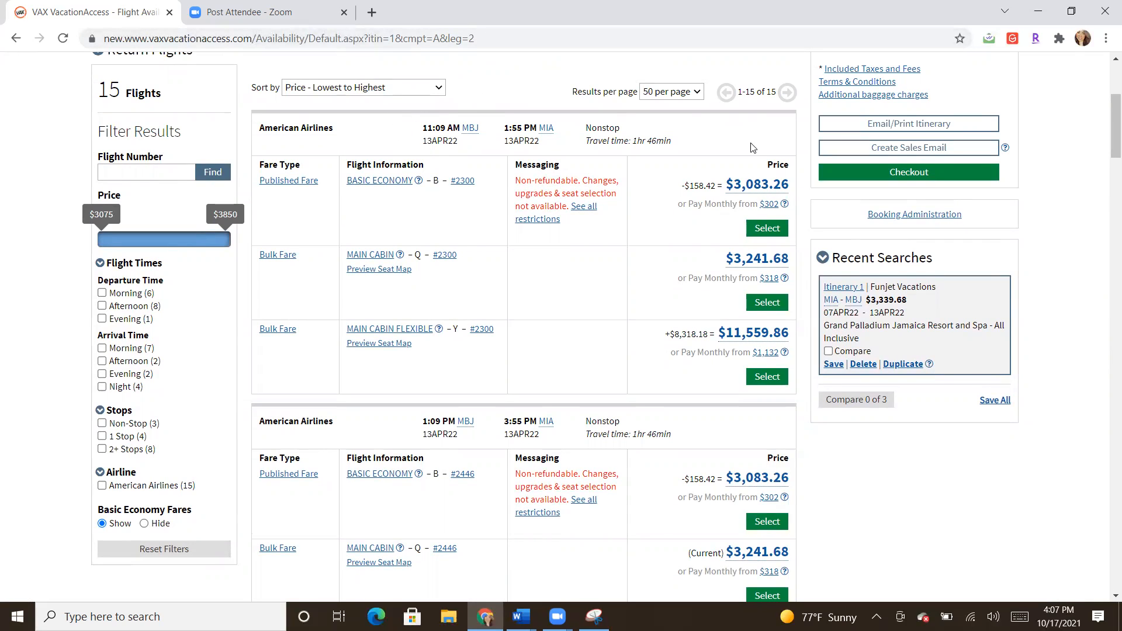
drag(1106, 116, 1106, 167)
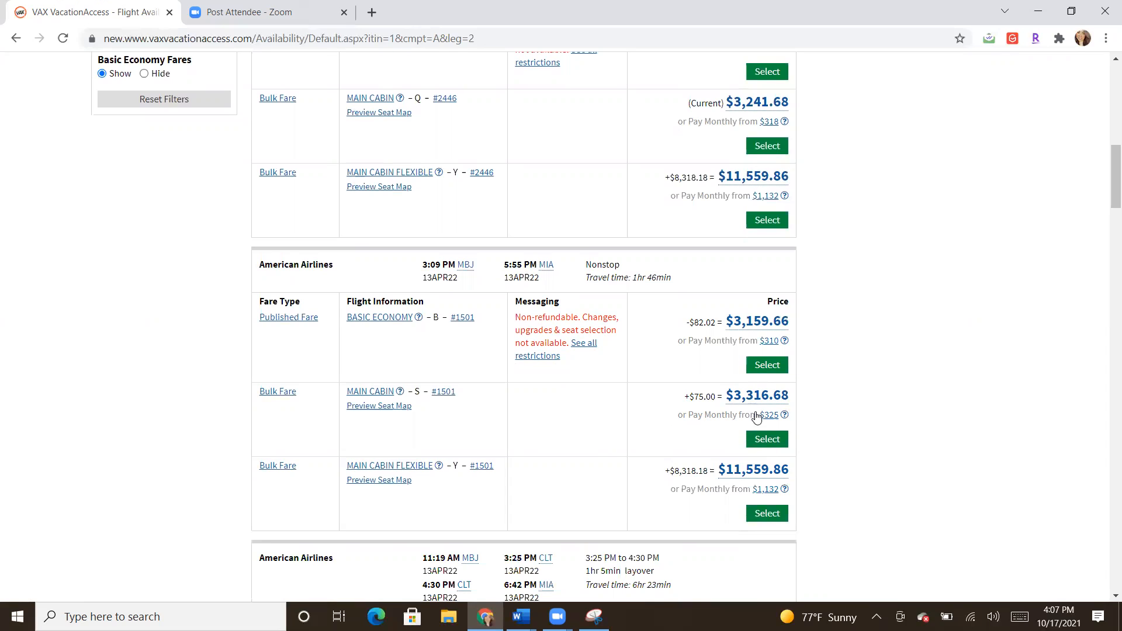
click(753, 444)
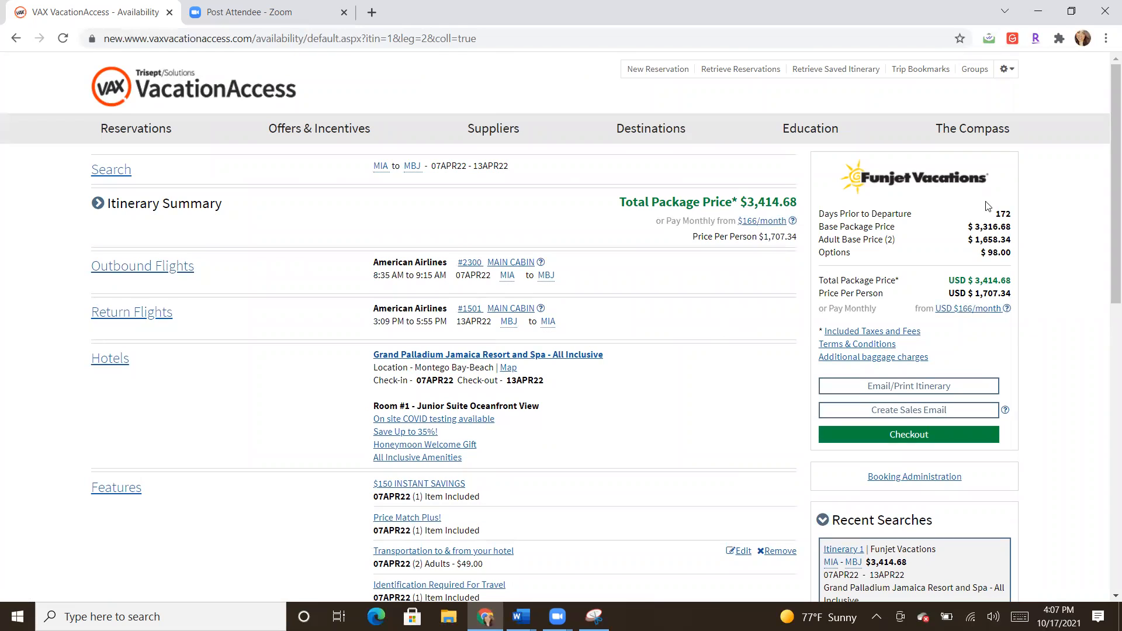
scroll(359, 344, down, 1)
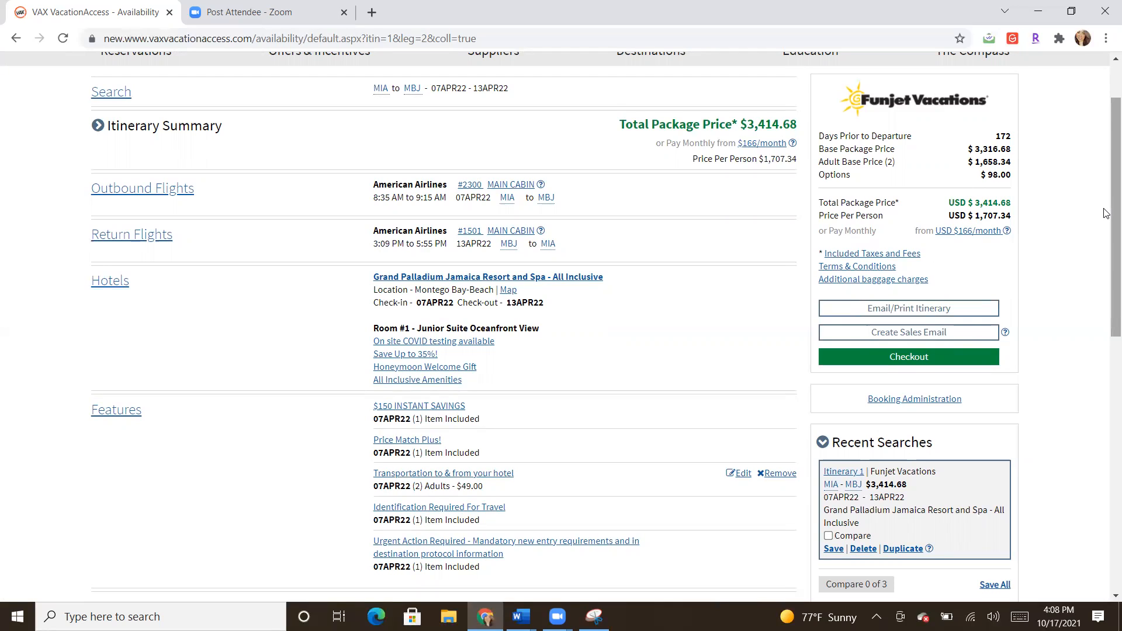
drag(1112, 209, 1112, 240)
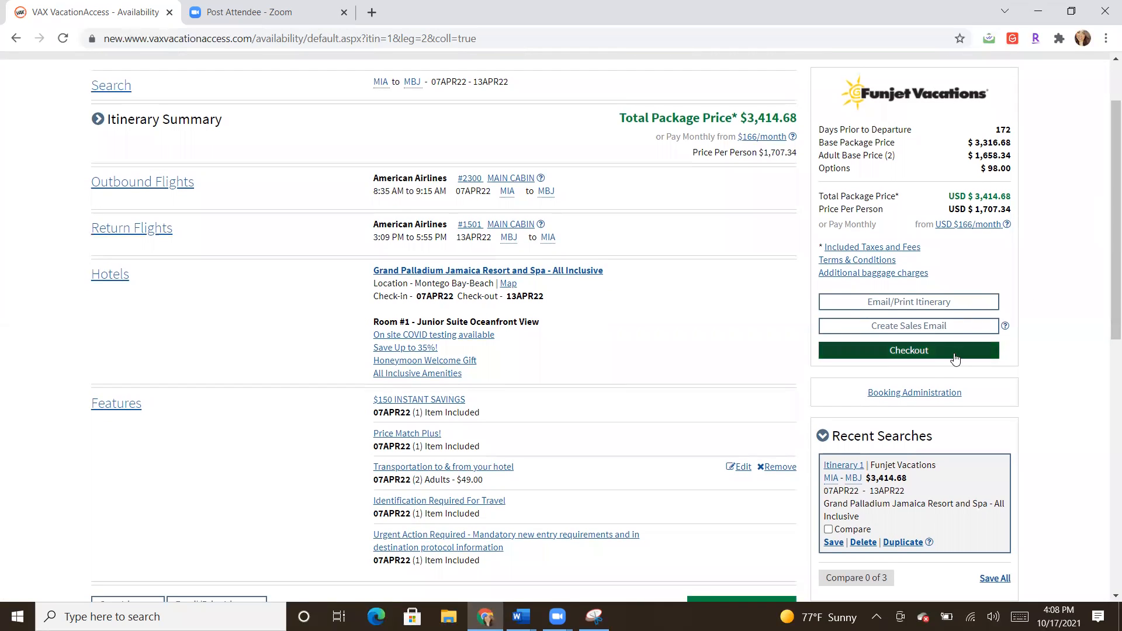
Step: Apply a $100.00 commission increase in Booking Administration, raising the total to $3,514.68
click(935, 394)
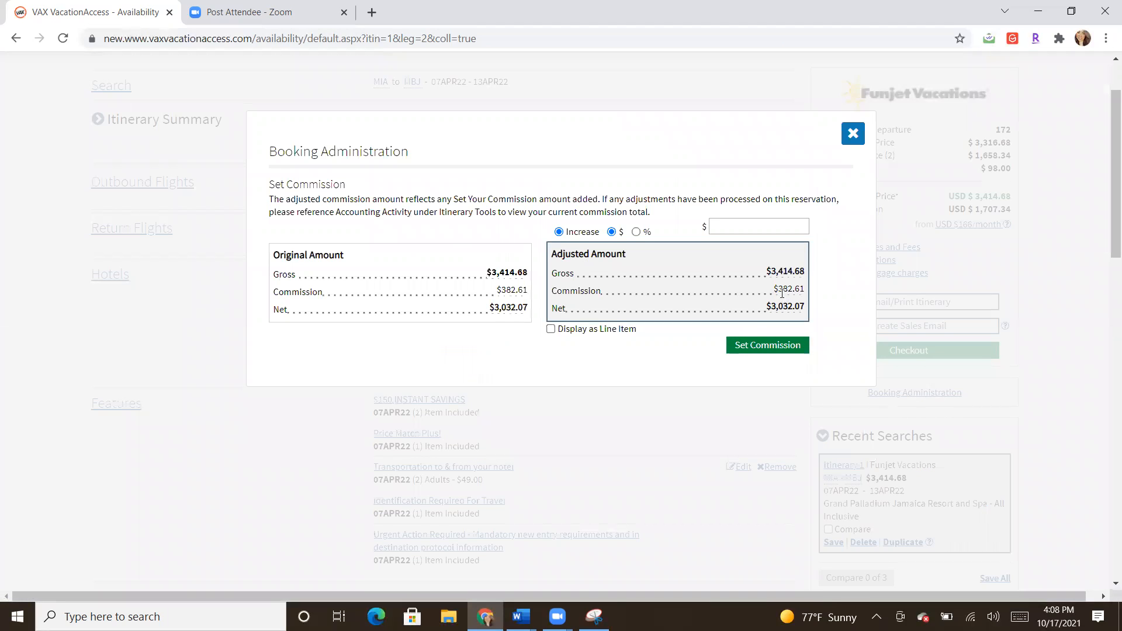
drag(777, 290, 804, 290)
drag(804, 289, 782, 290)
click(762, 294)
click(752, 227)
text(1)
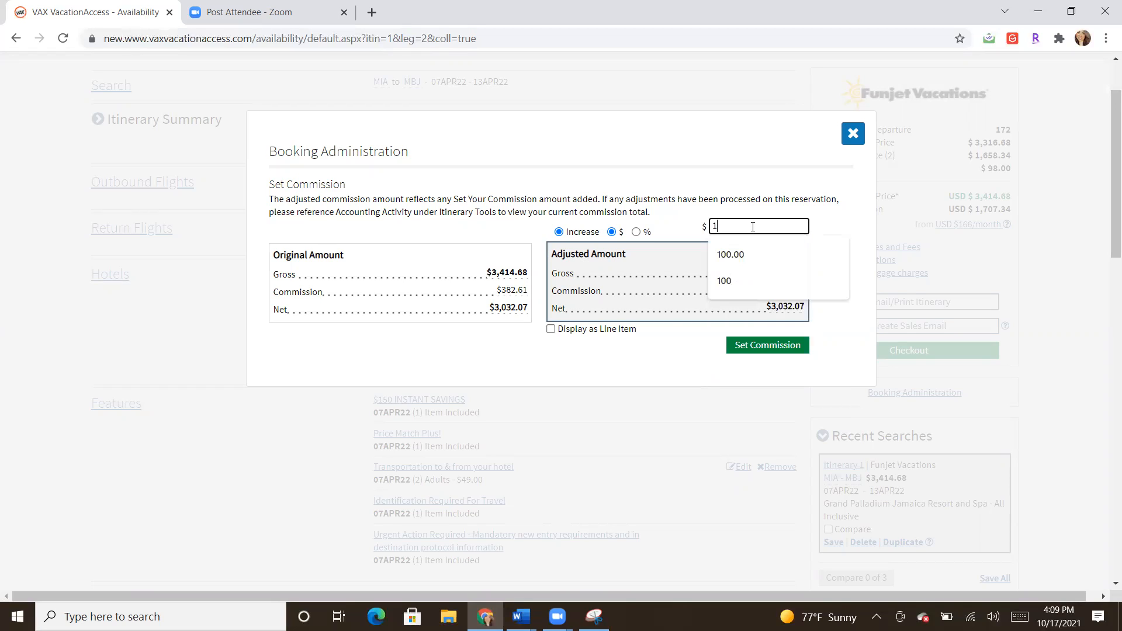
text(00.00)
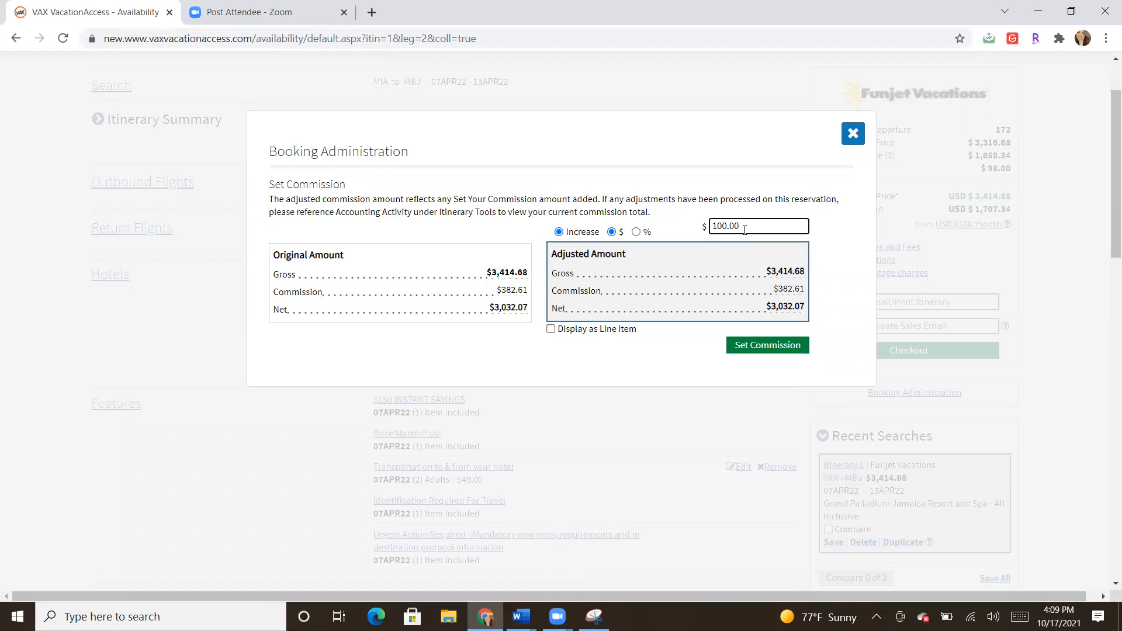
click(752, 348)
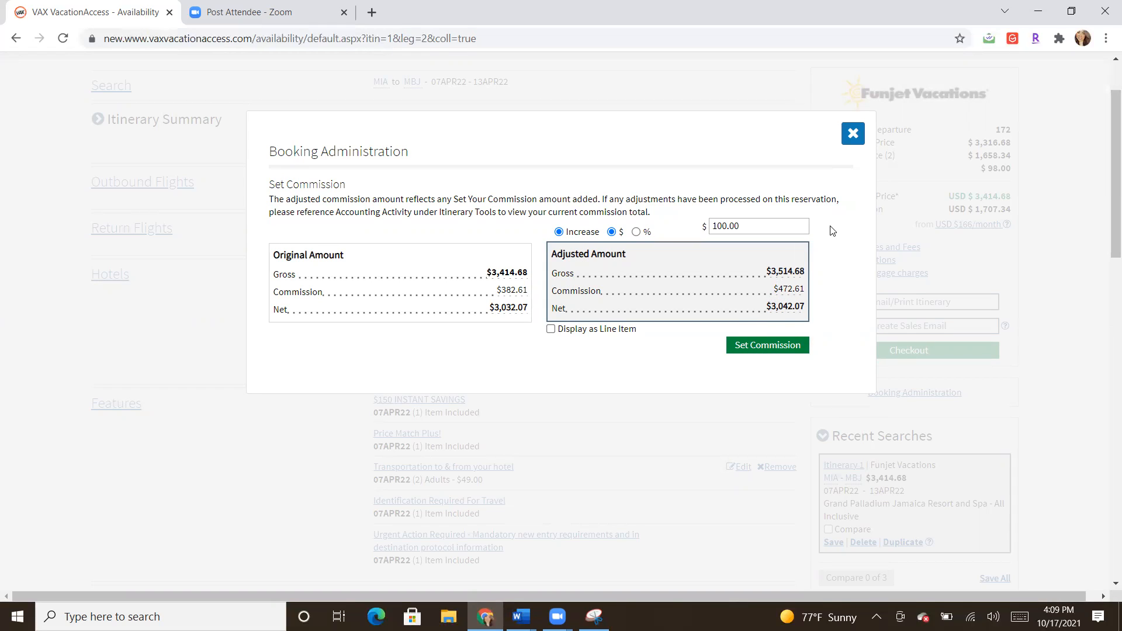
click(849, 144)
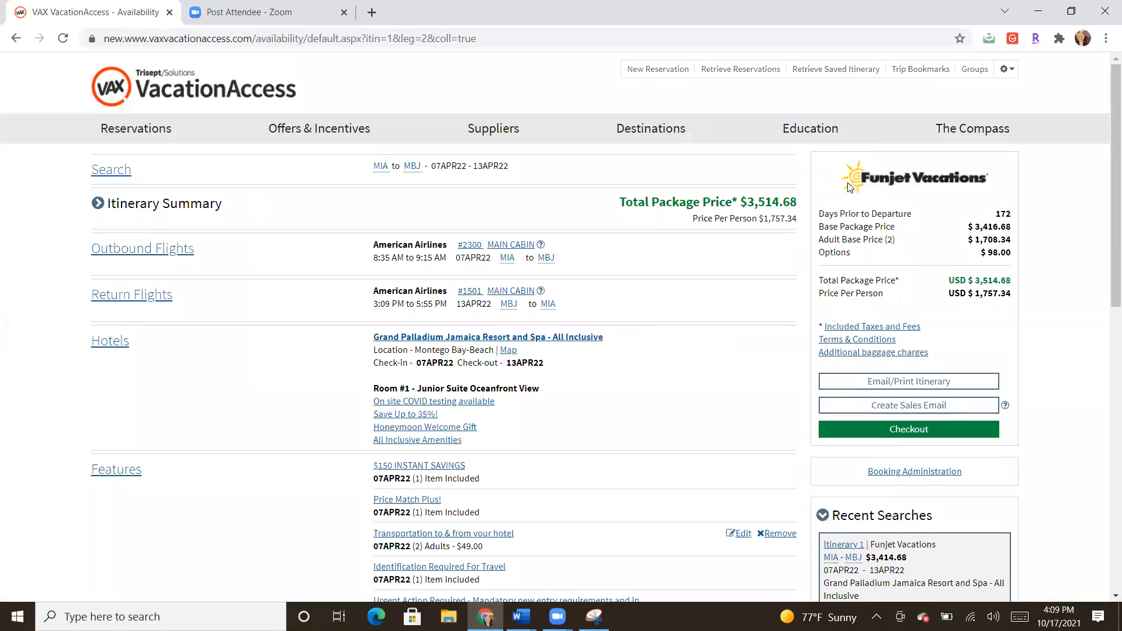
Step: Scroll down and move the package into checkout
scroll(1107, 164, down, 1)
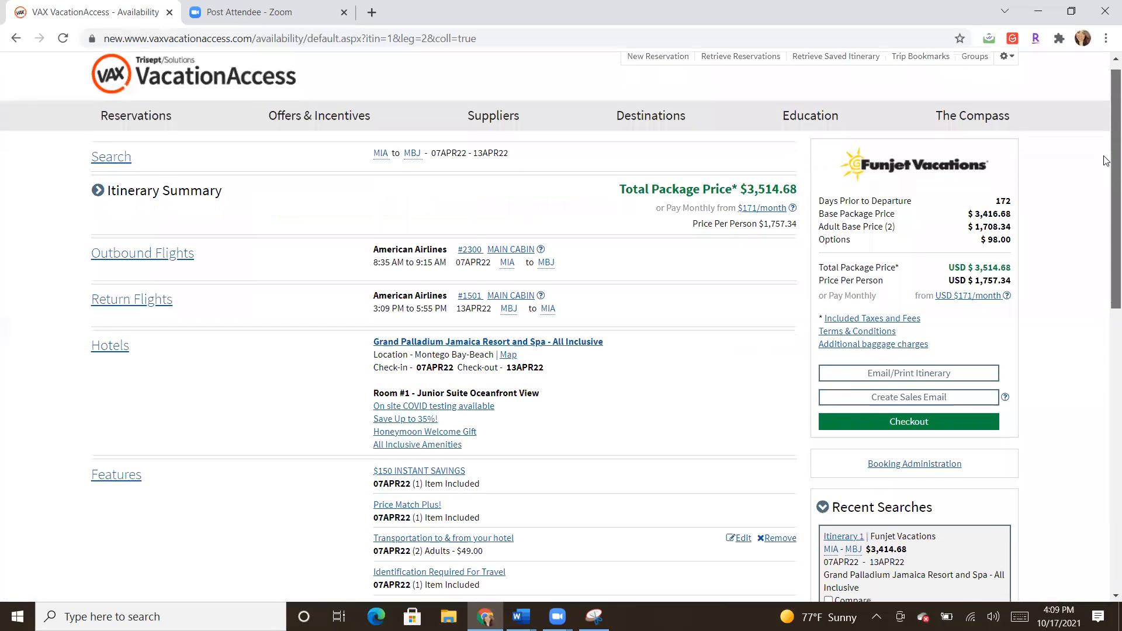
scroll(1106, 176, down, 2)
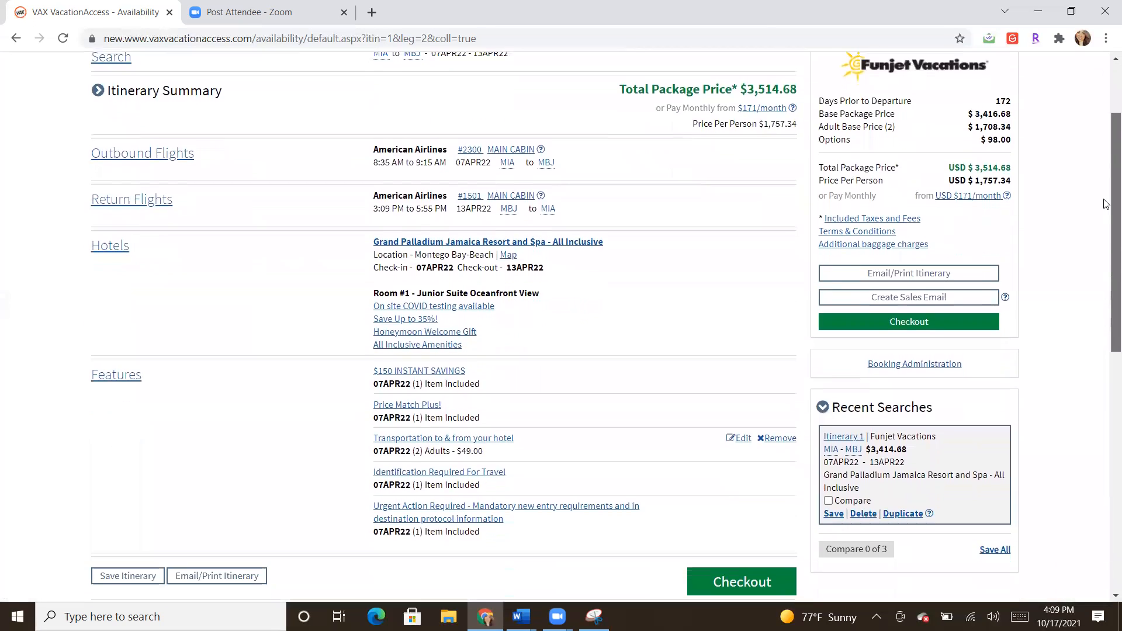
click(915, 326)
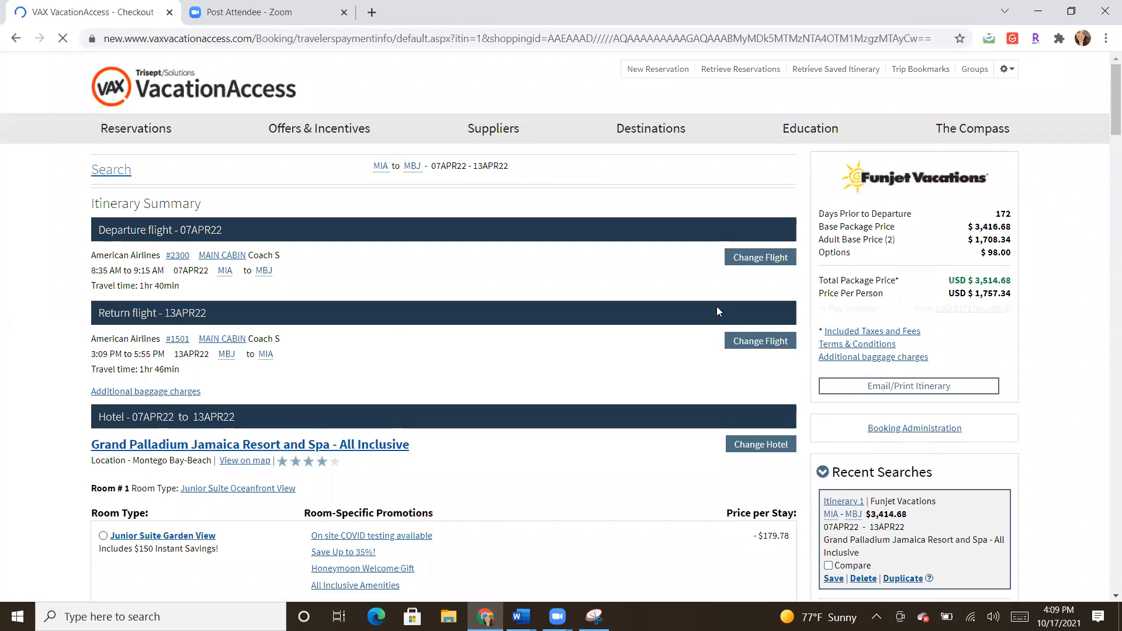
Step: Scroll the checkout page past the rooms and features to the Travel Protection plans
drag(1112, 108, 1104, 126)
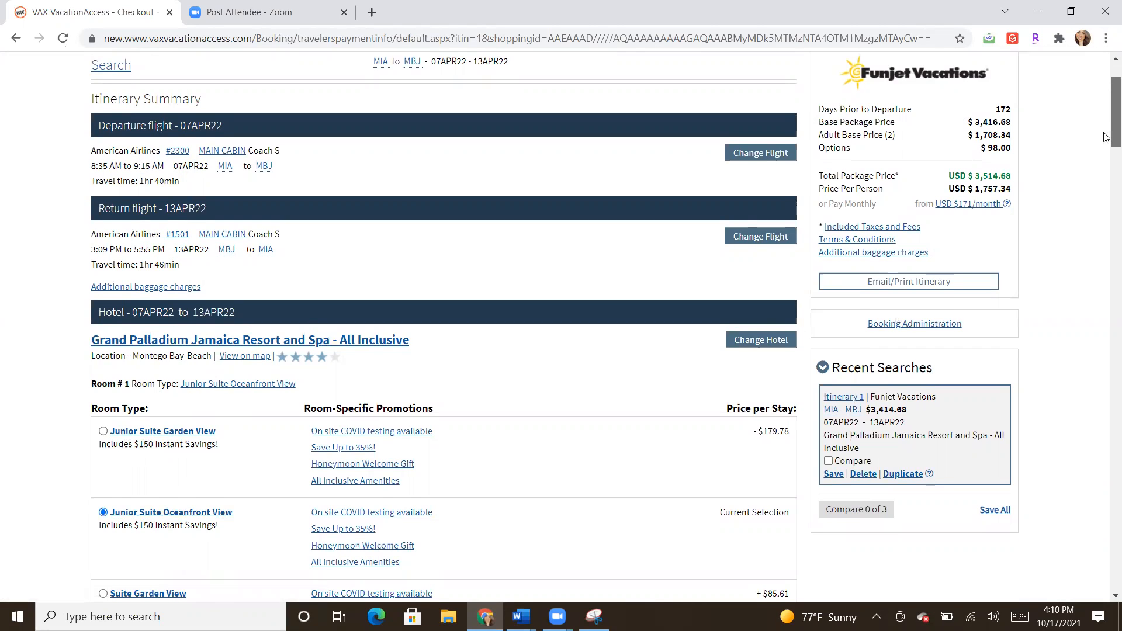
scroll(1106, 146, down, 3)
drag(1106, 144, 1106, 202)
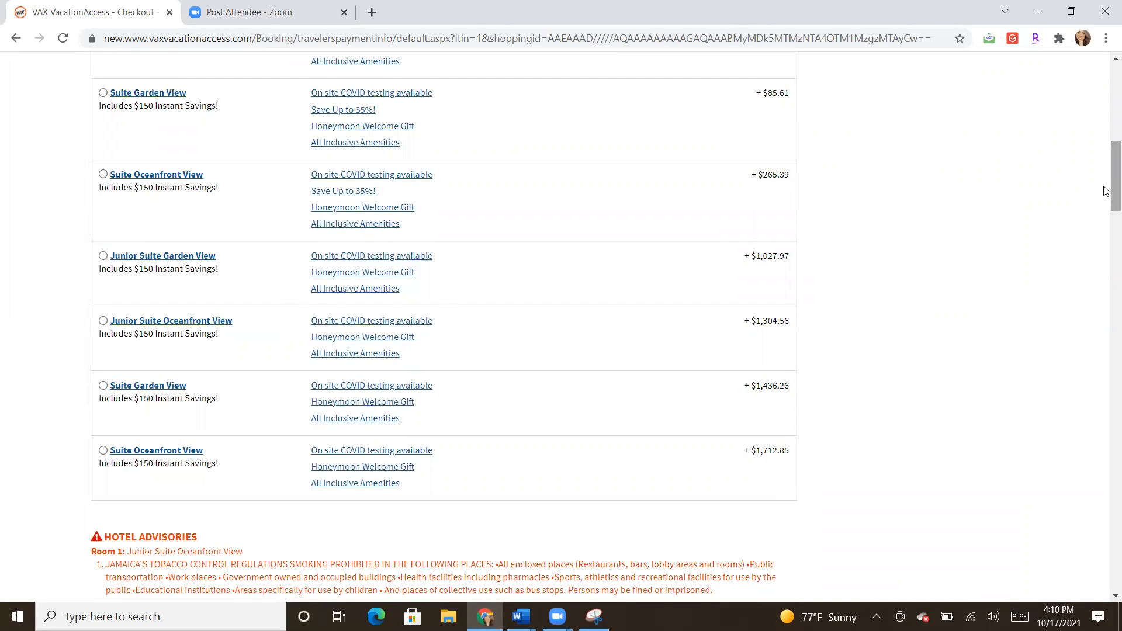
scroll(1107, 191, down, 4)
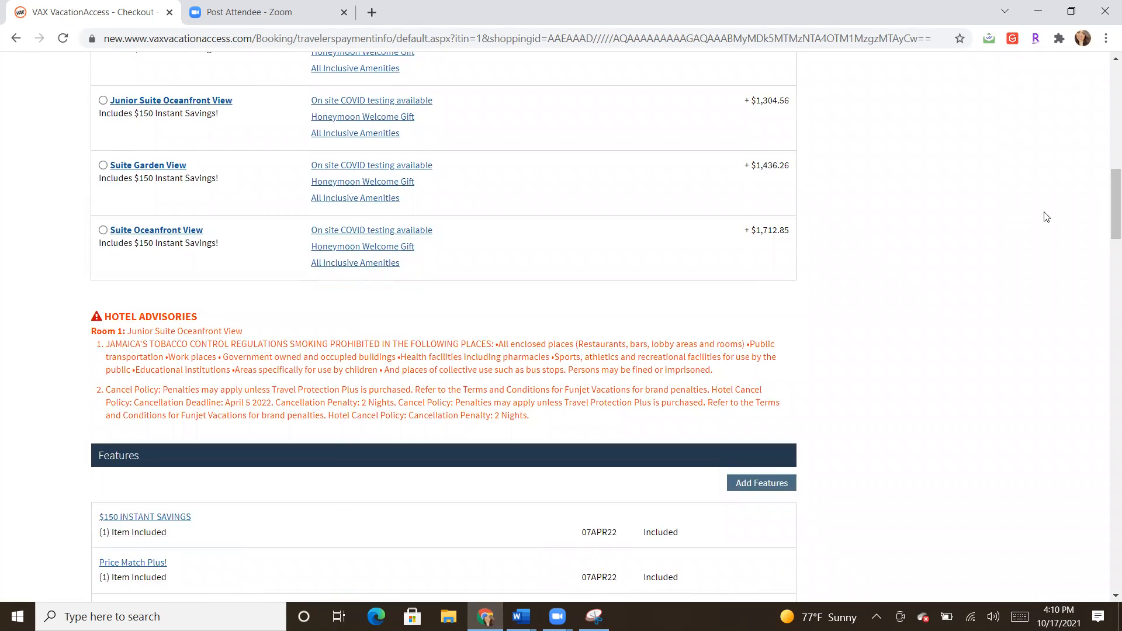
drag(1106, 233, 1106, 318)
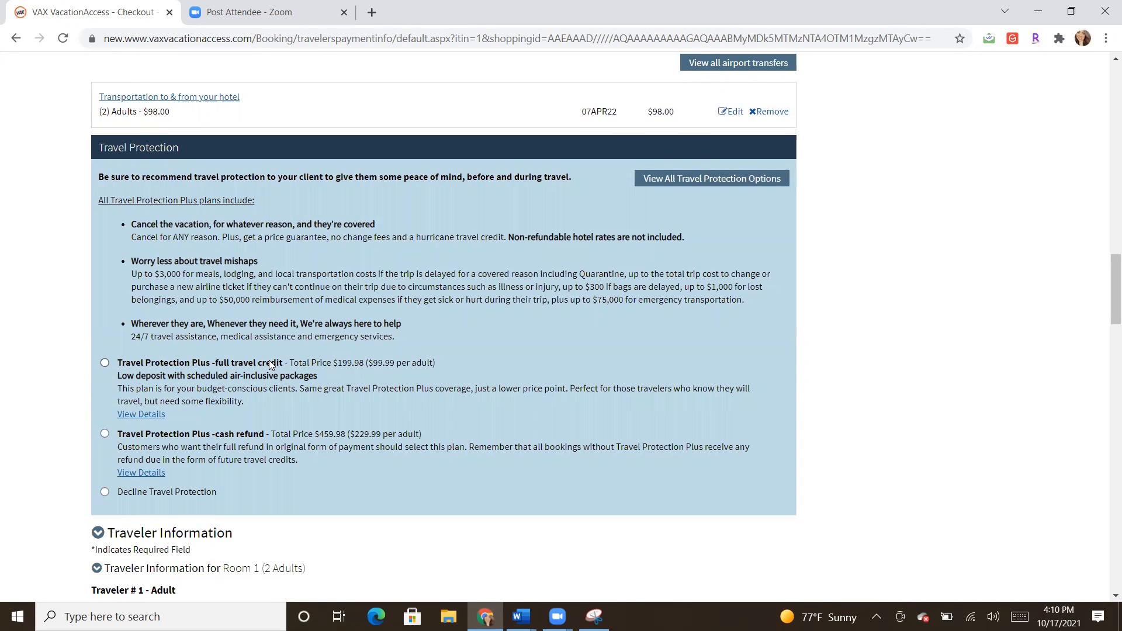
Step: Select Travel Protection Plus full travel credit ($199.98), bringing the total to USD $3,714.66
drag(333, 364, 372, 366)
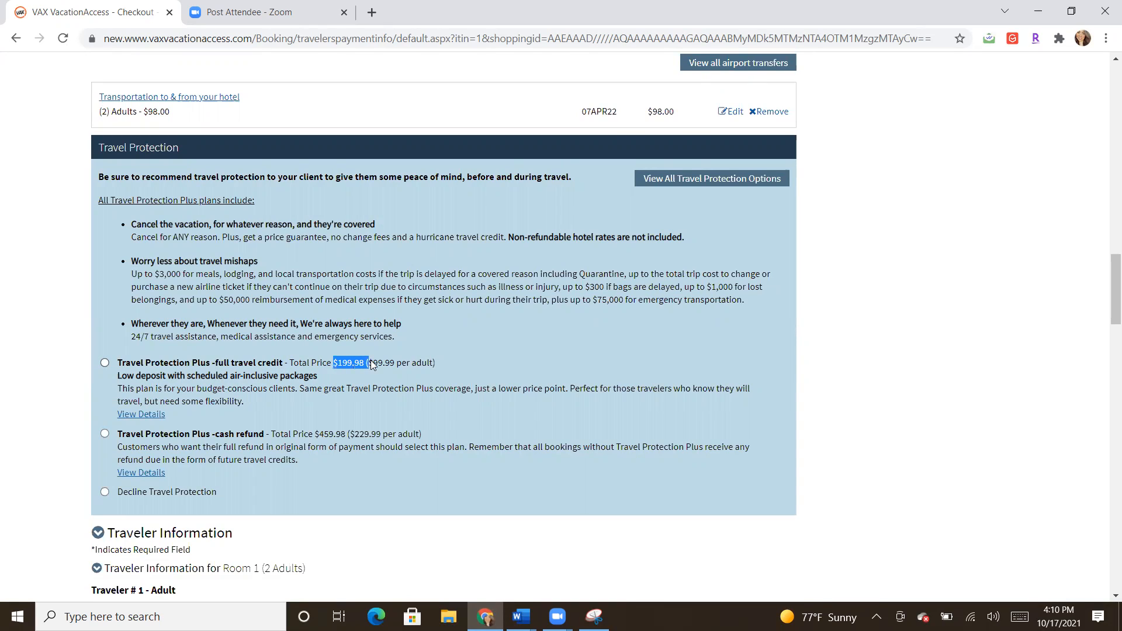
click(345, 376)
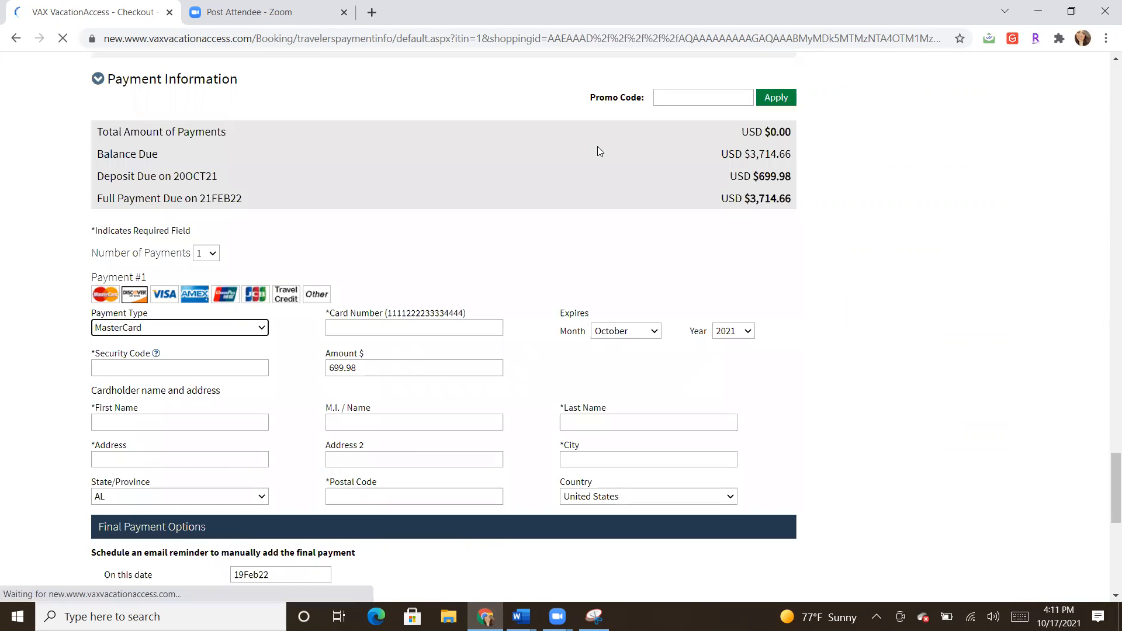
click(1106, 100)
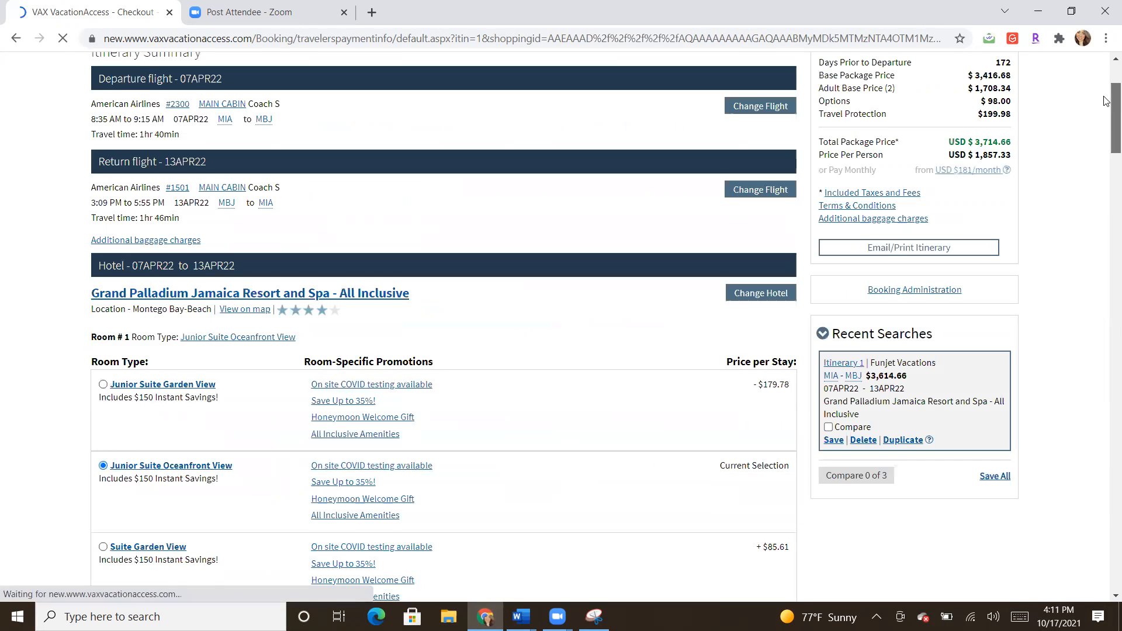
drag(1106, 100, 1106, 273)
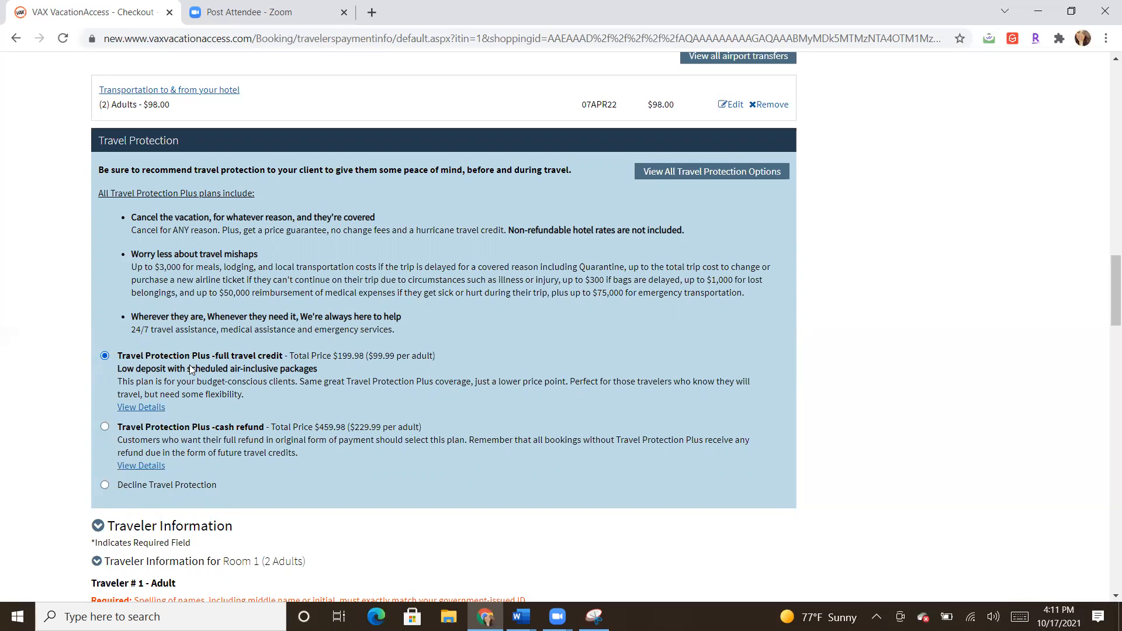
drag(1105, 308, 1105, 191)
scroll(921, 304, up, 10)
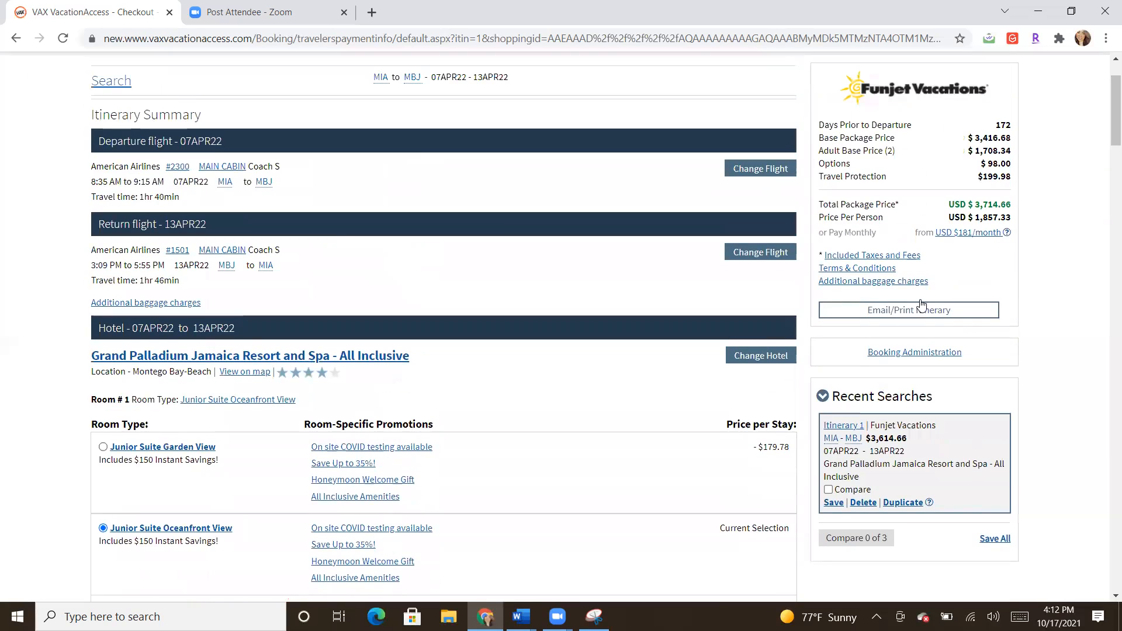
click(899, 351)
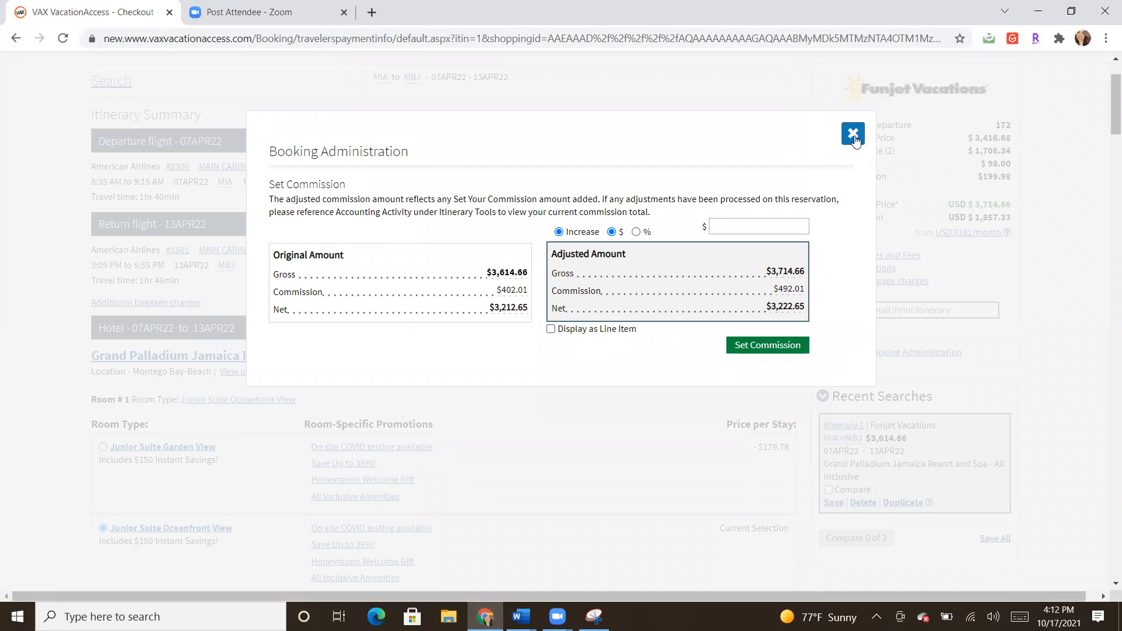
click(853, 134)
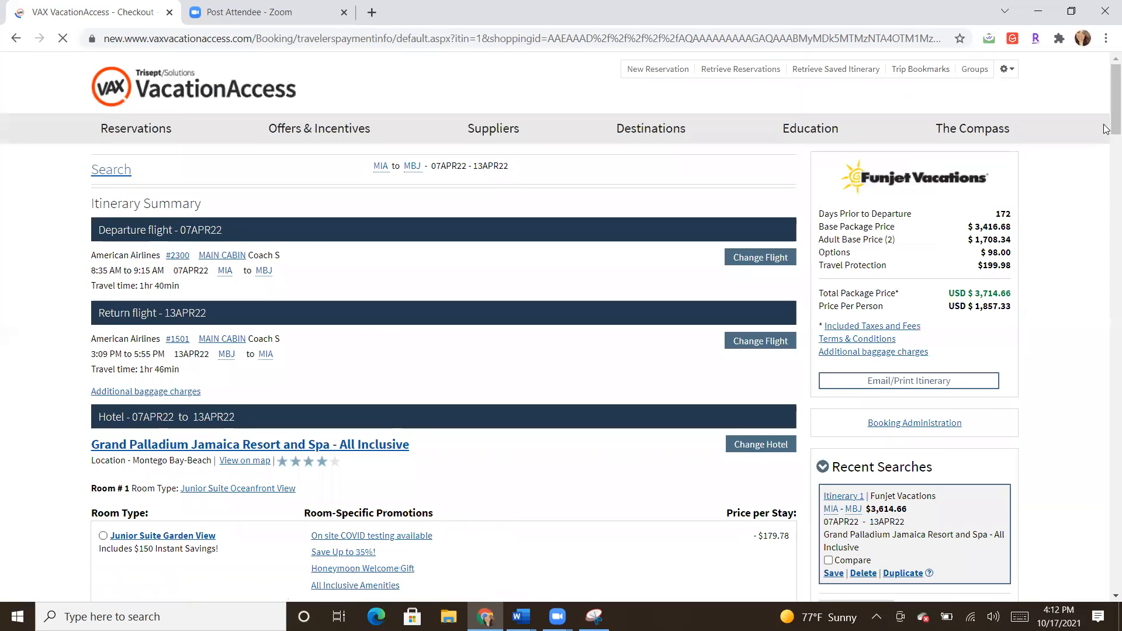
mouse_move(1106, 104)
mouse_down()
mouse_move(1106, 292)
mouse_move(1106, 94)
mouse_up()
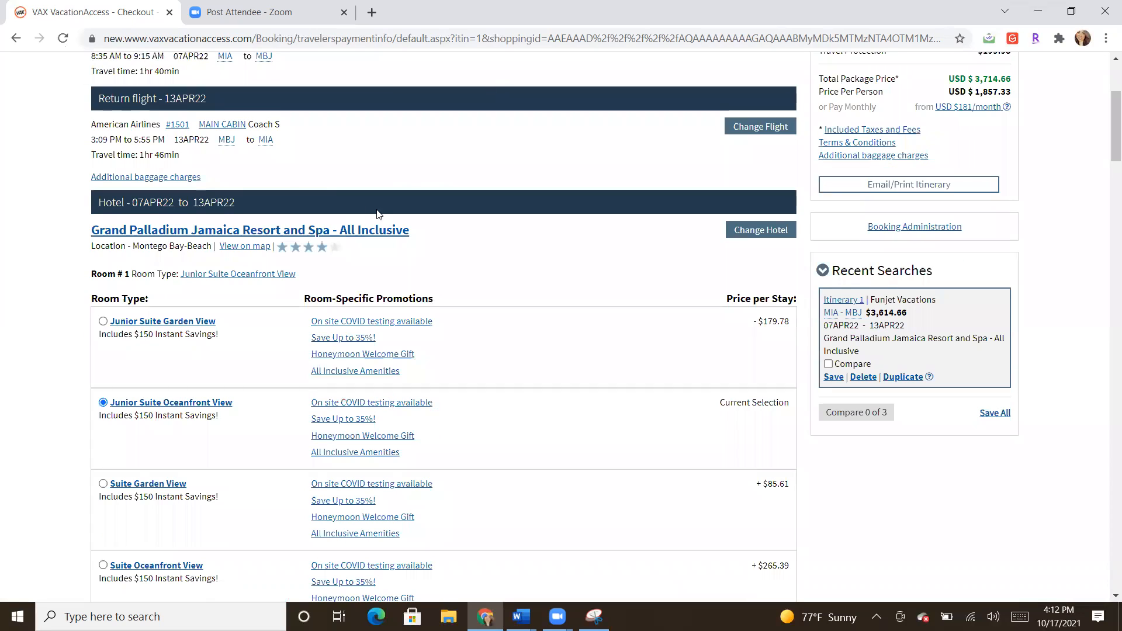
drag(1106, 136, 1106, 312)
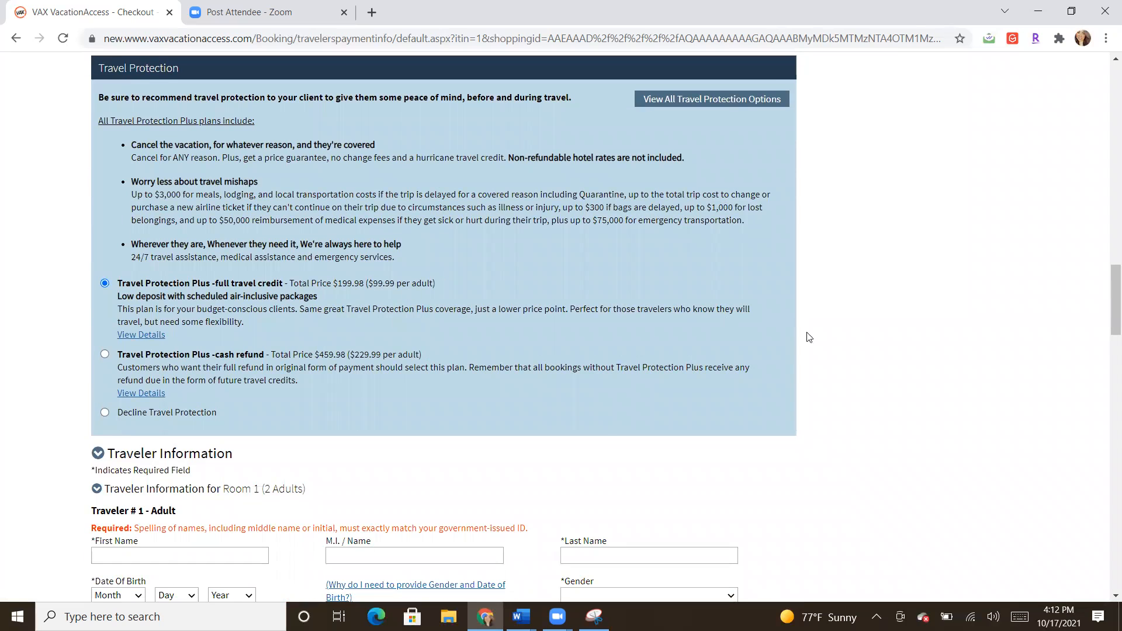
drag(1107, 305, 1106, 344)
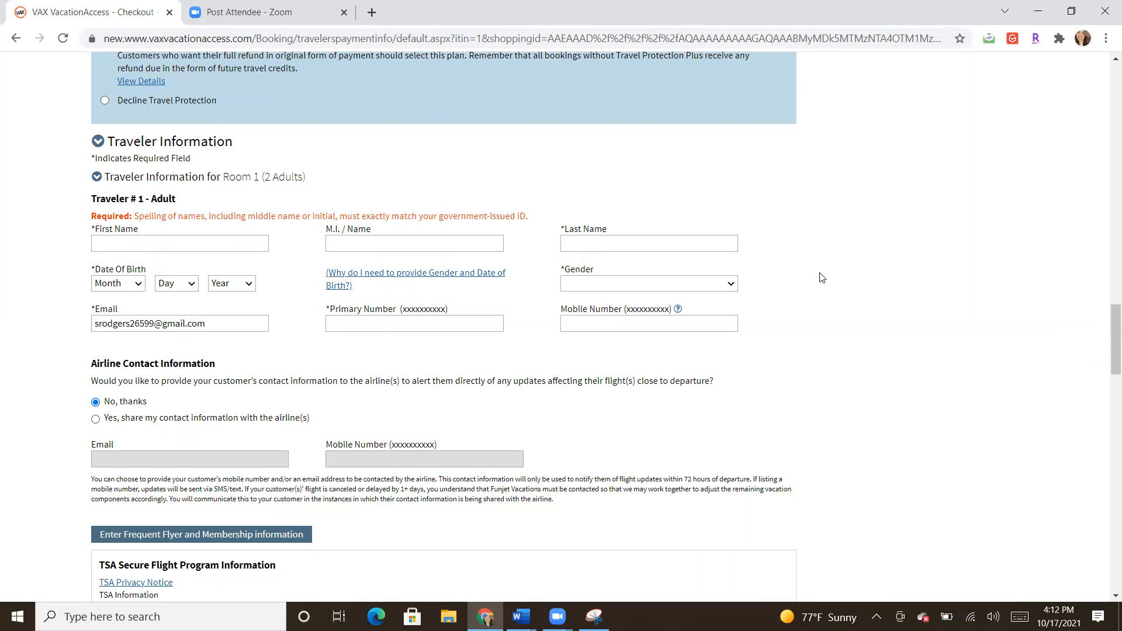
drag(1107, 344, 1107, 402)
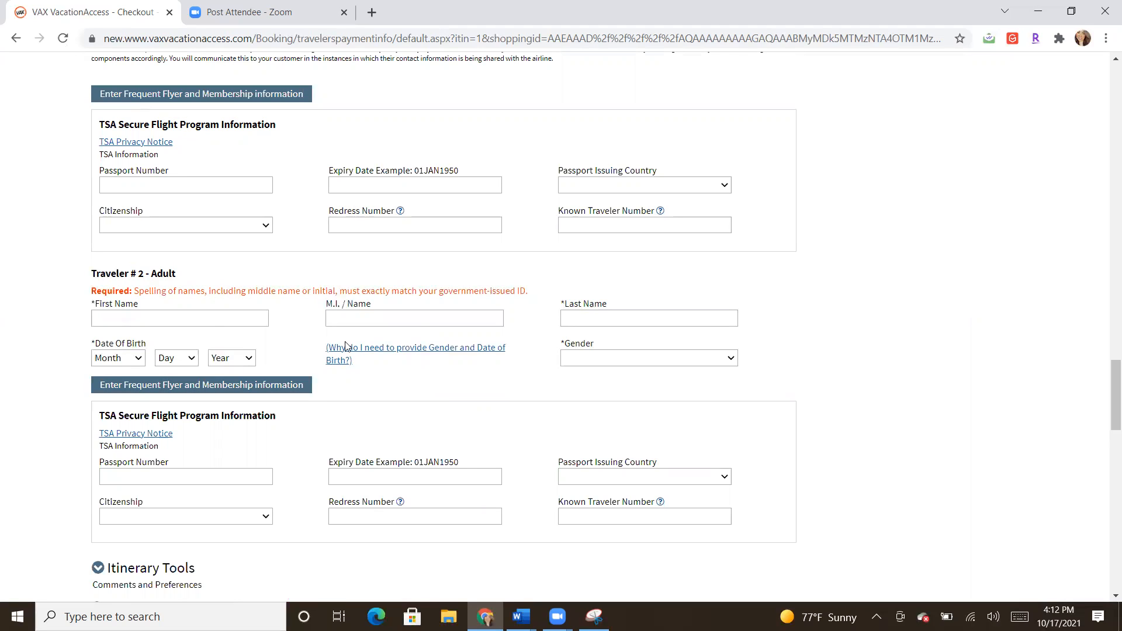
drag(1107, 402, 1103, 349)
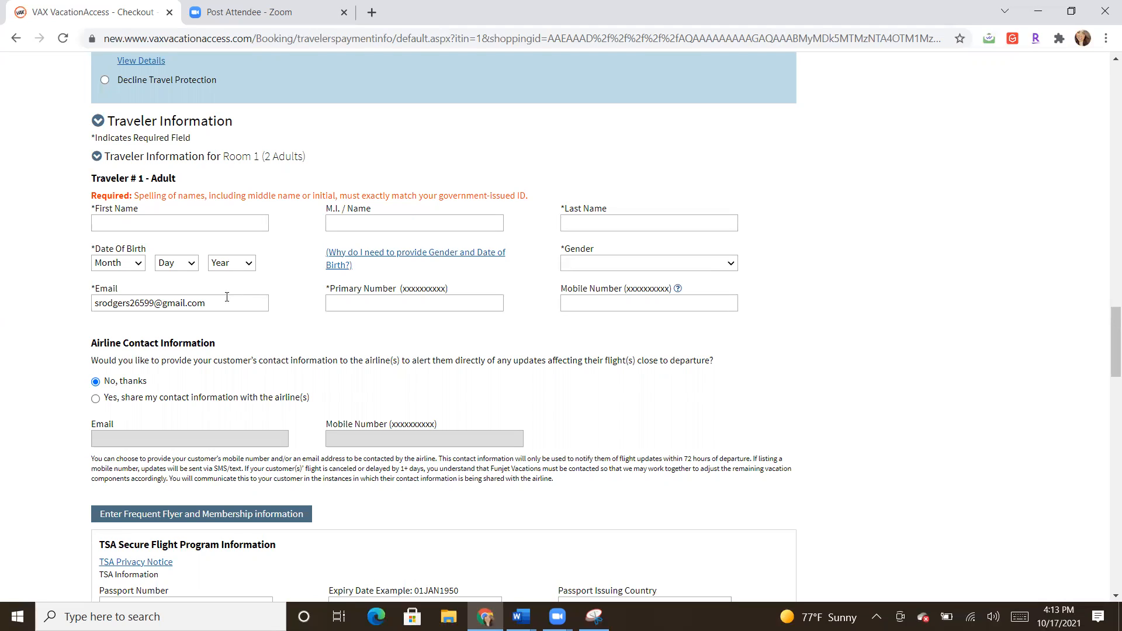
drag(227, 299, 82, 299)
click(358, 337)
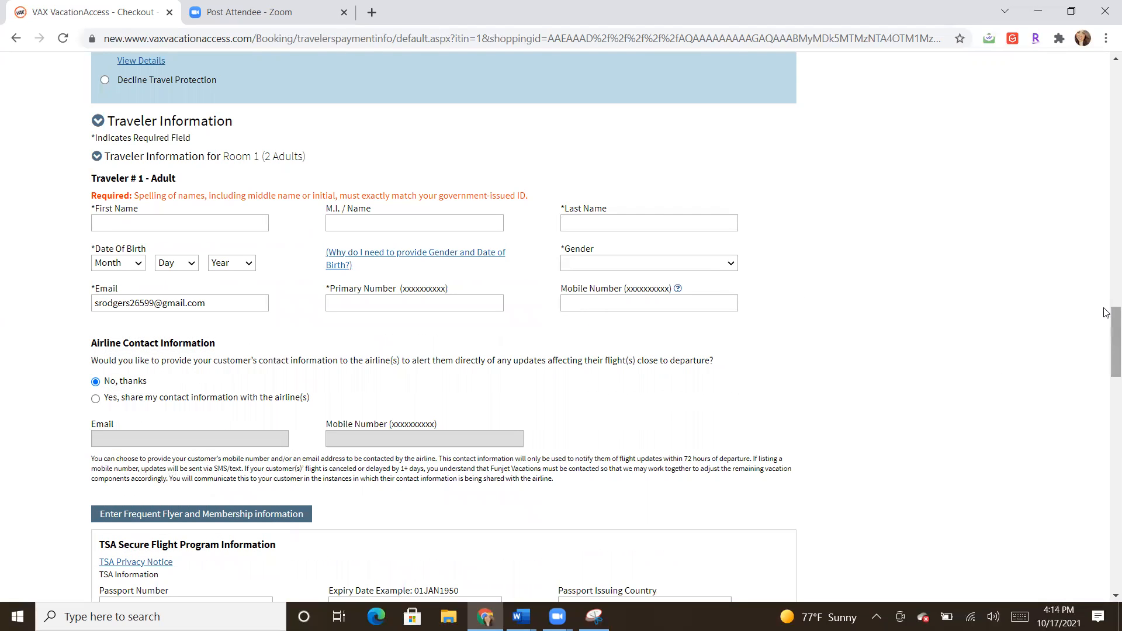
drag(1107, 317, 1107, 428)
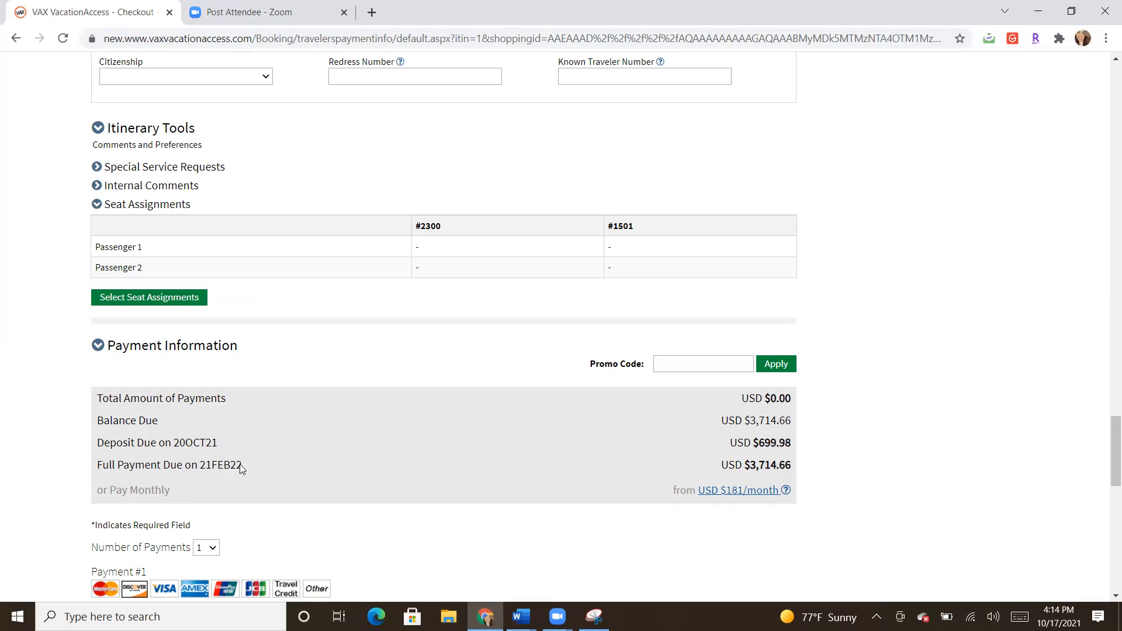
drag(198, 464, 243, 465)
click(288, 466)
drag(1107, 431, 1106, 488)
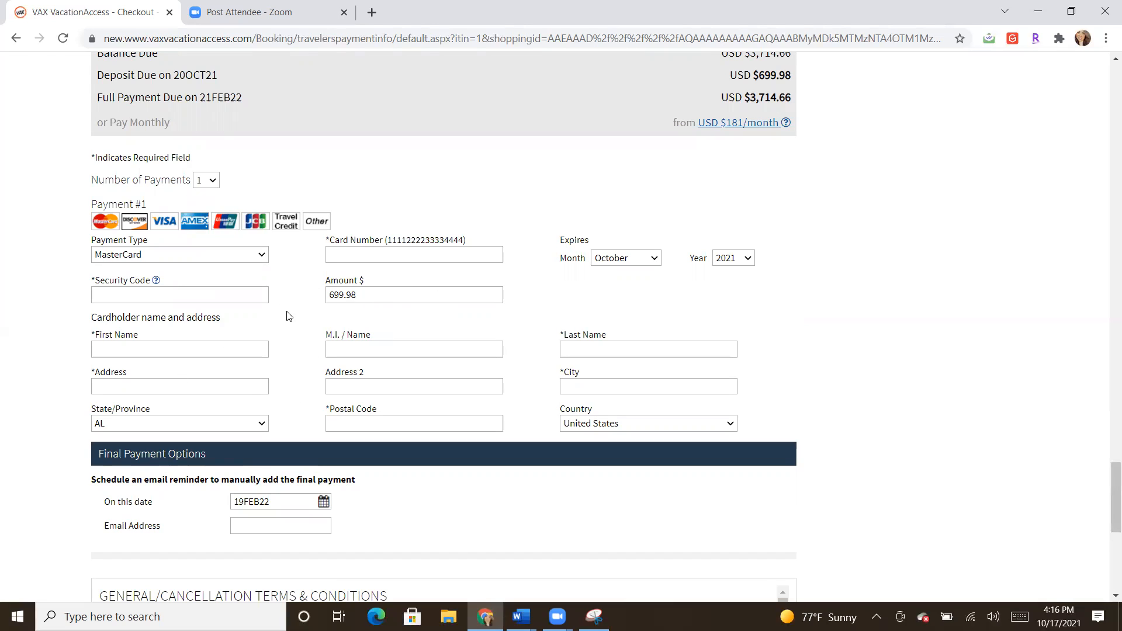
drag(358, 296, 327, 300)
click(343, 327)
drag(1105, 515, 1107, 561)
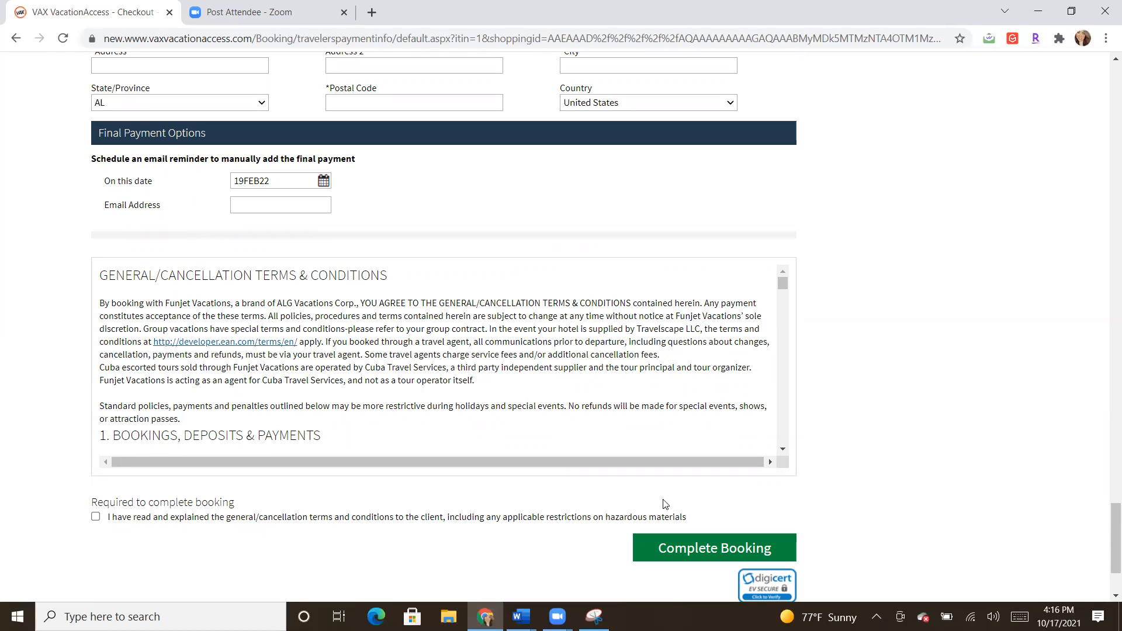
Step: Attempt Complete Booking, which fails on the missing first name, then scroll back up
click(672, 553)
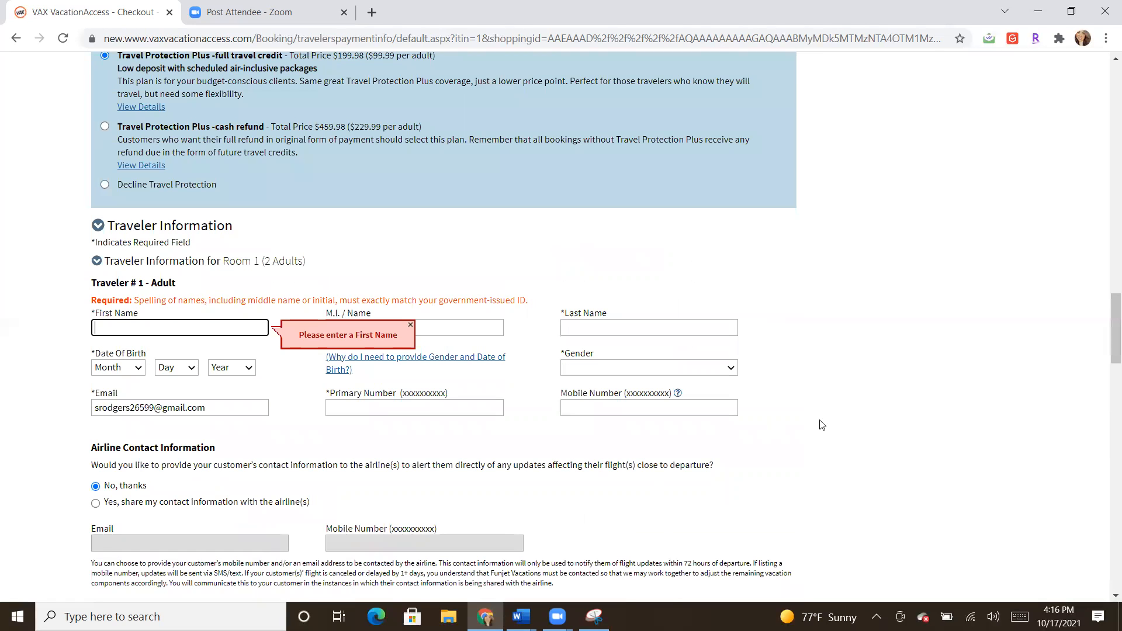
click(1017, 437)
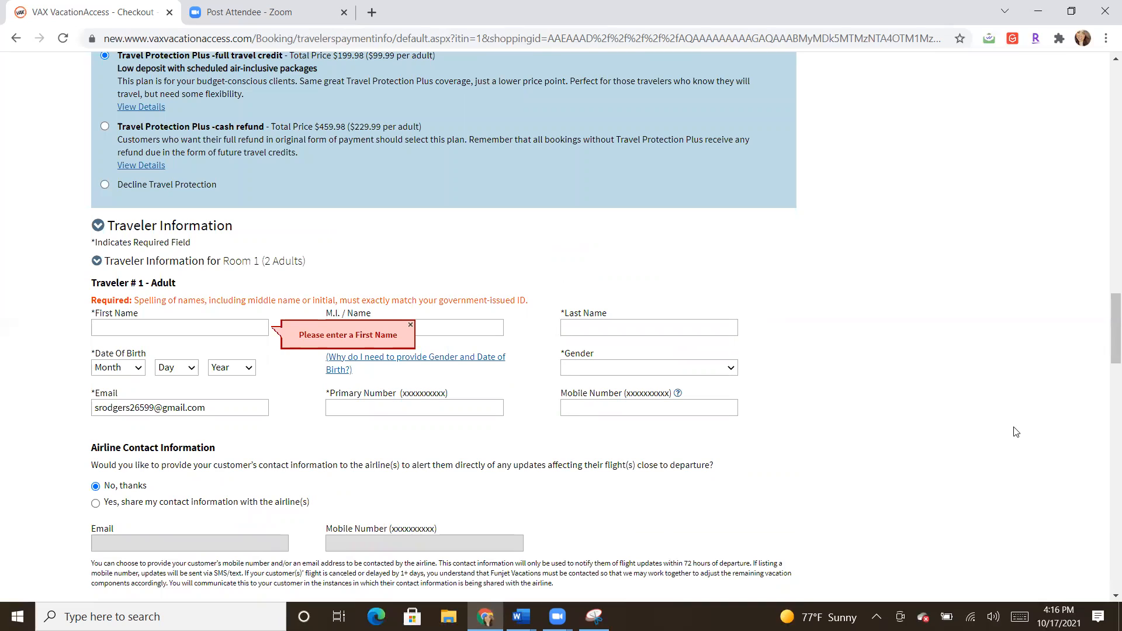
drag(1107, 353, 1107, 110)
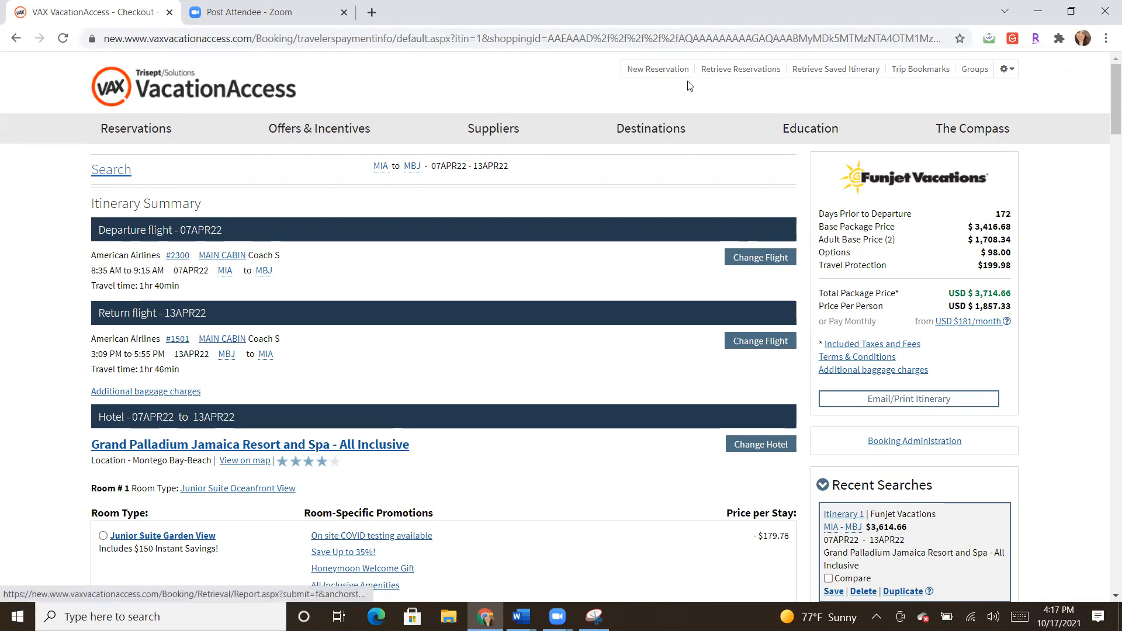
Step: Go to the Retrieve Reservations page from the top header
click(734, 73)
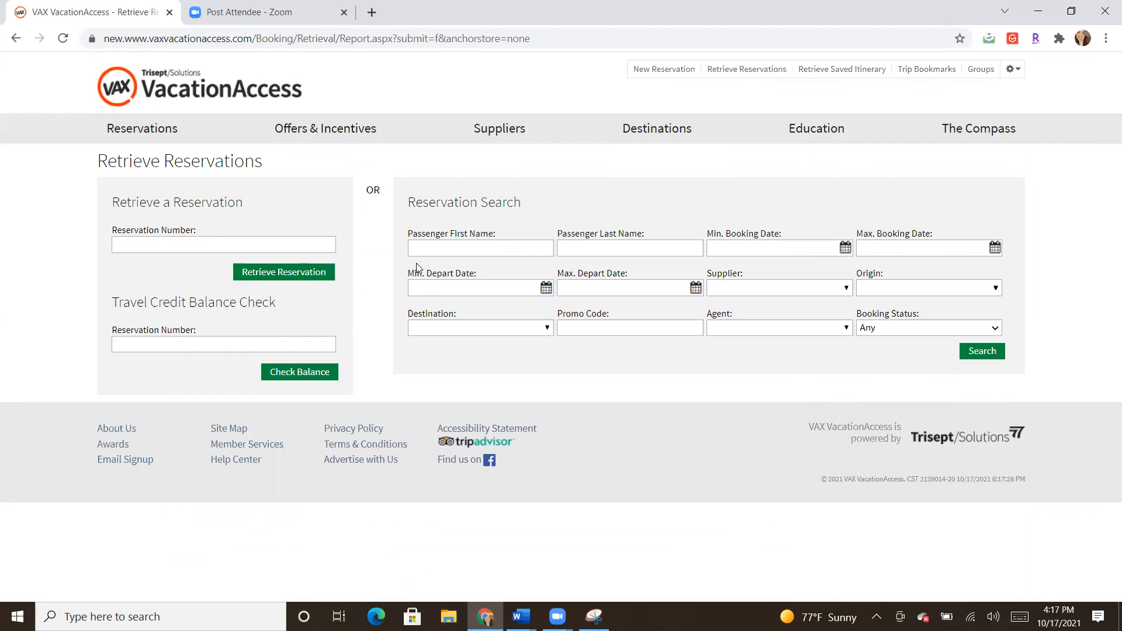
Step: Search reservations using the autofilled client name and the agent's number
click(430, 253)
click(439, 315)
click(749, 328)
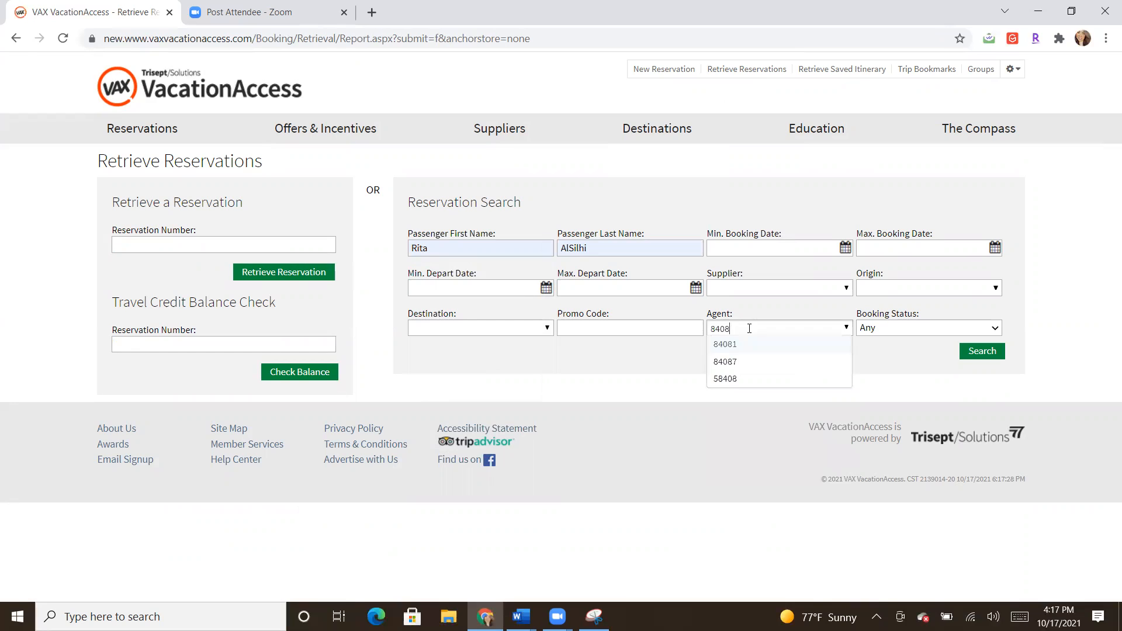
click(746, 344)
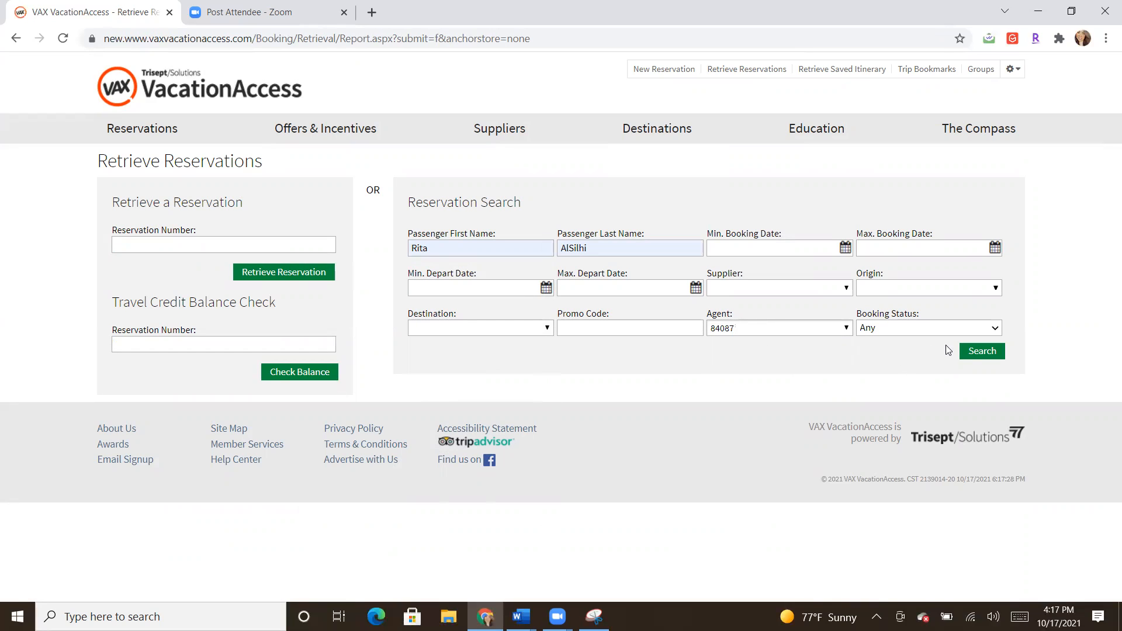
click(974, 353)
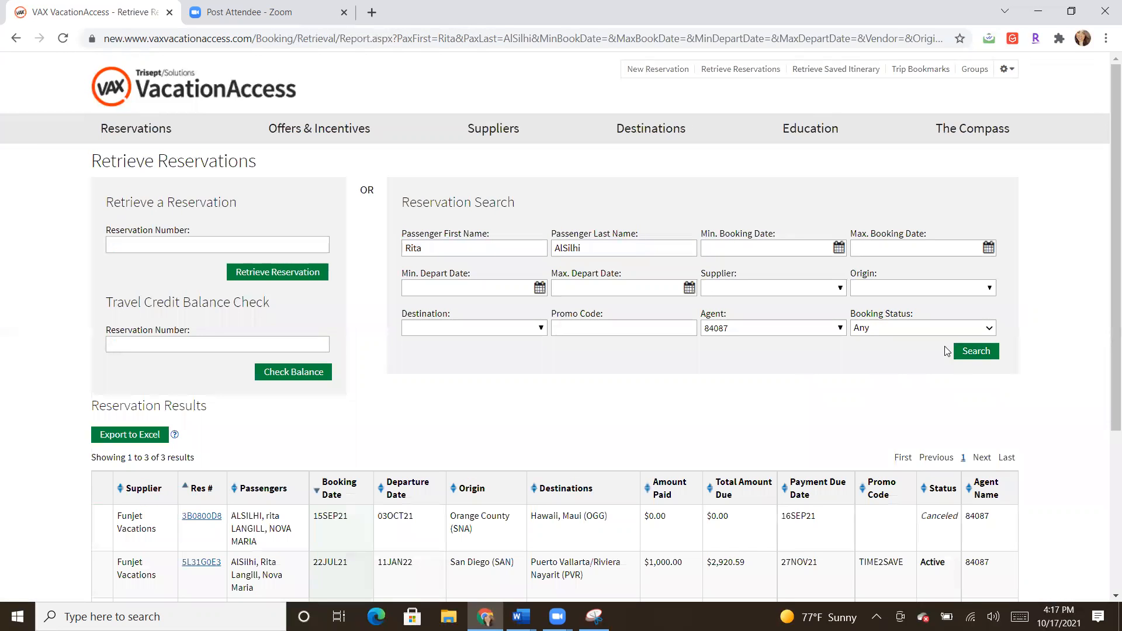
Step: Scroll the results and highlight row 2's Amount Paid and Total Amount Due values
drag(1112, 303, 1110, 384)
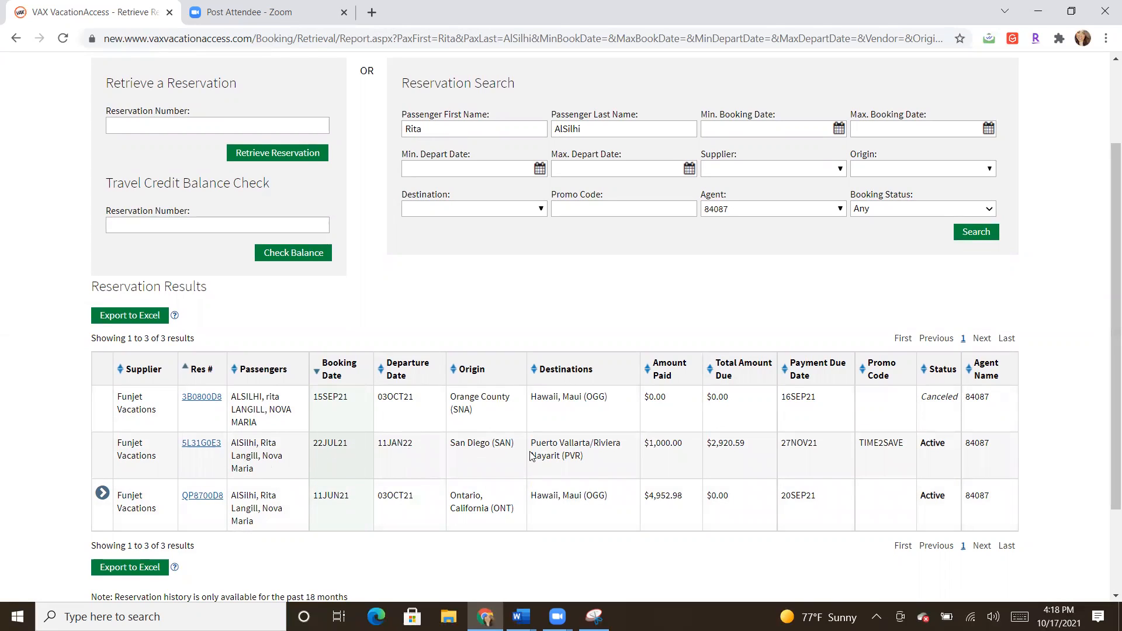
drag(683, 443, 640, 443)
drag(746, 443, 728, 443)
Step: Open the row 2 Puerto Vallarta reservation and scroll down to Itinerary Tools
click(193, 446)
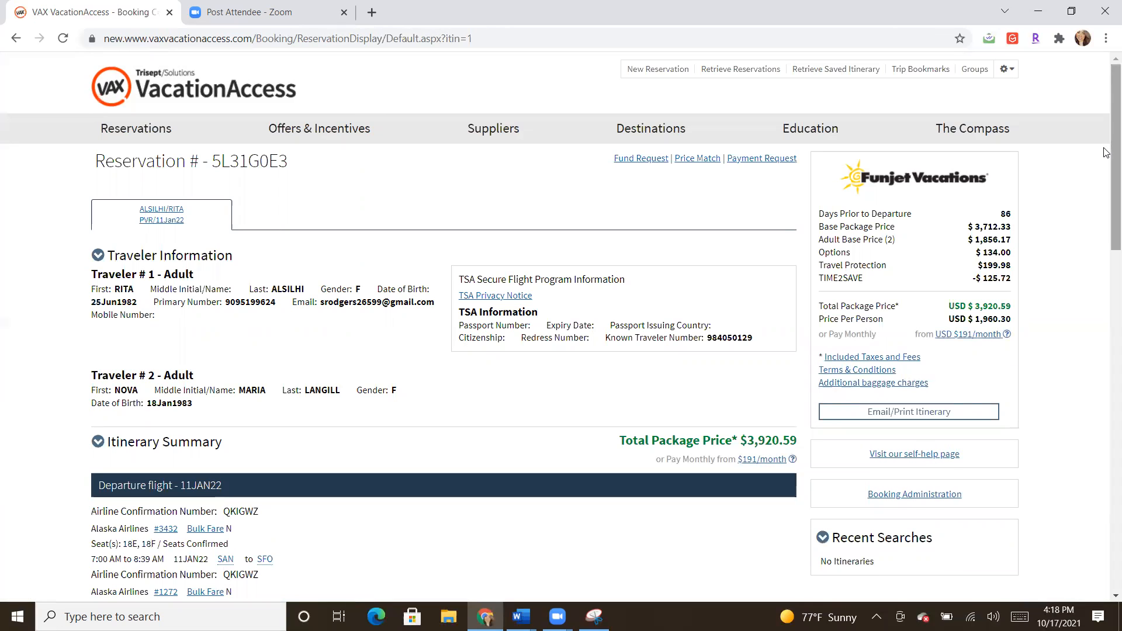
scroll(1106, 176, down, 2)
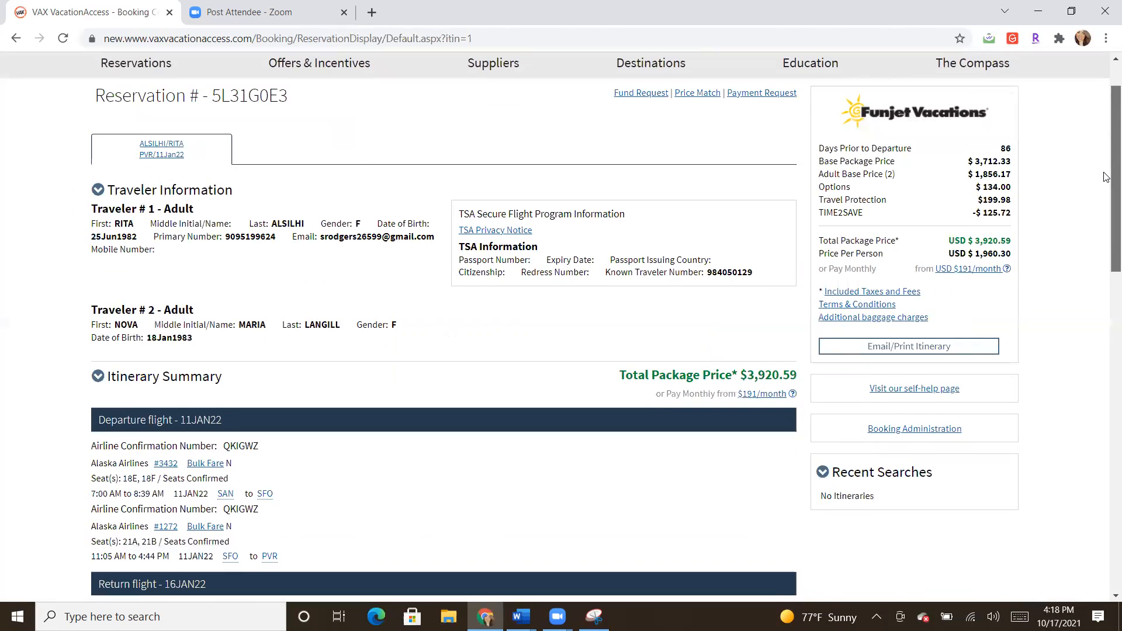
drag(1107, 210, 1105, 508)
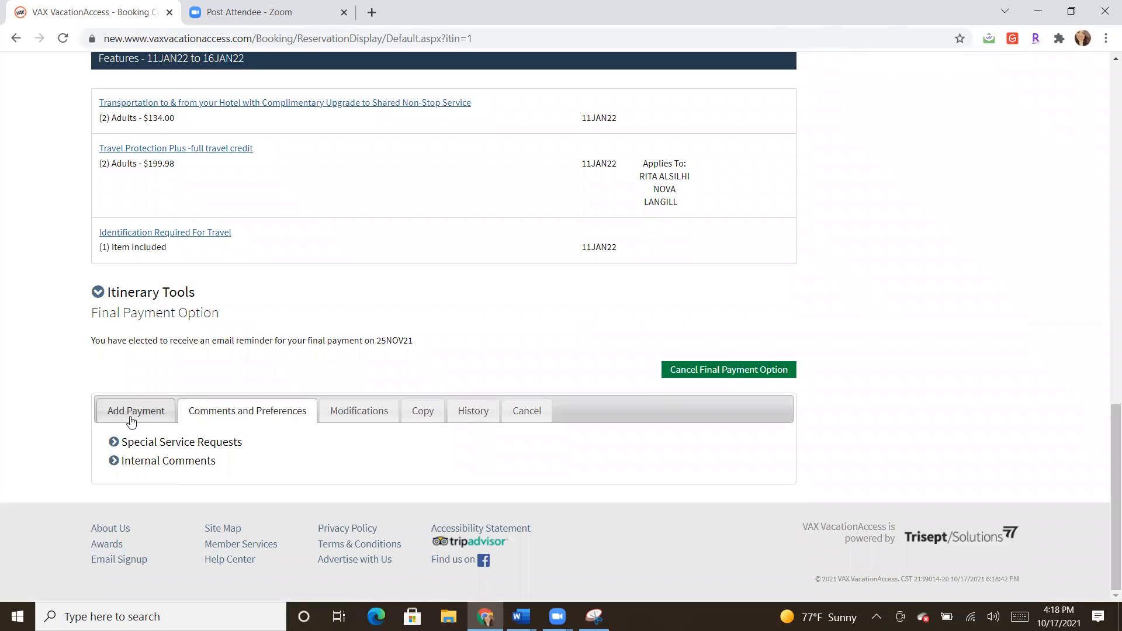
Step: Open the Add Payment form and replace the 2,920.59 amount with 500.00
click(165, 416)
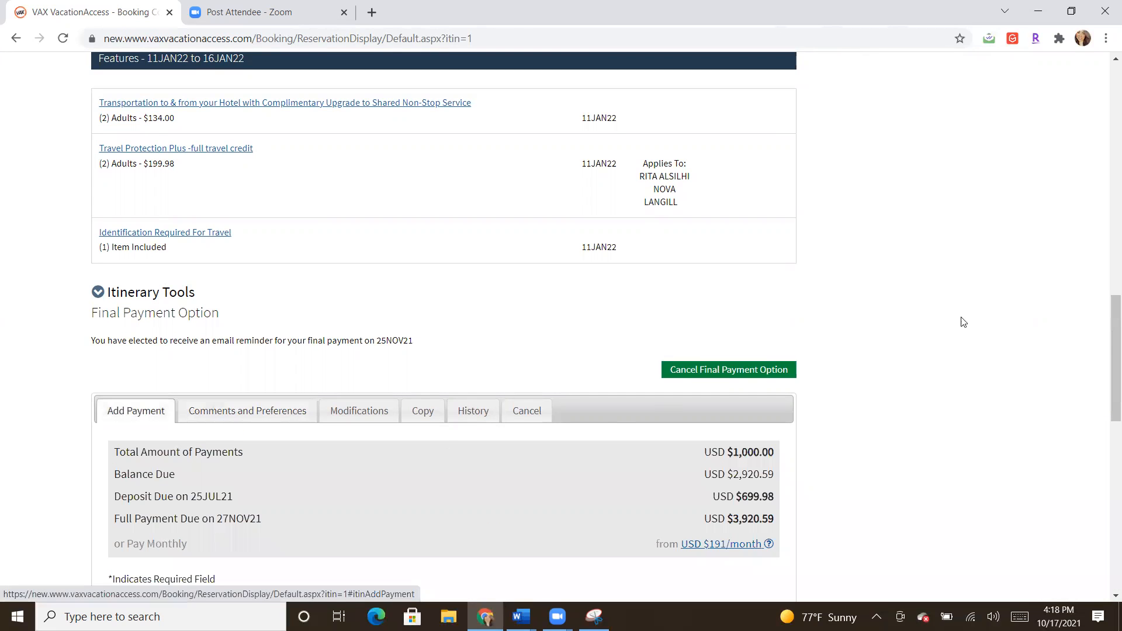
drag(1106, 346, 1099, 443)
drag(486, 328, 366, 324)
text(50)
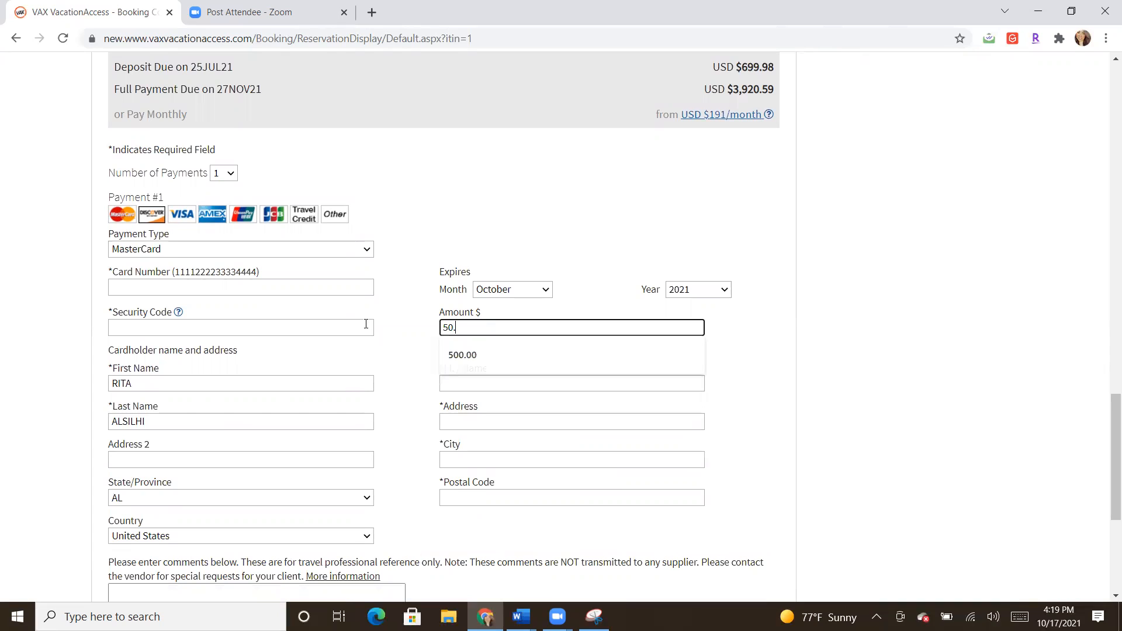
text(0.00)
click(409, 326)
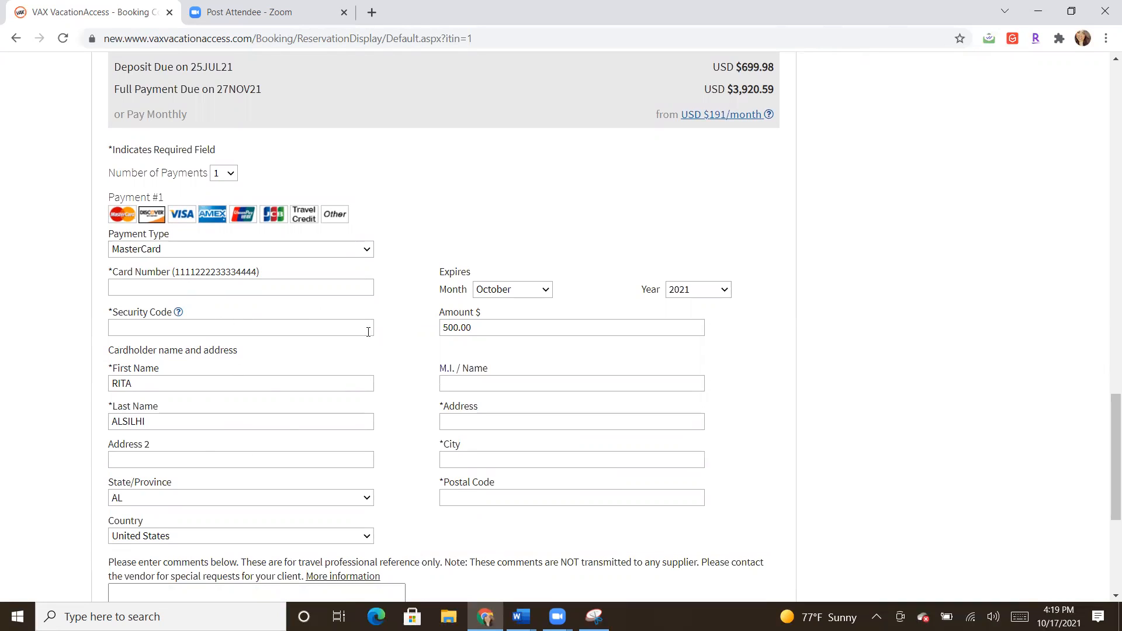
Step: Scroll down and highlight the balance and payment due amounts
scroll(1111, 418, down, 5)
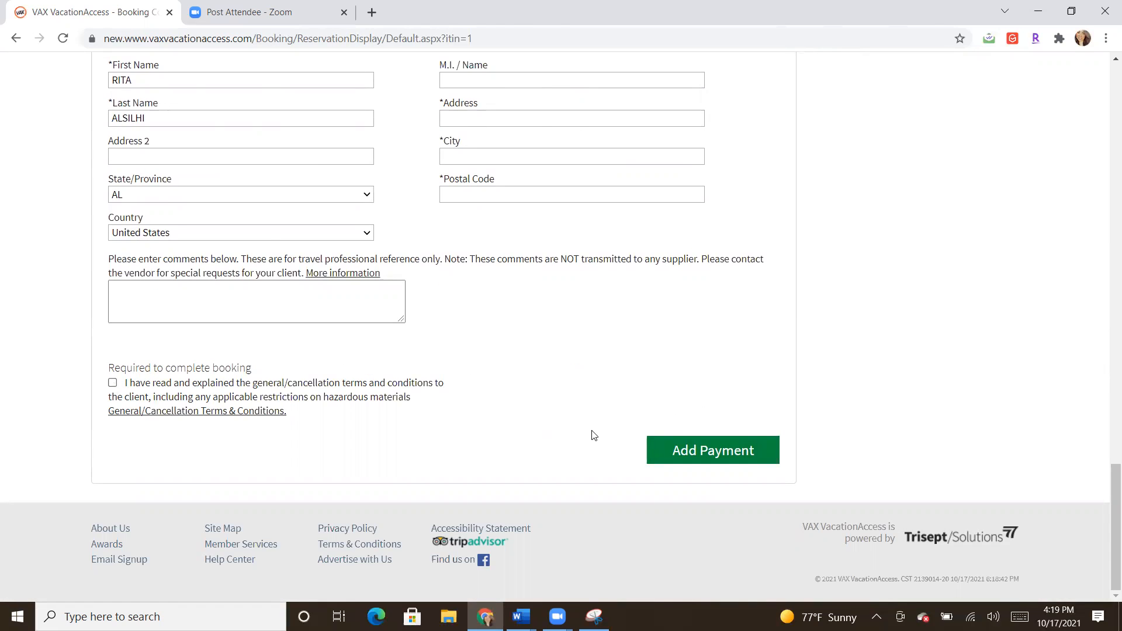
drag(1105, 483, 1107, 372)
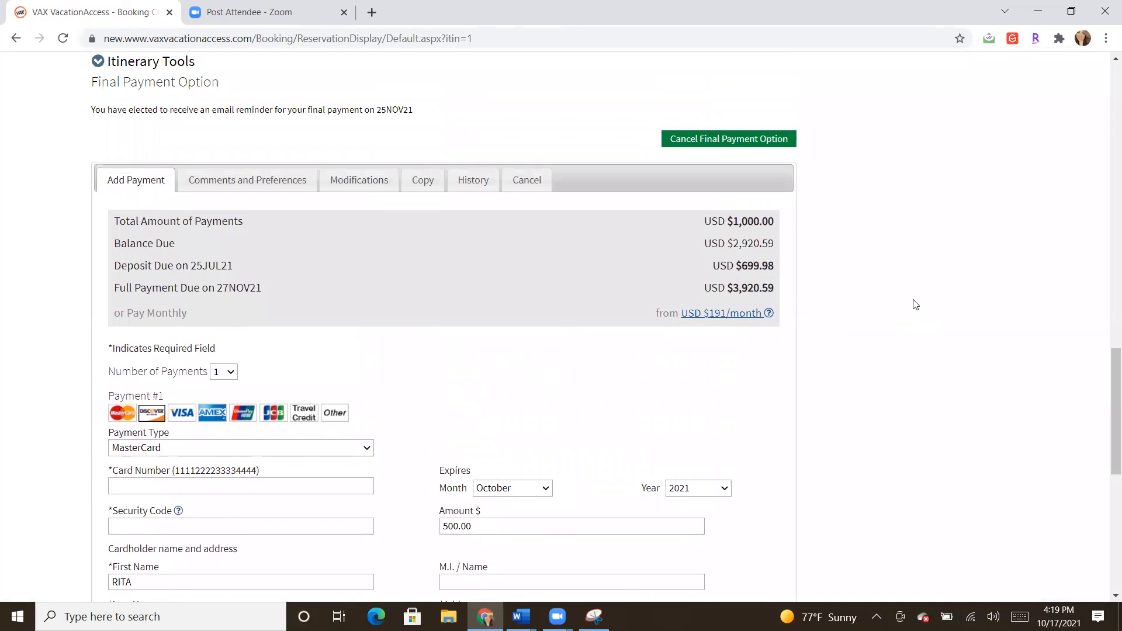
drag(710, 245, 787, 248)
click(787, 248)
scroll(1106, 174, up, 10)
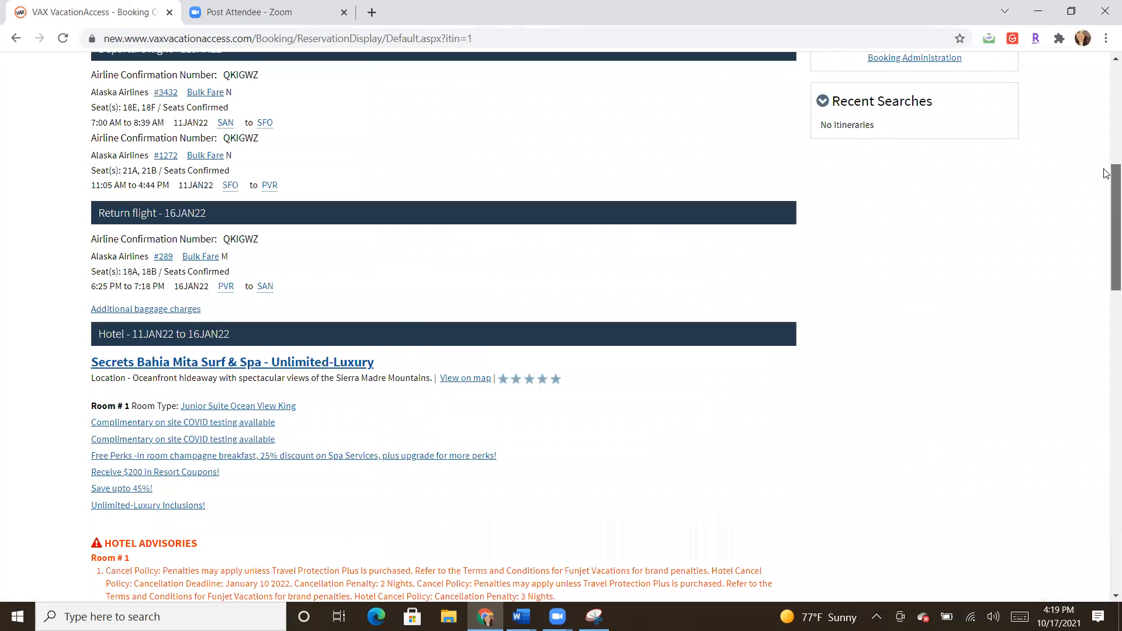
scroll(1103, 105, up, 2)
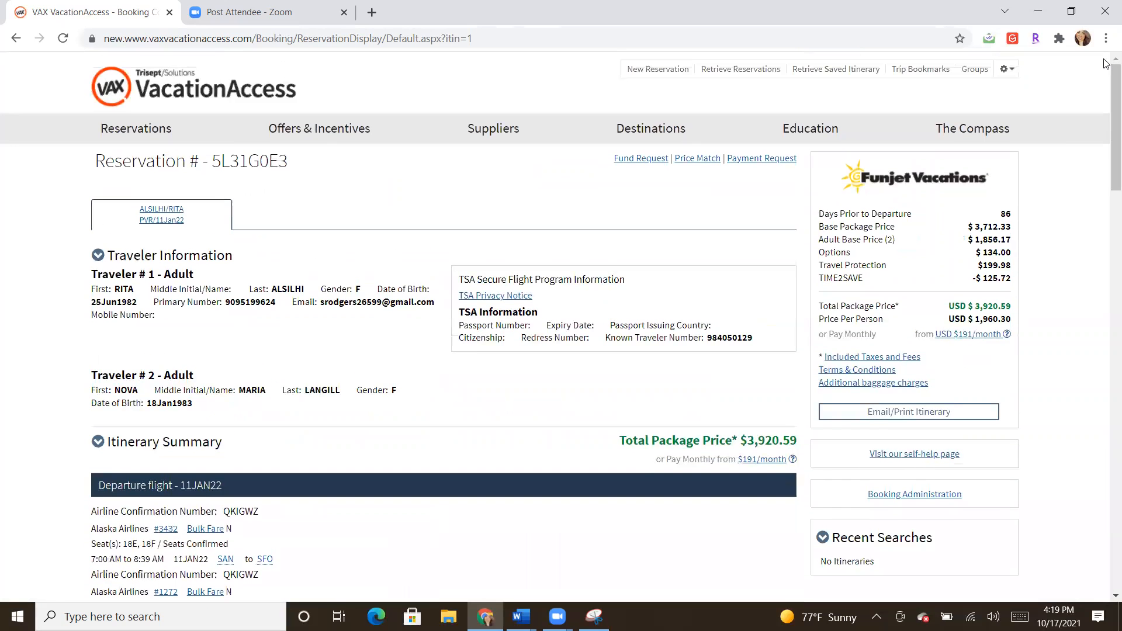
Step: Start a New Reservation search and browse the Supplier list twice, keeping Apple Vacations
click(672, 75)
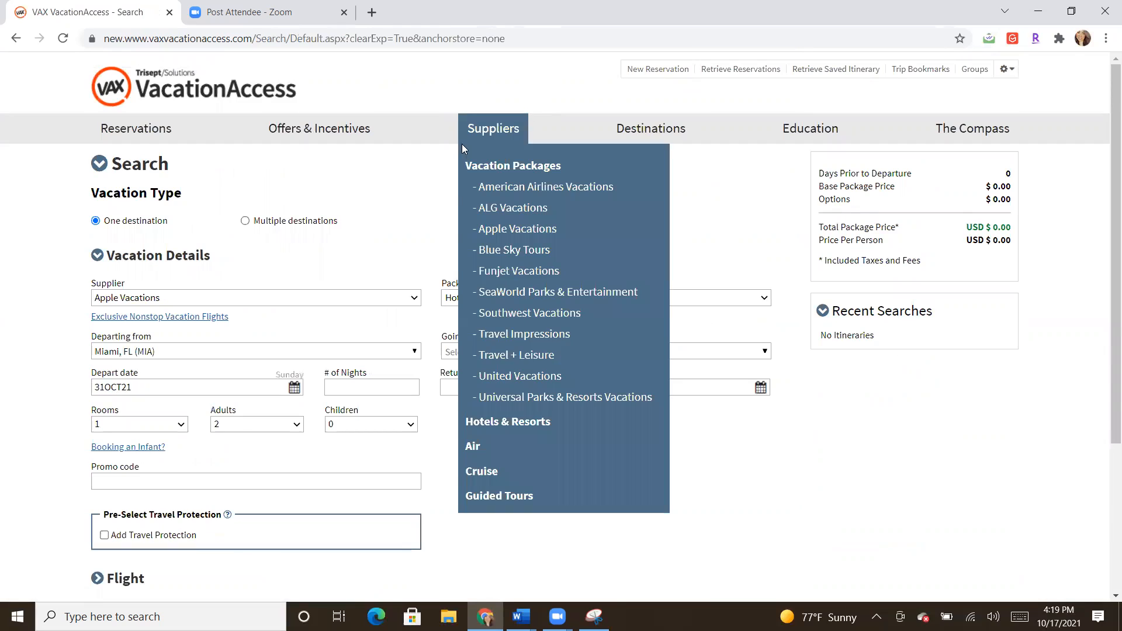
click(313, 301)
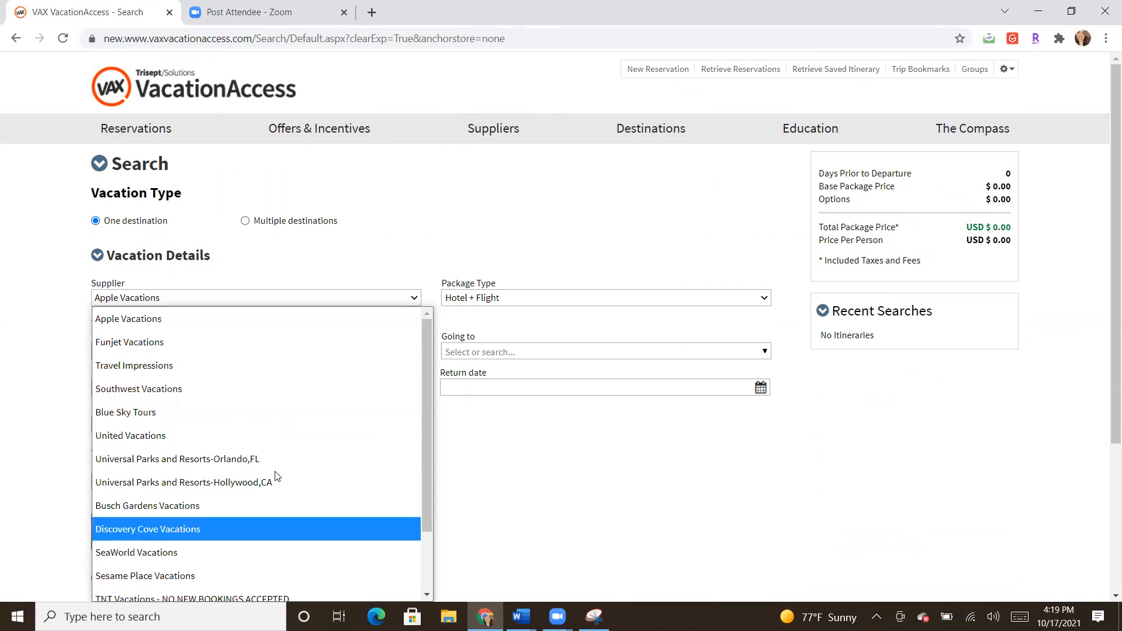
click(542, 242)
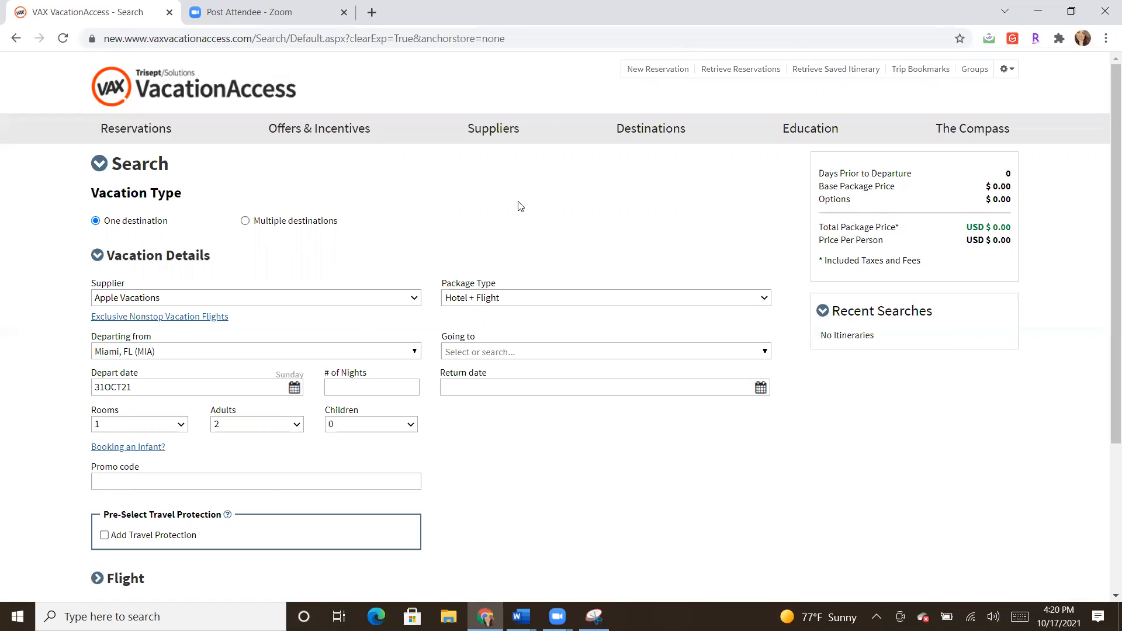
click(185, 298)
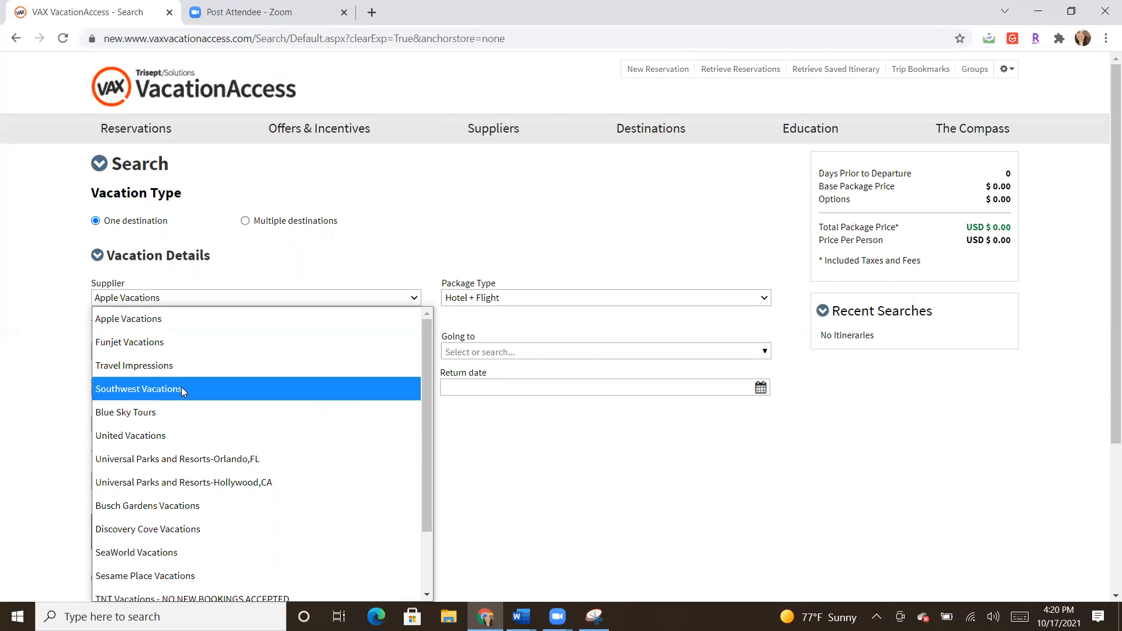
click(459, 207)
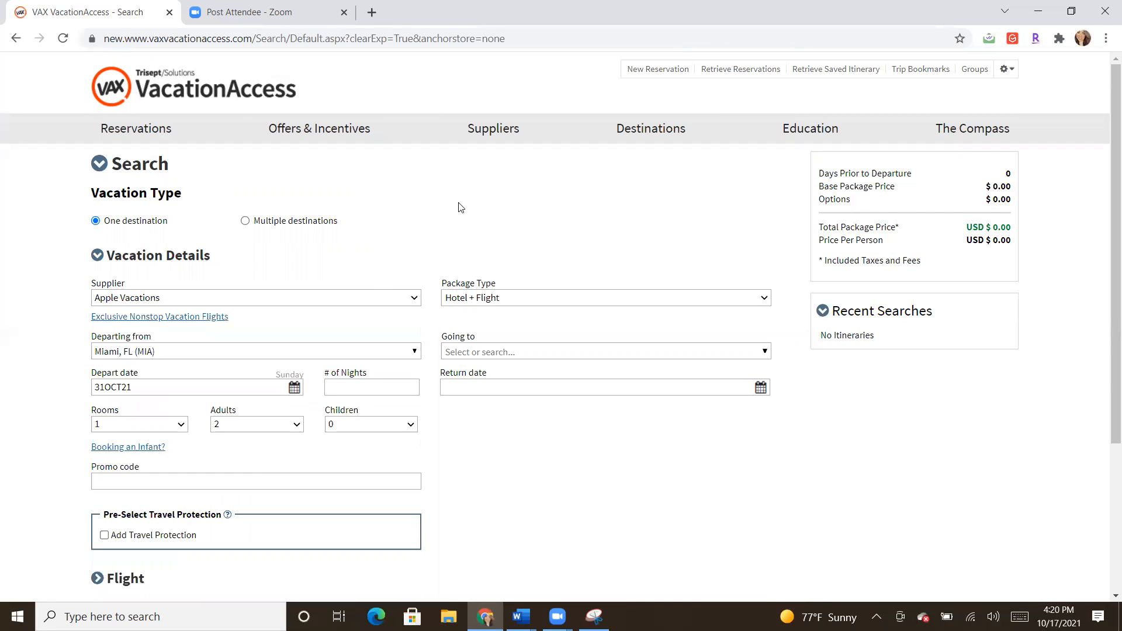